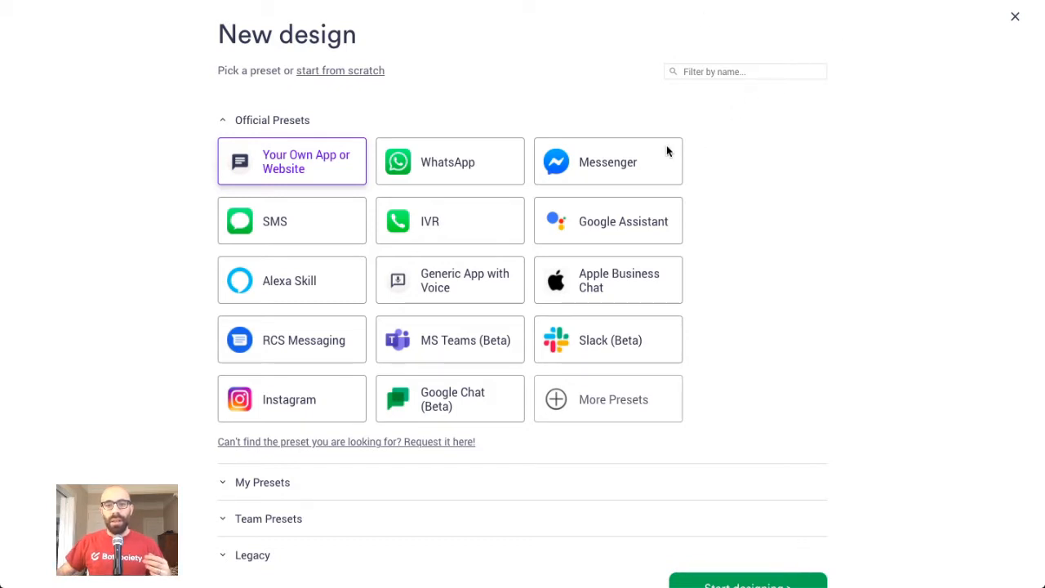
- Create a new design from the official Messenger preset
click(617, 170)
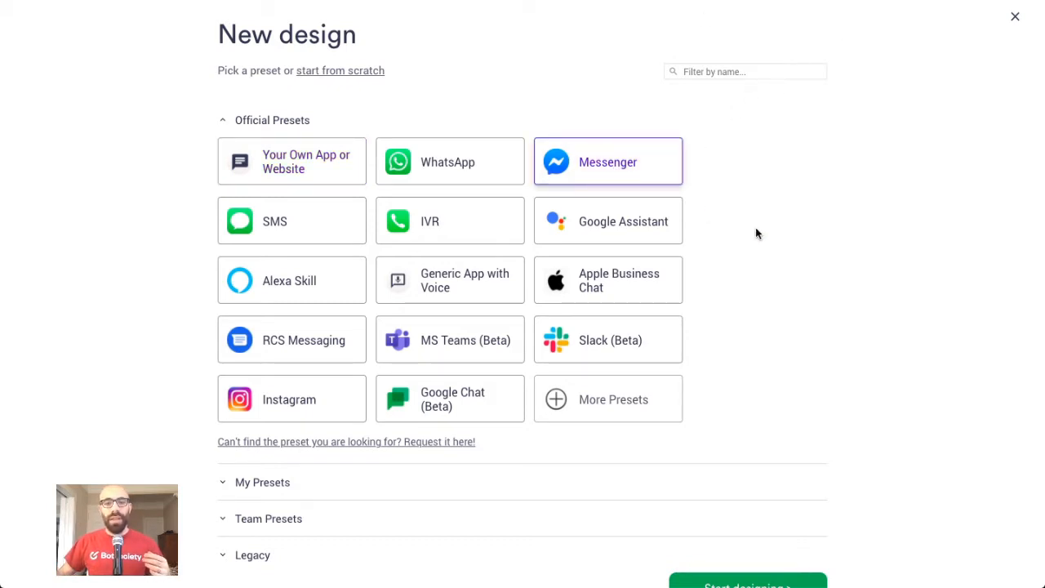
scroll(756, 233, down, 1)
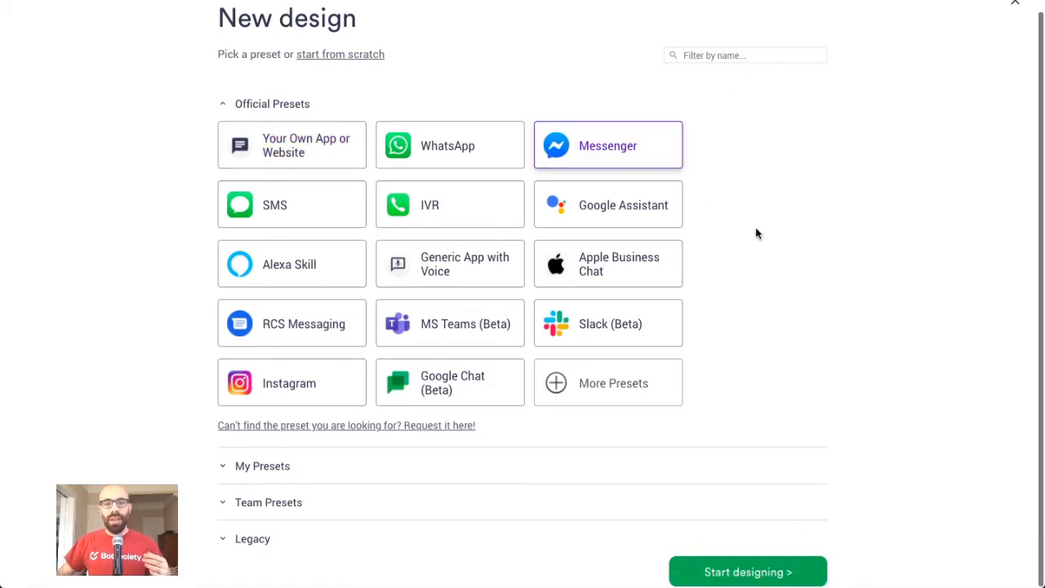
click(777, 576)
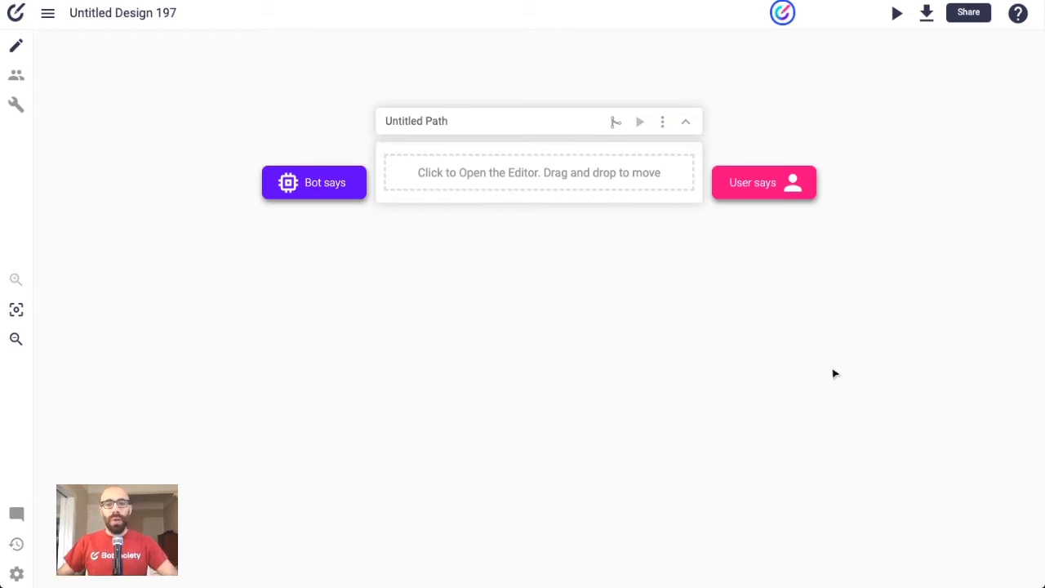
scroll(833, 369, up, 3)
scroll(834, 372, down, 2)
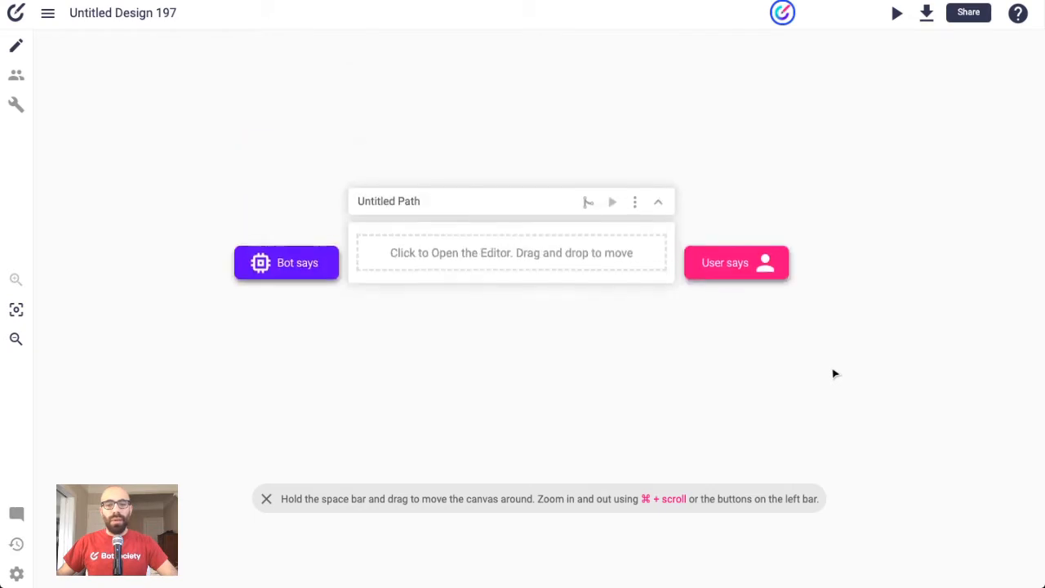
key(space)
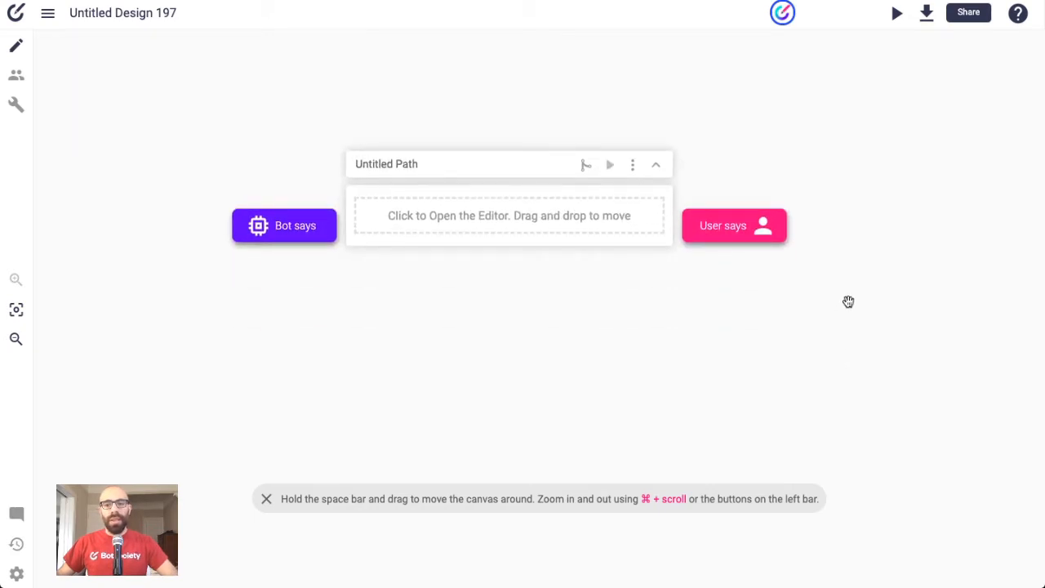
mouse_move(850, 301)
mouse_down()
mouse_move(746, 329)
mouse_move(816, 272)
mouse_move(861, 310)
mouse_move(847, 310)
mouse_up()
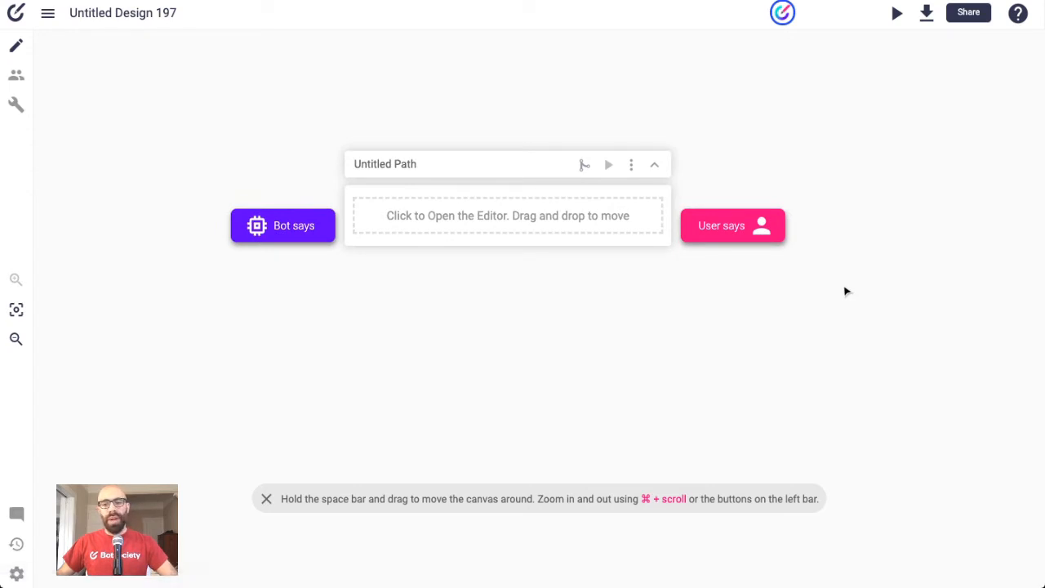
scroll(847, 292, down, 5)
scroll(847, 292, up, 5)
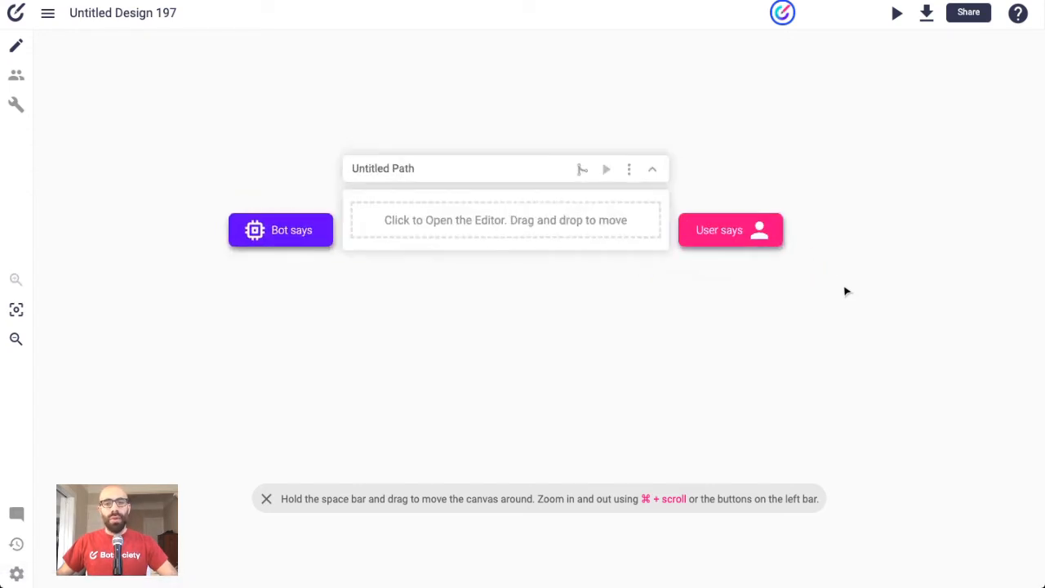
click(16, 338)
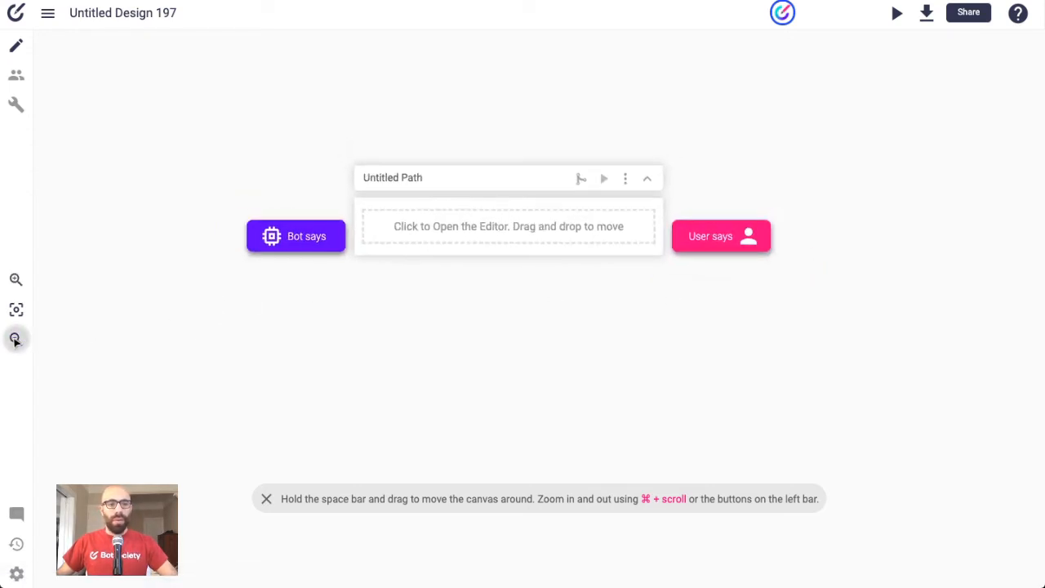
click(22, 283)
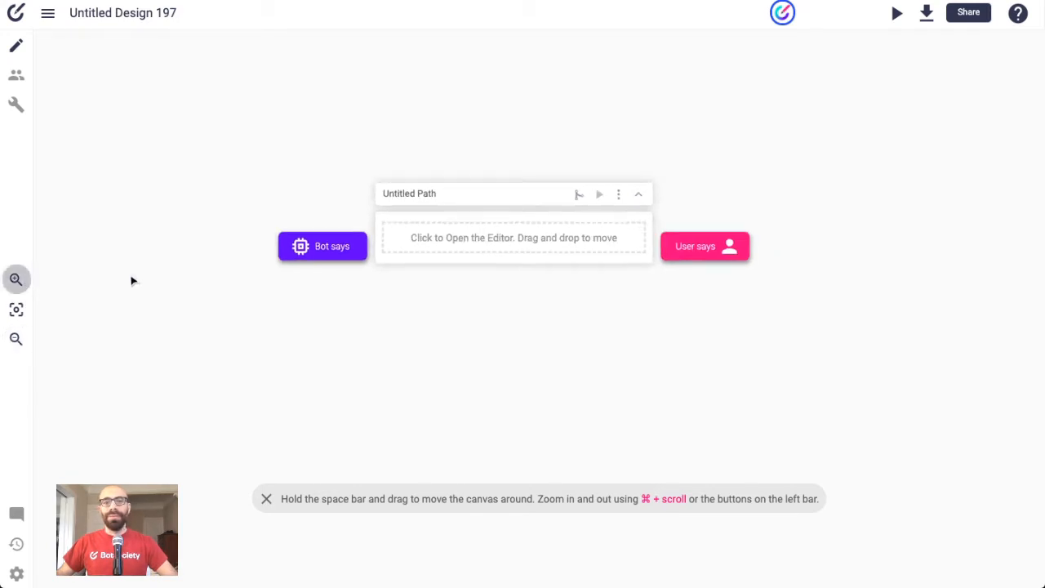
mouse_move(478, 294)
mouse_down()
mouse_move(485, 301)
mouse_move(469, 301)
mouse_up()
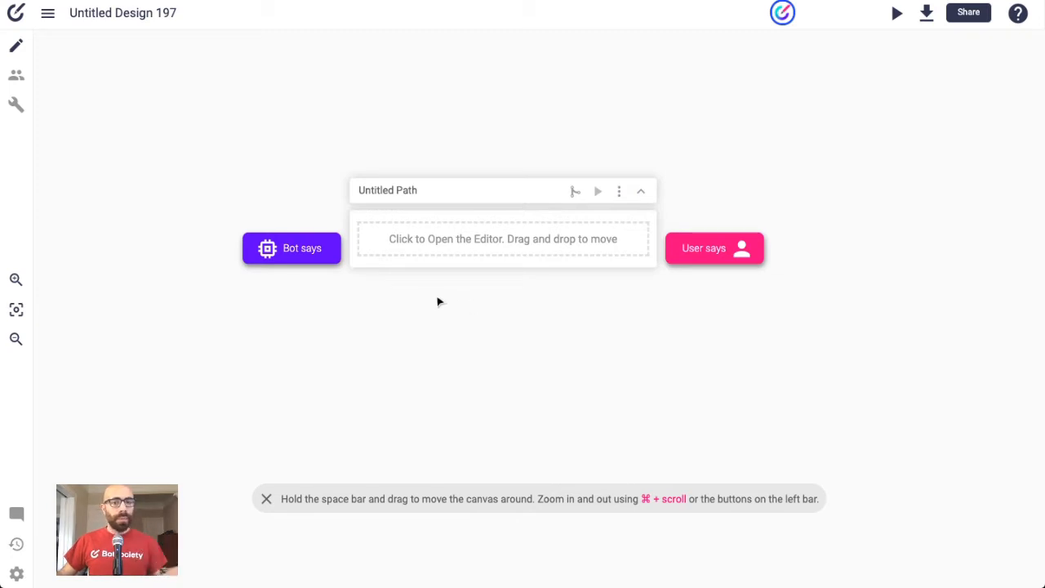
- Start a bot message in the untitled path and change its type to Webview
click(313, 253)
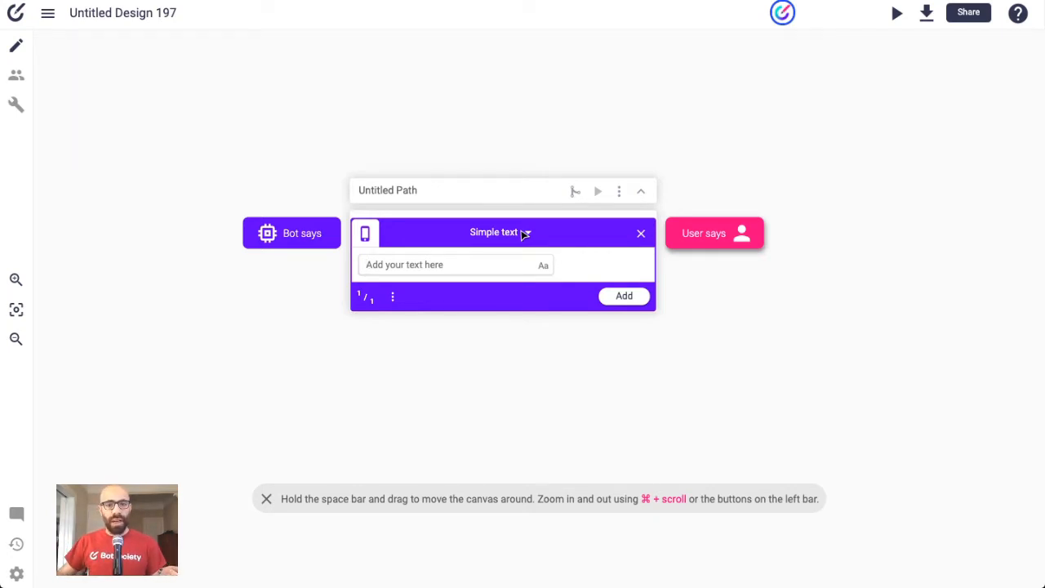
click(525, 235)
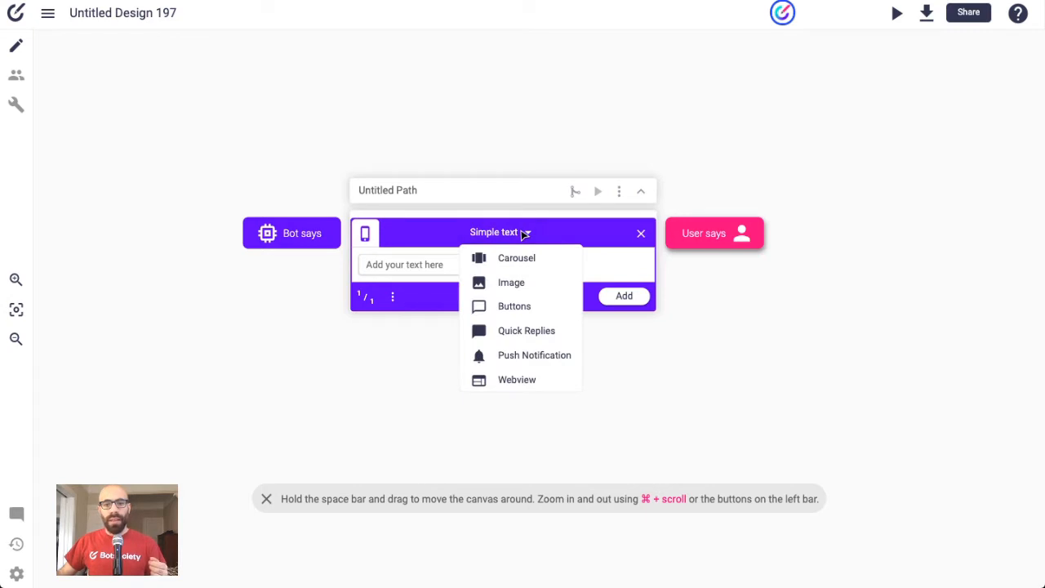
click(531, 387)
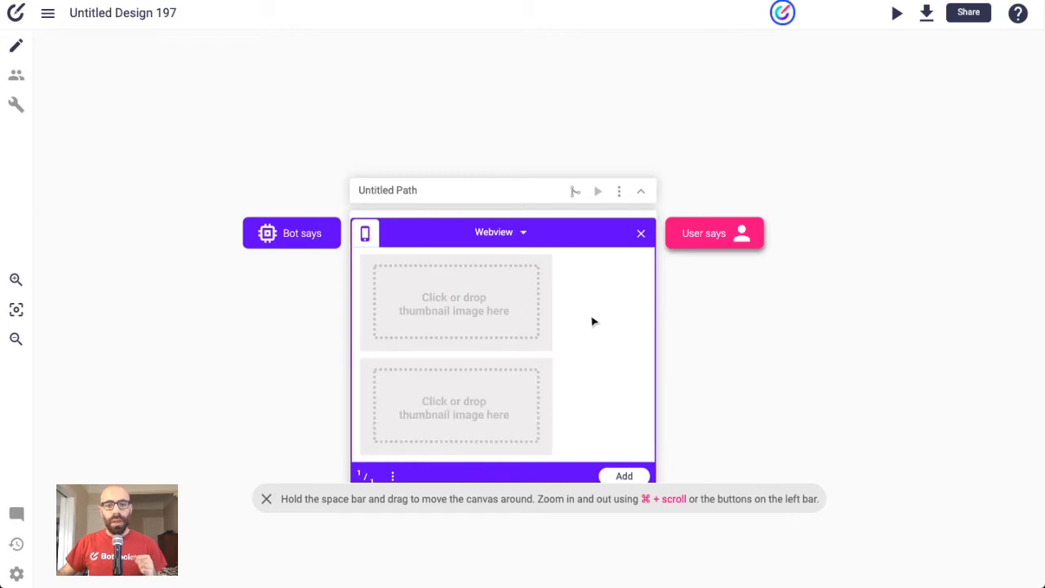
scroll(594, 321, down, 2)
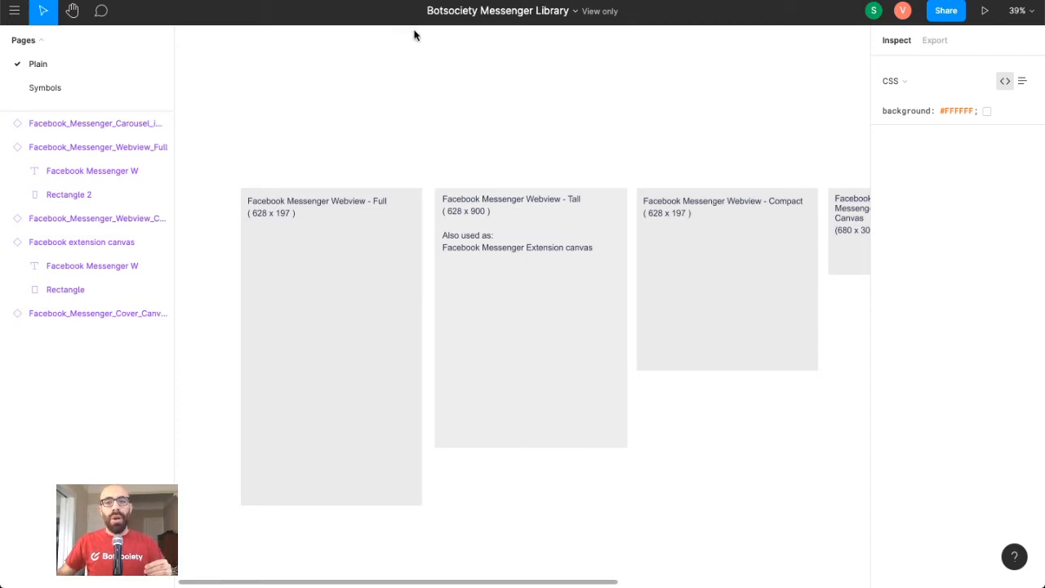
- Examine the Messenger webview templates and their sizes in the Figma Botsociety Messenger Library, then return to the Botsociety design
scroll(523, 160, right, 3)
scroll(523, 160, down, 2)
scroll(523, 160, left, 1)
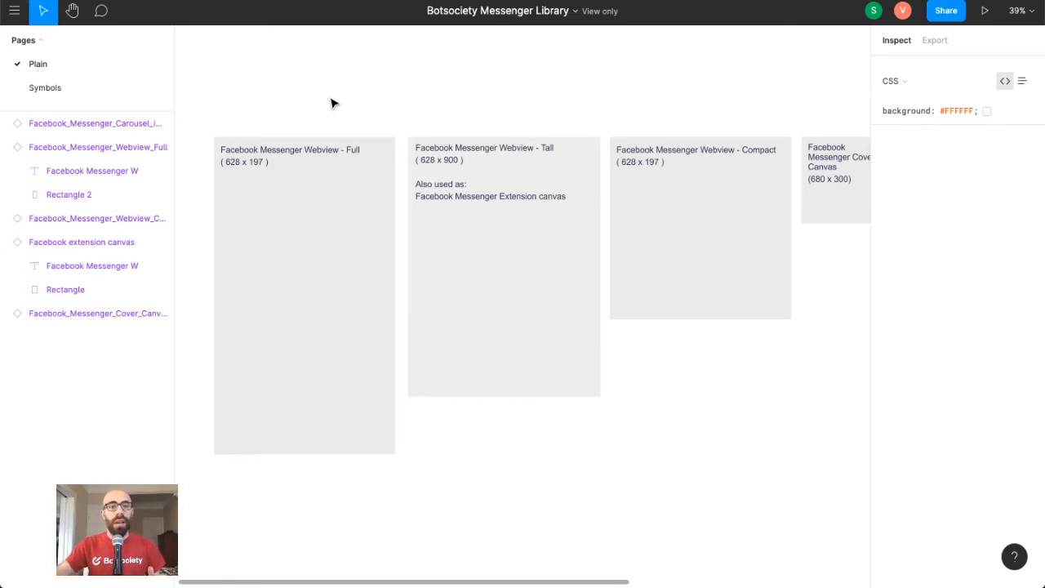
key(ctrl+shift+Tab)
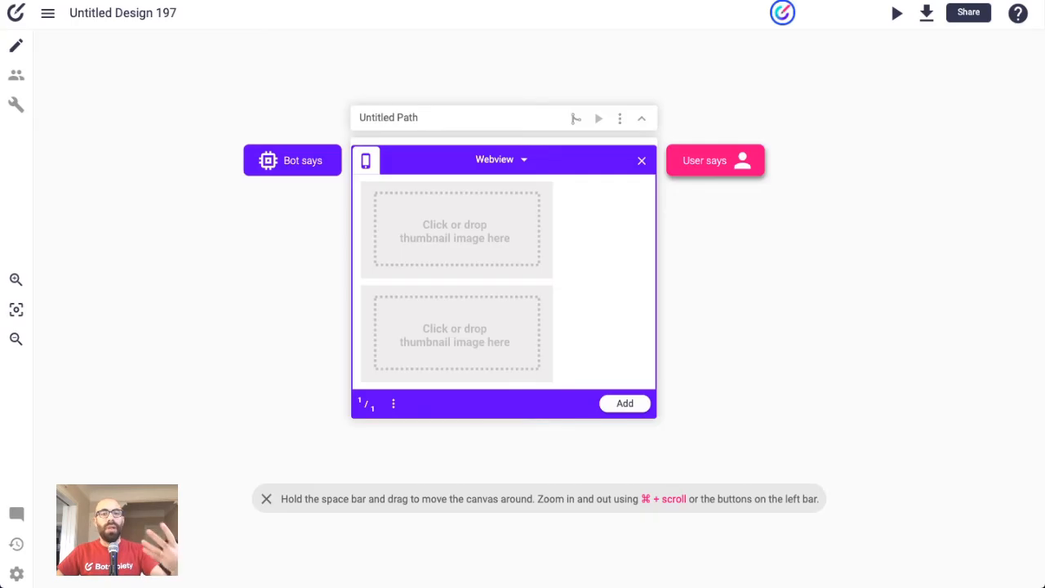
- Review the available bot message types and switch the open message from Webview to Simple text
click(509, 162)
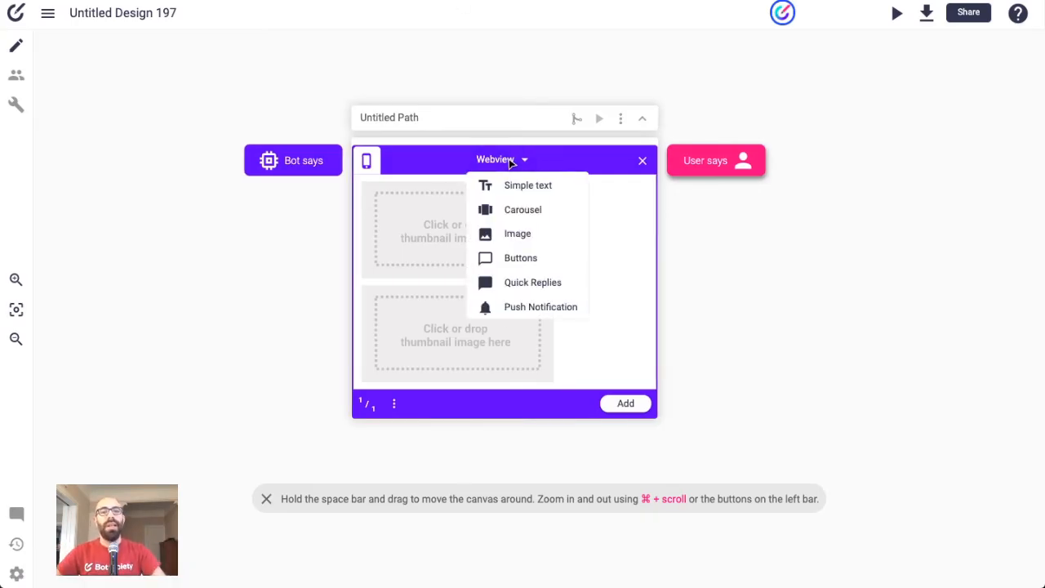
click(465, 25)
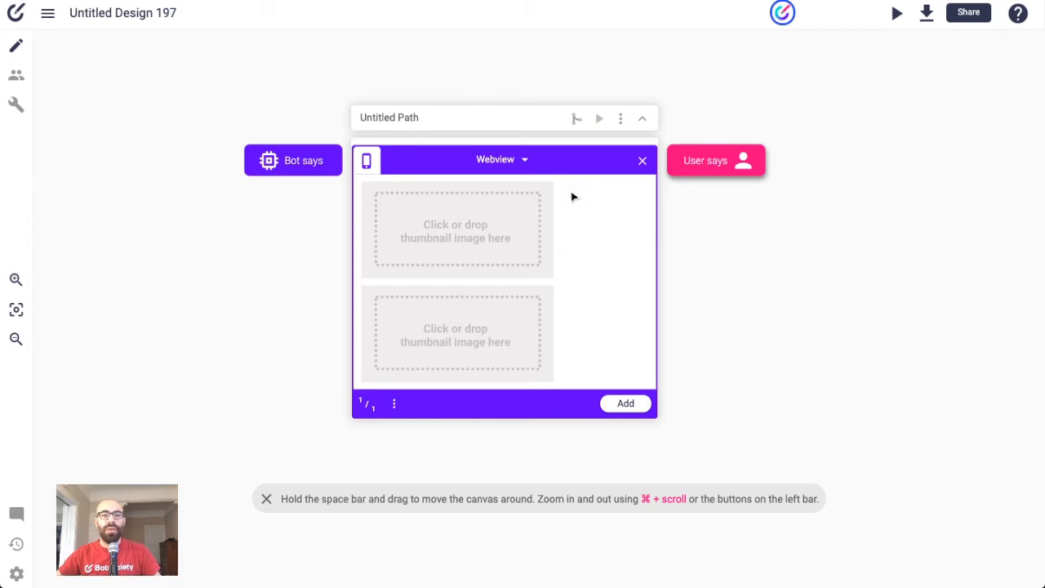
click(525, 160)
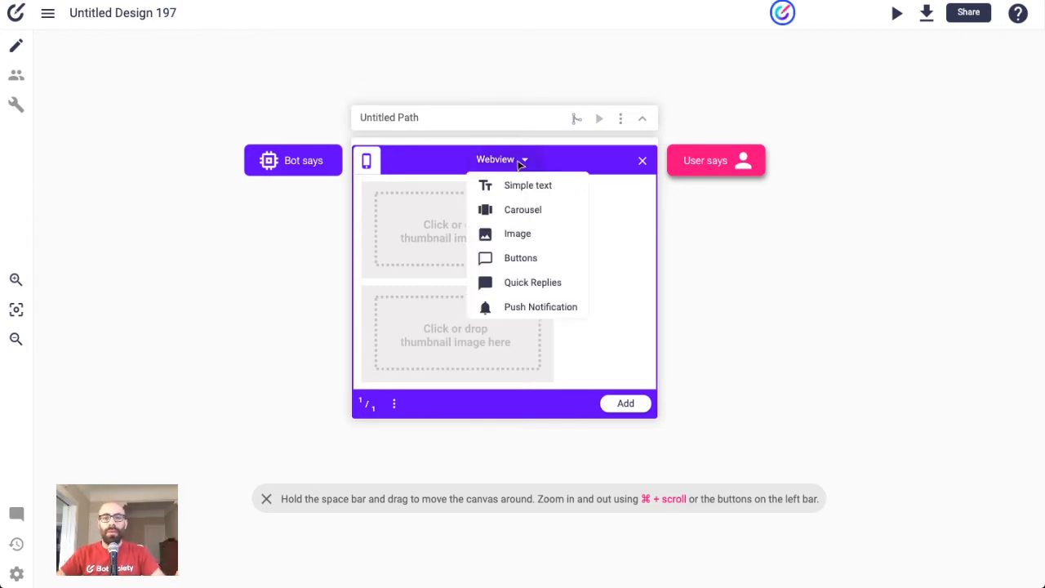
click(523, 185)
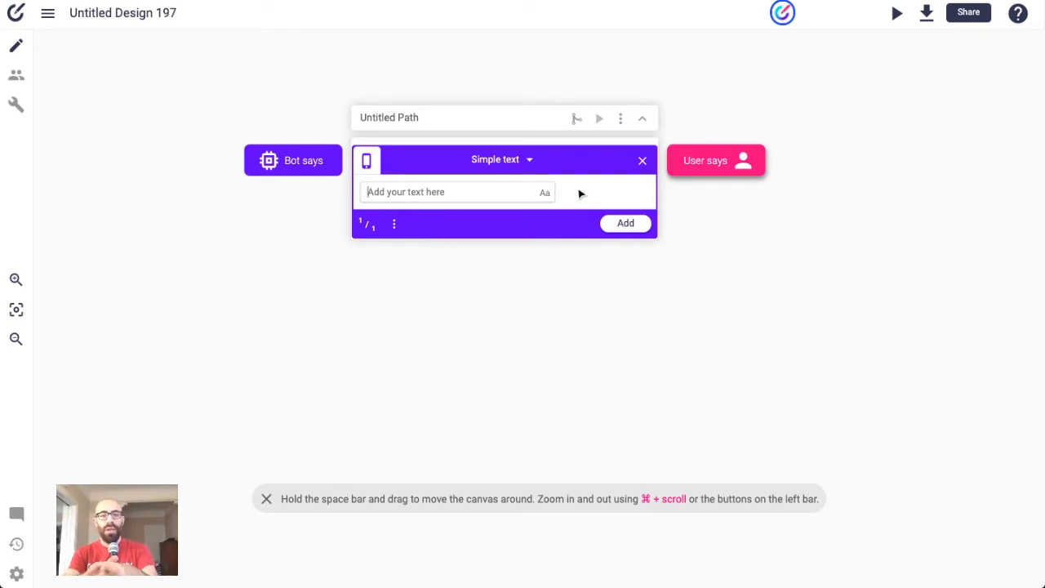
- Add a simple text user message reading "Hi there! I need help with my order" to the path
click(686, 167)
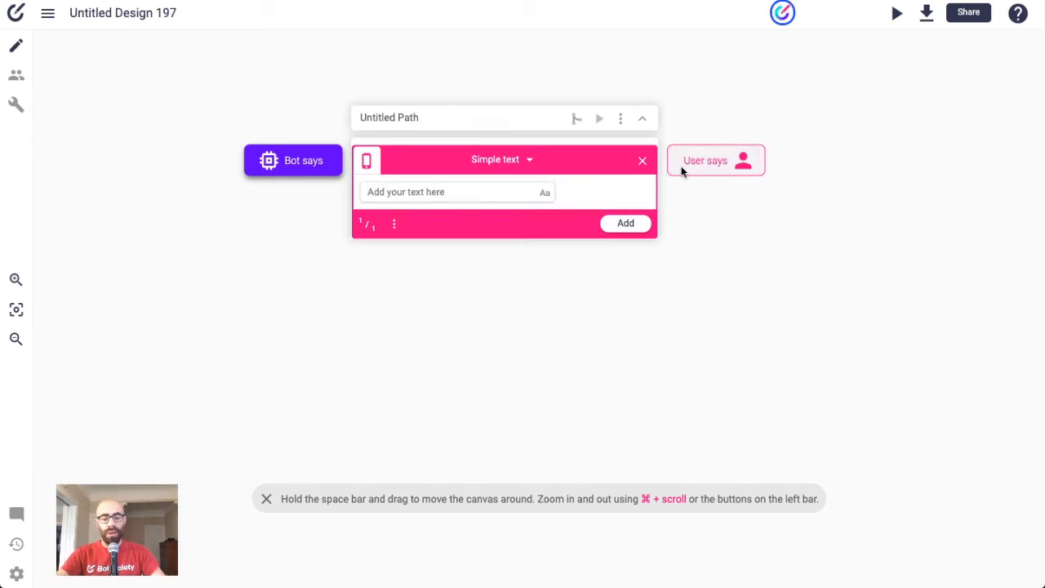
text(Hi there! I)
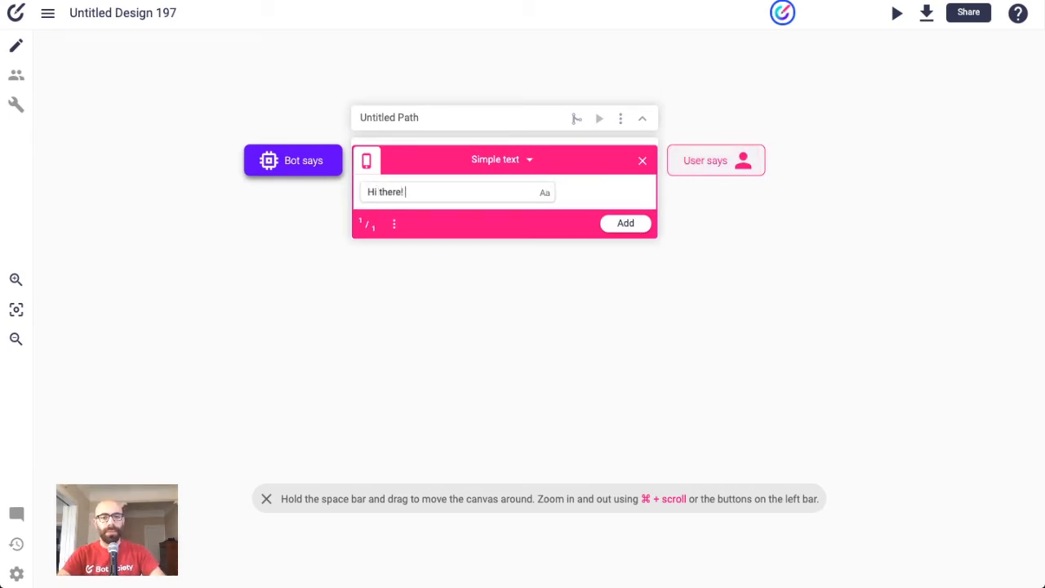
text( need help with m)
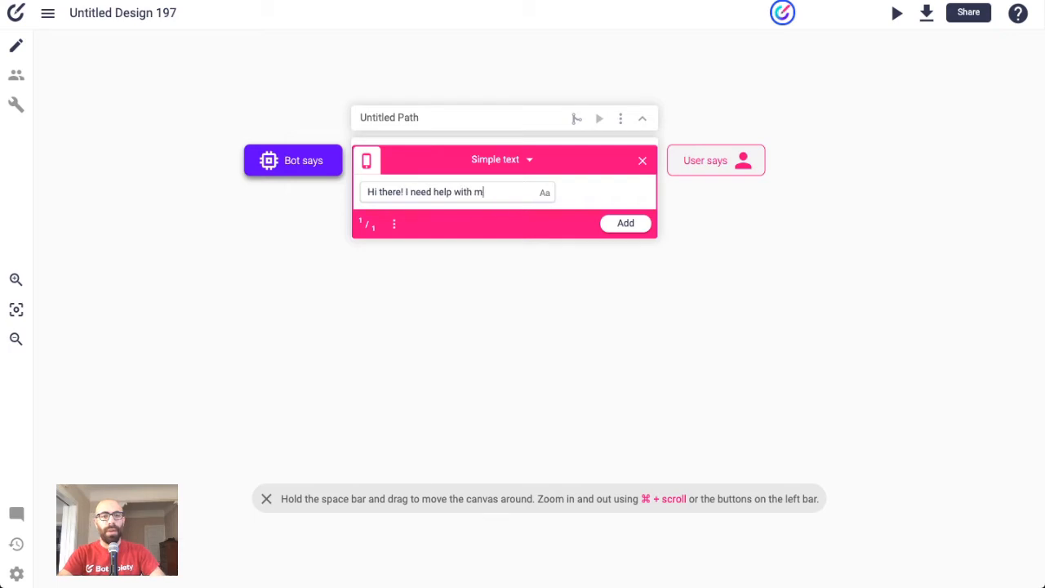
text(y order)
key(Return)
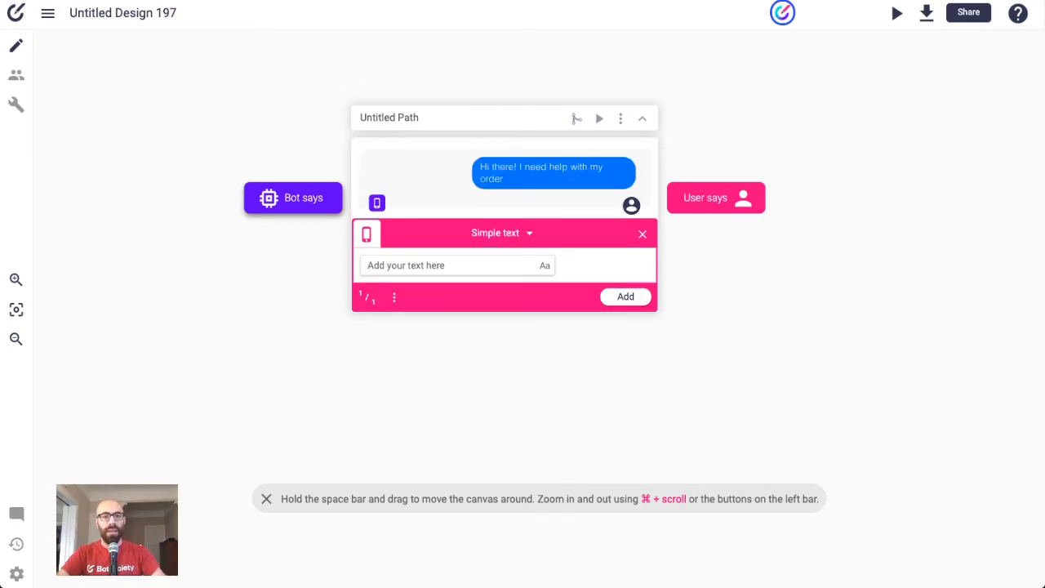
- Start a simple text bot reply with the wording "Sure! Help with your order."
key(Tab)
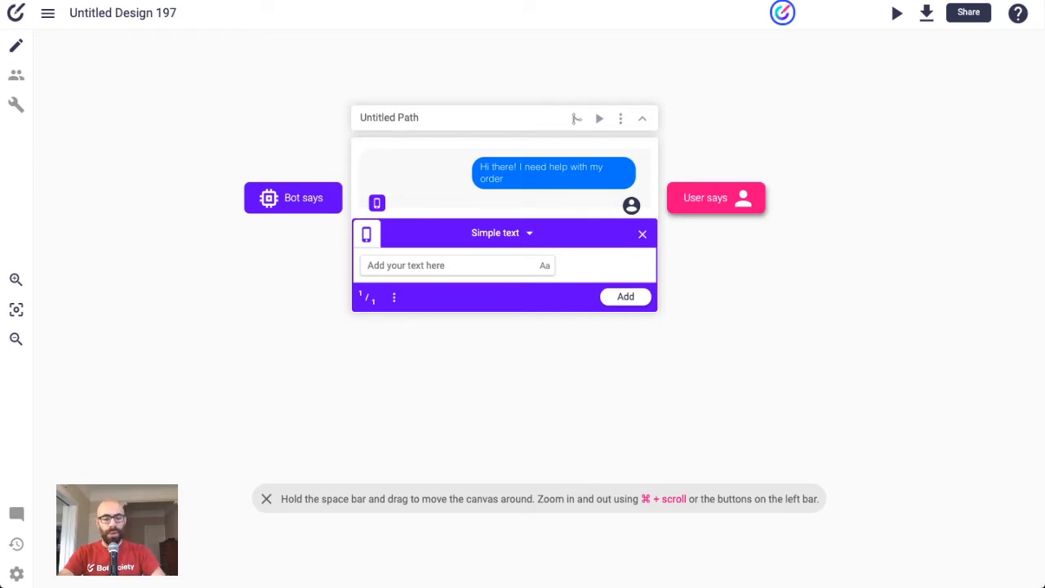
text(Sure! A)
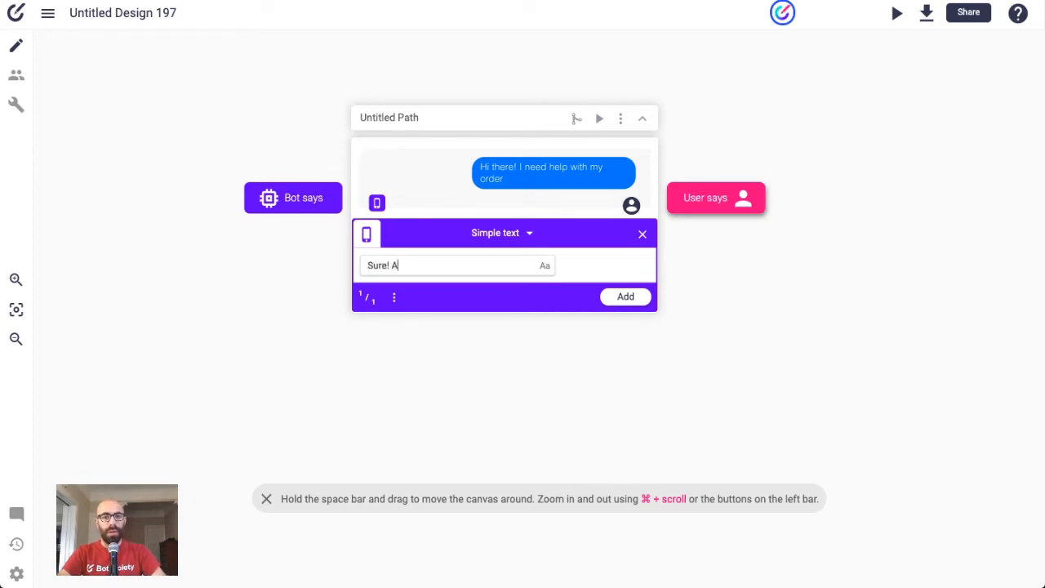
key(BackSpace)
key(BackSpace)
text(Help wit)
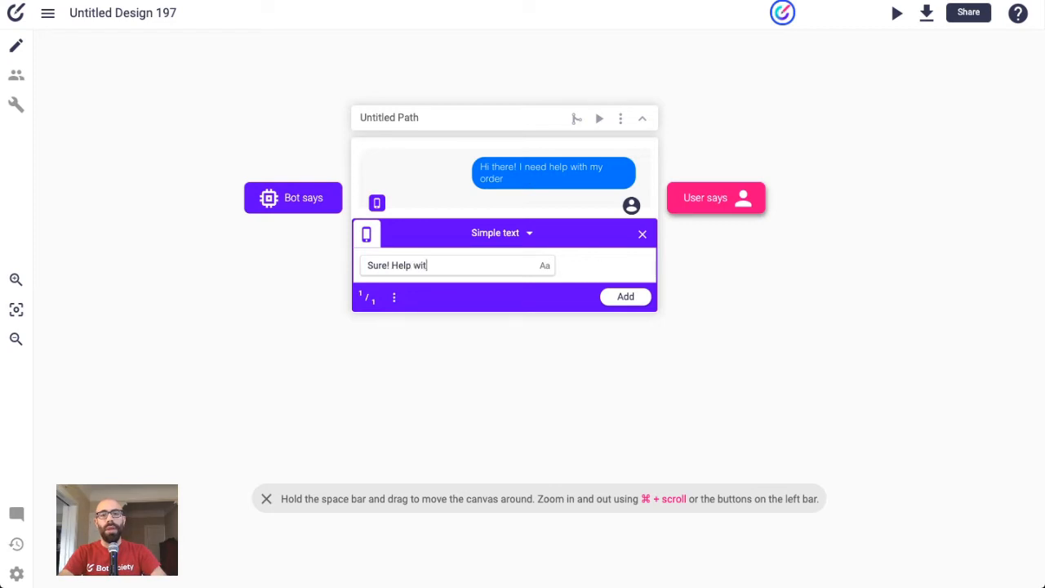
text(h your)
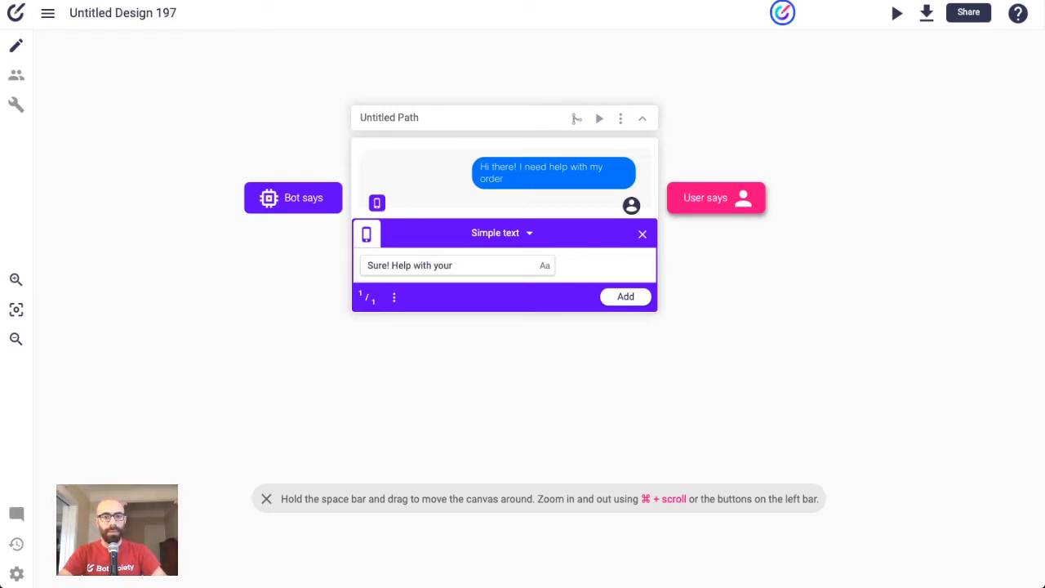
text( order.)
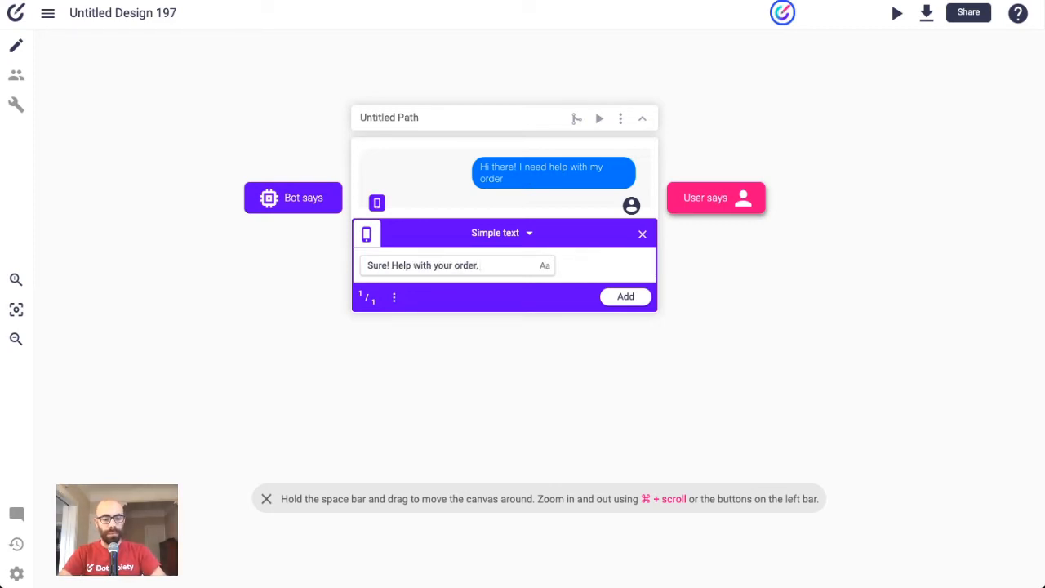
text( What is)
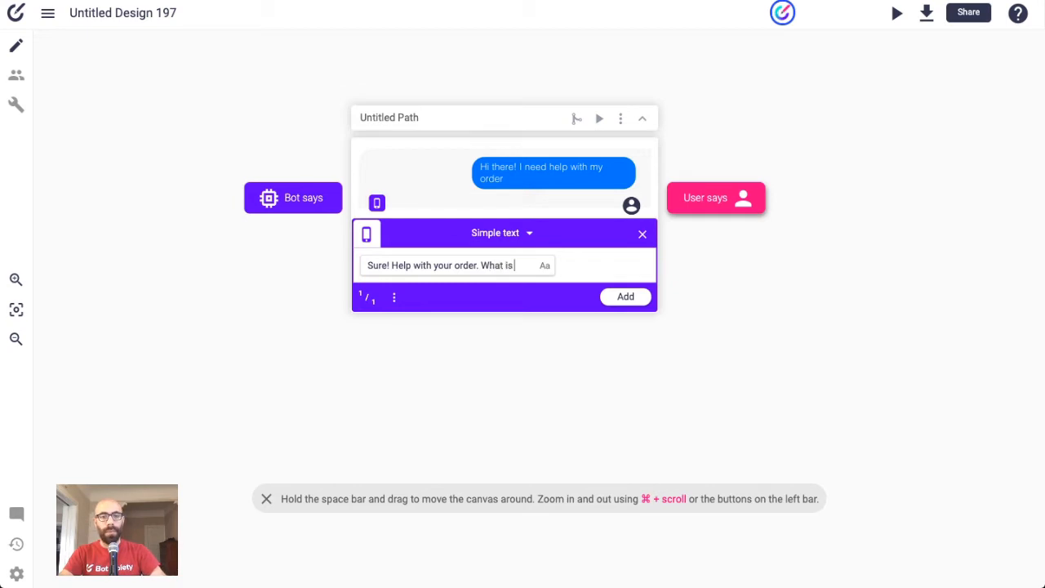
key(alt+BackSpace)
key(alt+BackSpace)
text(Input your)
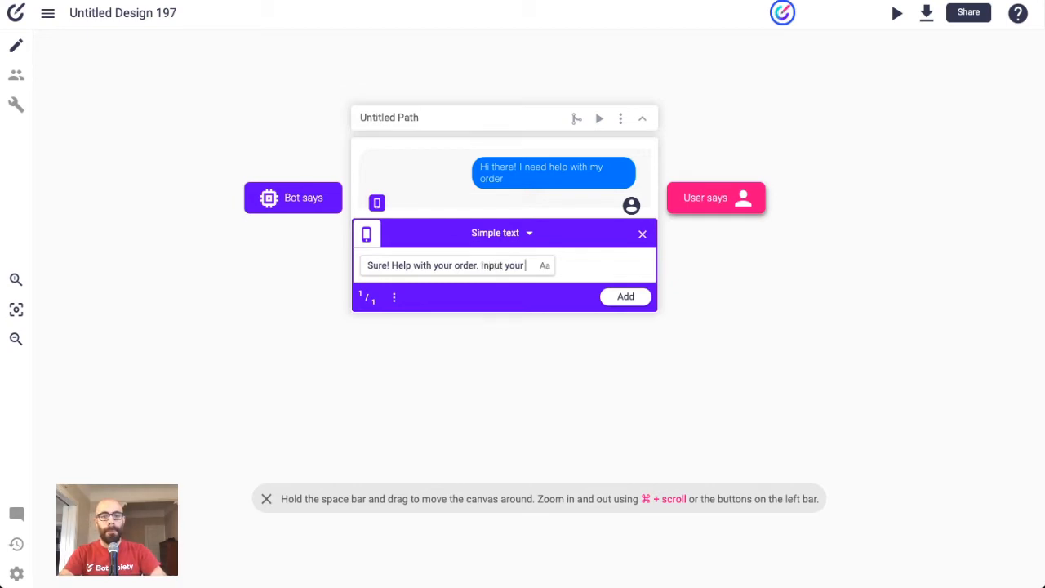
text( order)
key(alt+BackSpace)
key(alt+BackSpace)
key(alt+BackSpace)
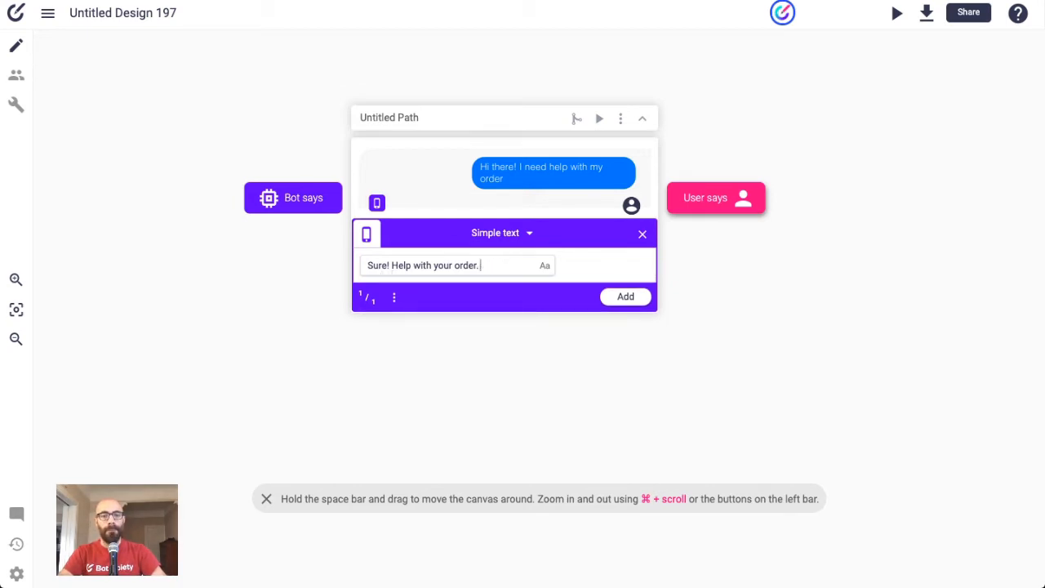
- Complete the bot's reply with "Do you know your order number?" and add it to the path
text(Do you know)
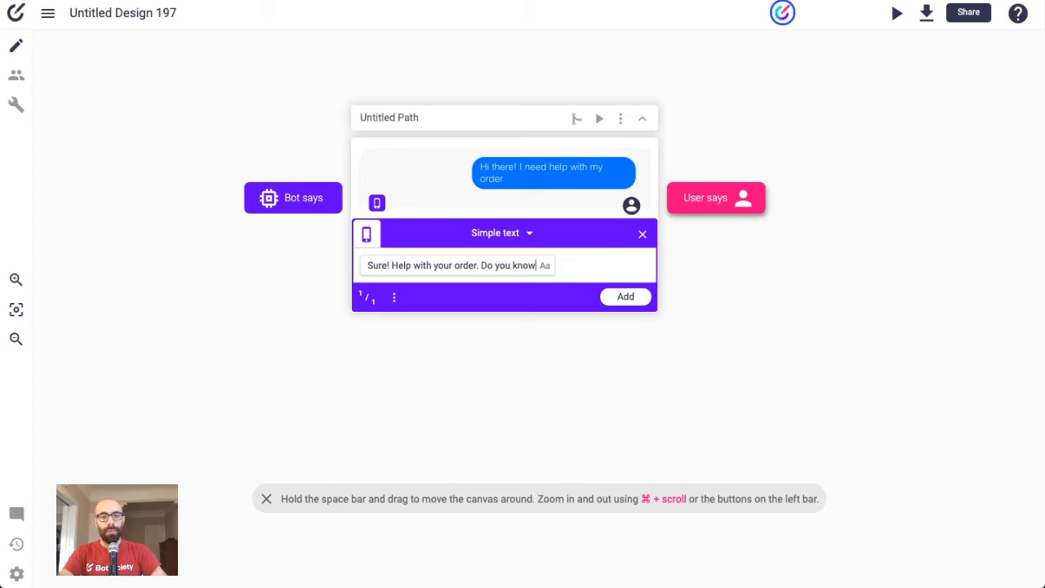
text( your order nu,be)
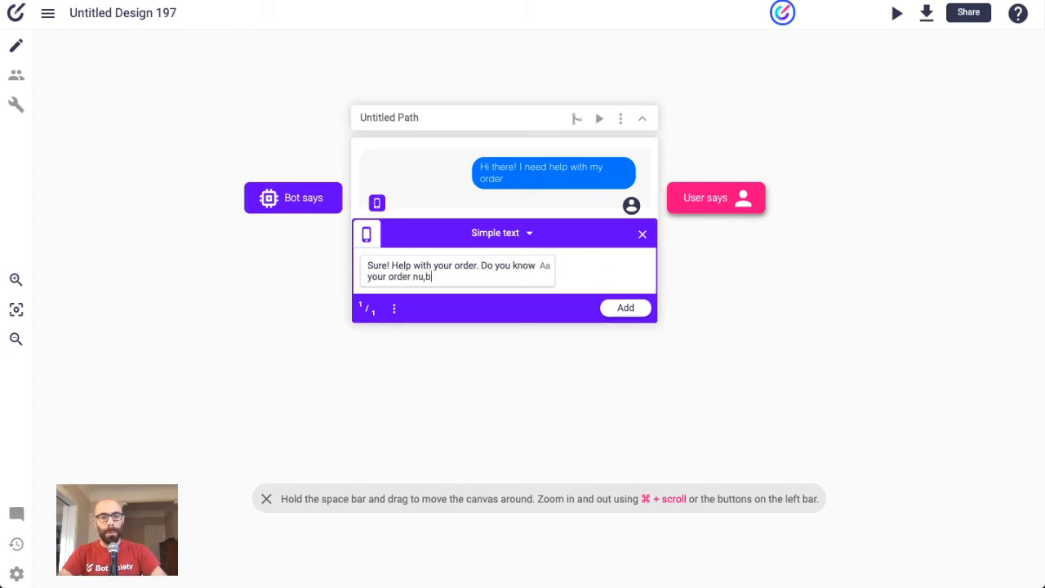
key(BackSpace)
key(BackSpace)
key(BackSpace)
text(mber?)
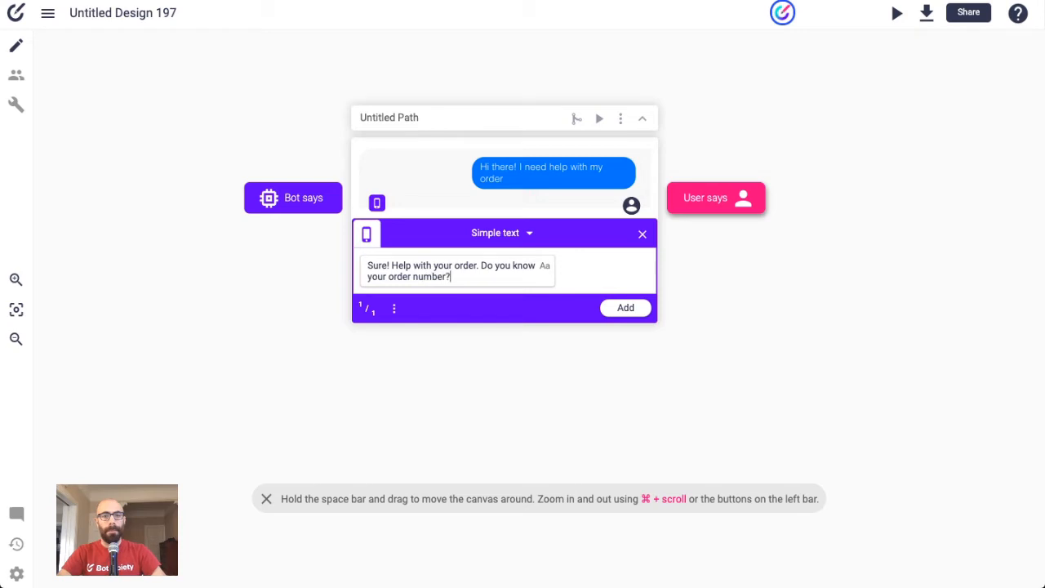
click(632, 325)
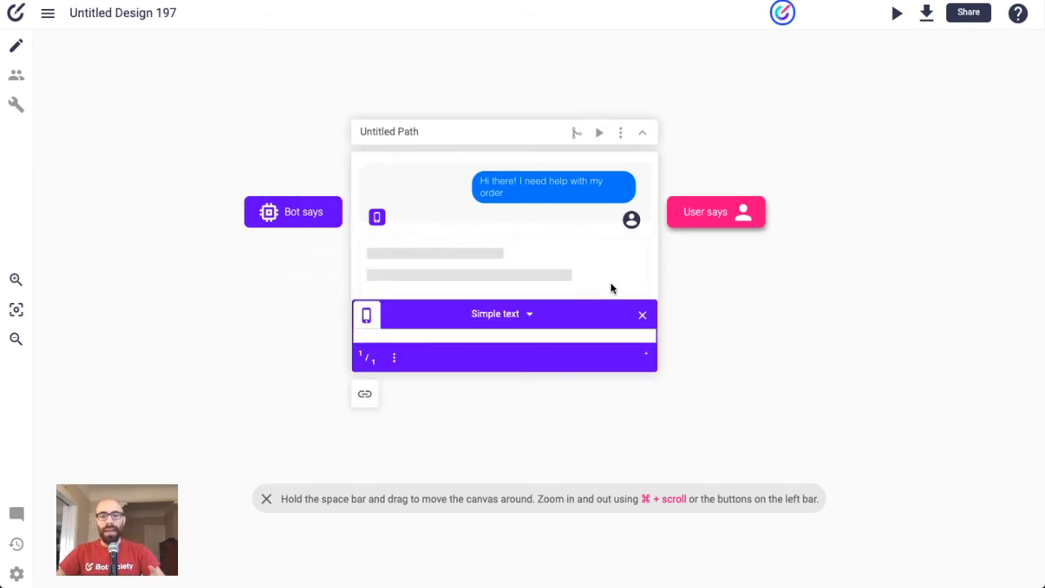
- Make the next bot message a Quick Replies message with the suggestions "Yes" and "No"
click(506, 319)
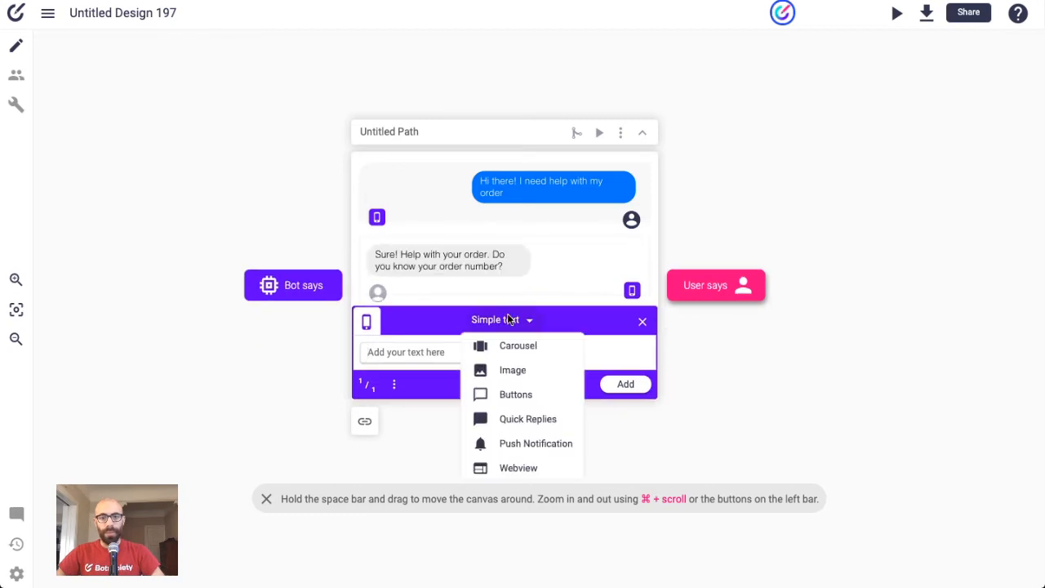
click(529, 420)
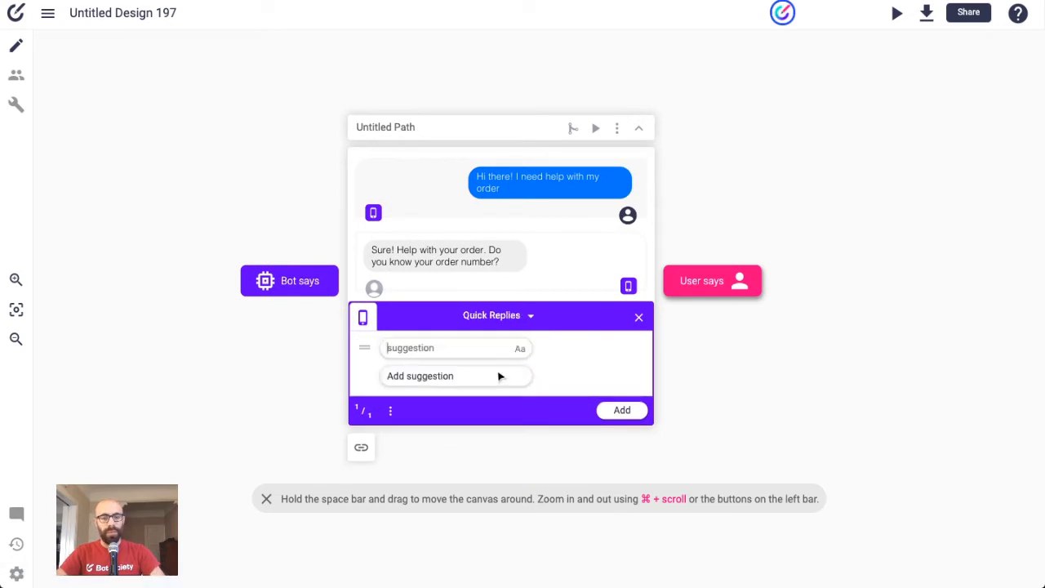
text(Yes)
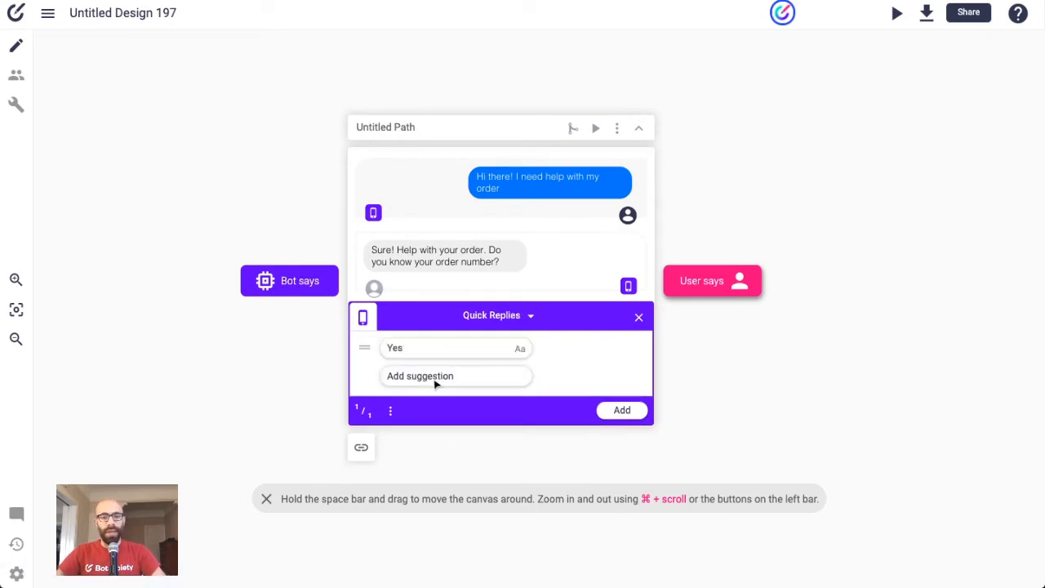
click(437, 380)
text(No)
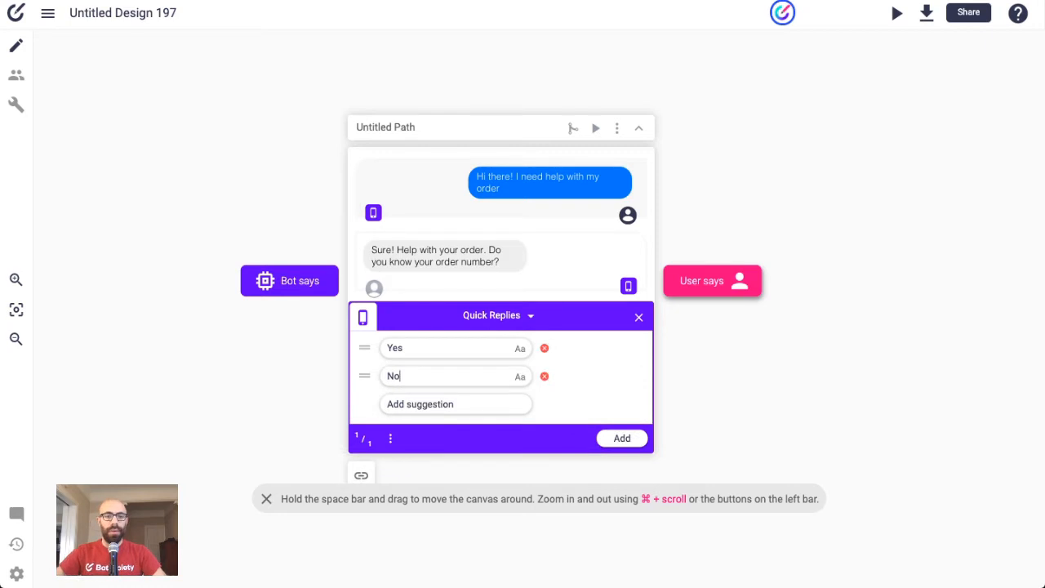
scroll(437, 369, down, 3)
scroll(439, 374, up, 2)
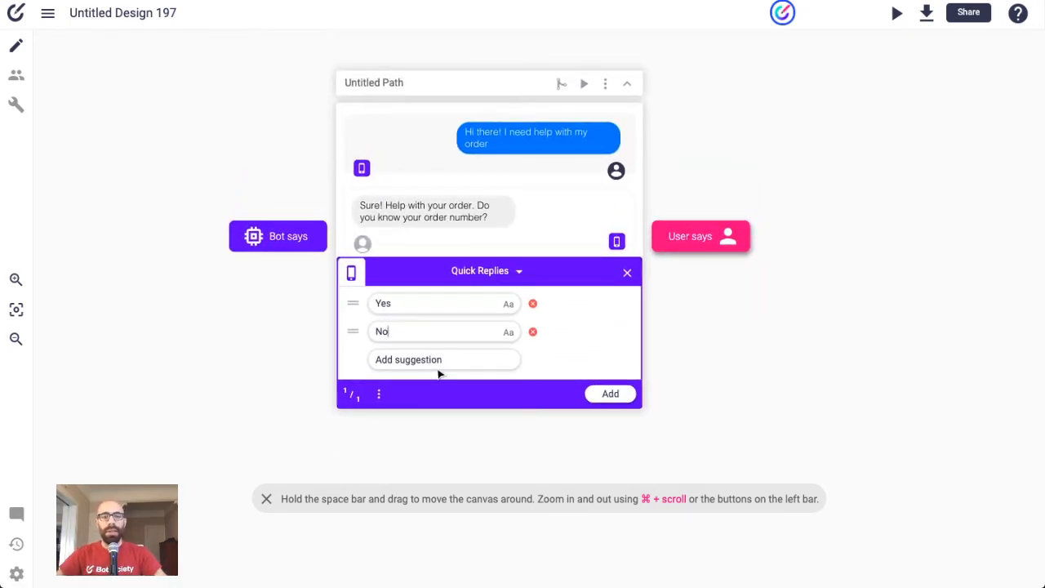
- Add the quick replies to the conversation with happy and unhappy paths, and dismiss the canvas navigation hint
click(602, 394)
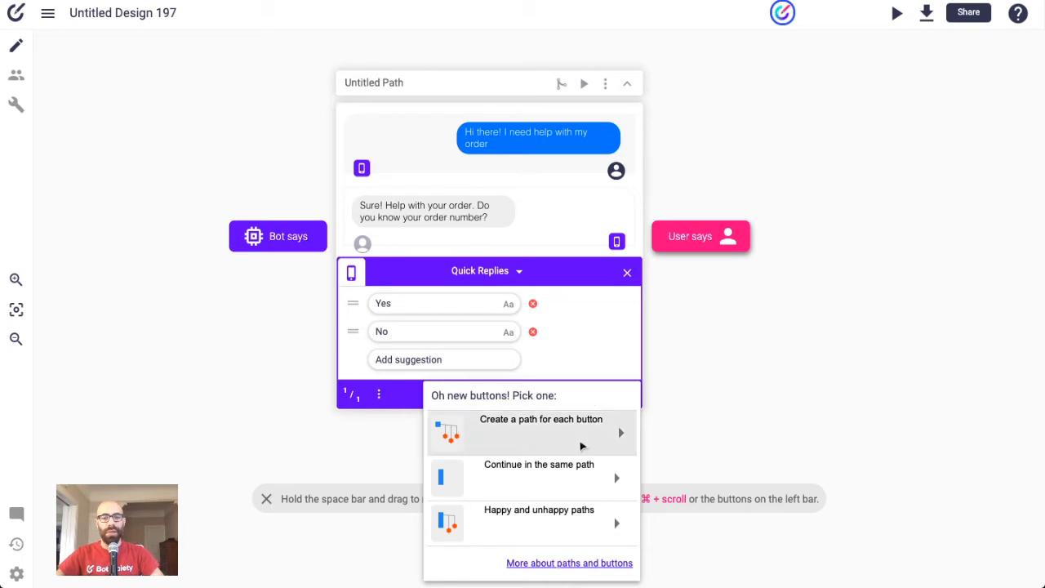
click(546, 527)
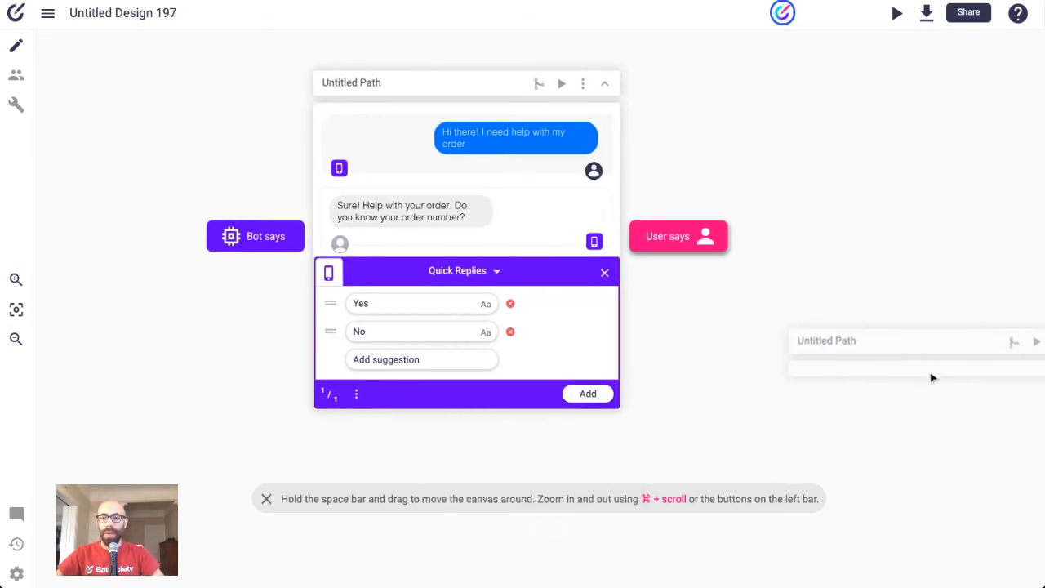
click(931, 377)
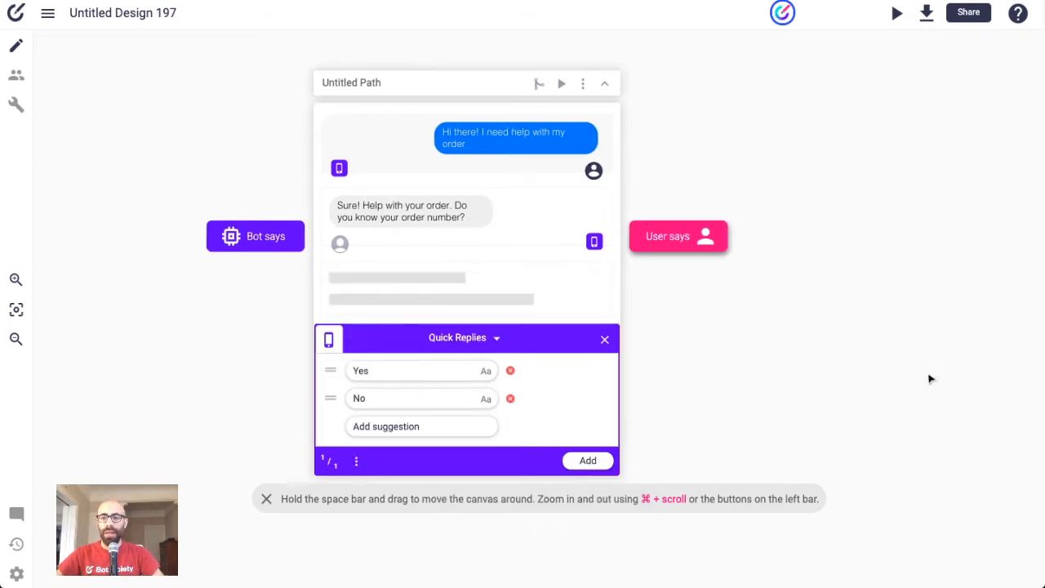
click(267, 499)
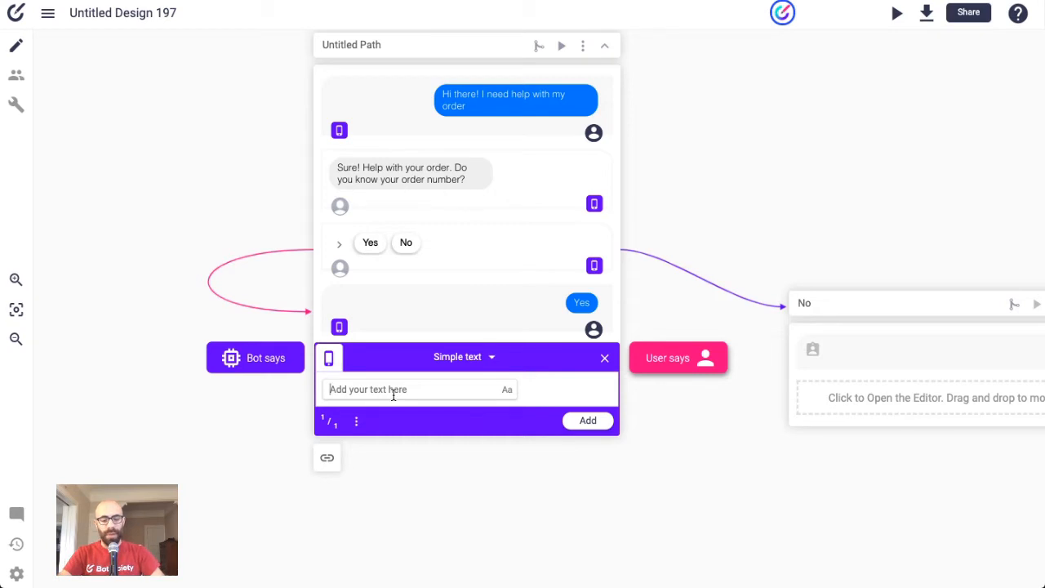
- Add a simple text bot message reading "Ok input it in the next screen" after the Yes reply
text(Ok)
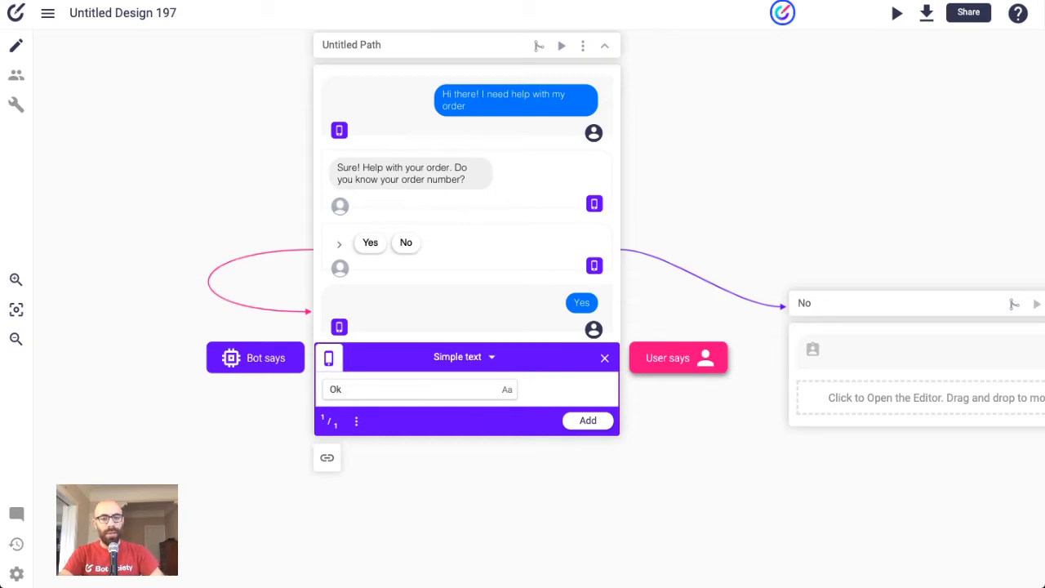
text( input it)
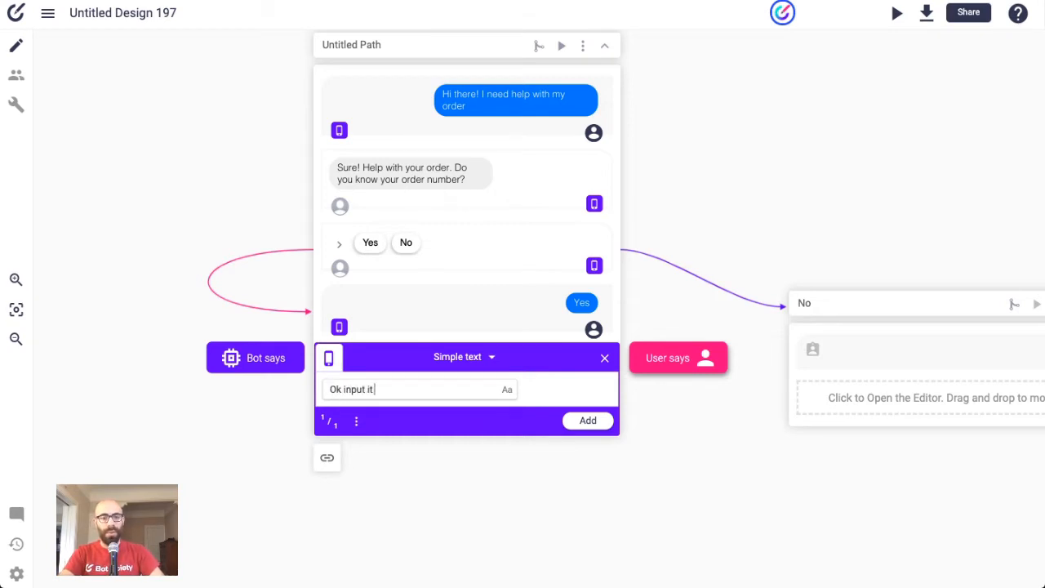
text( in the next scre)
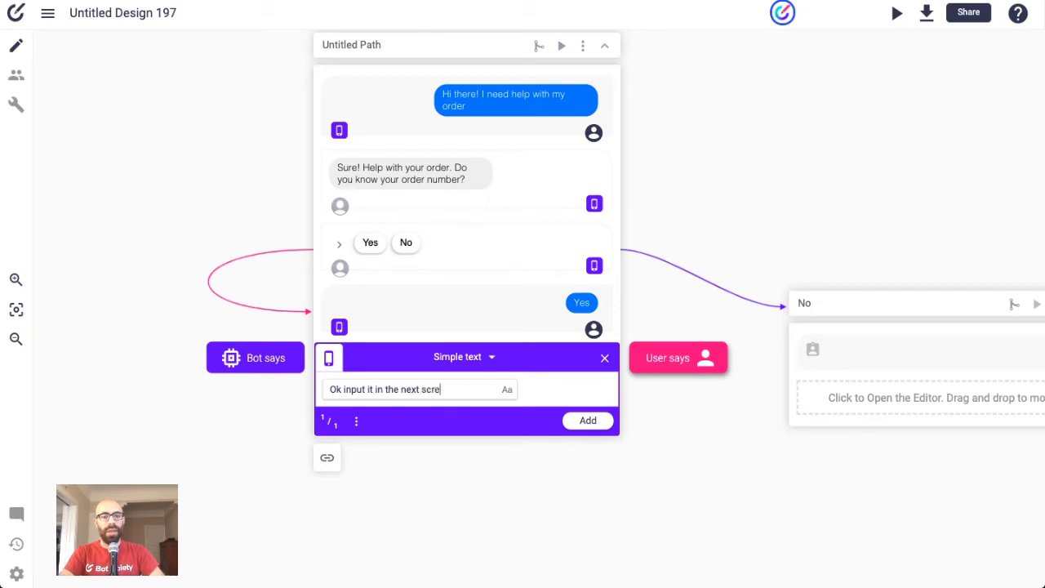
text(en)
key(Return)
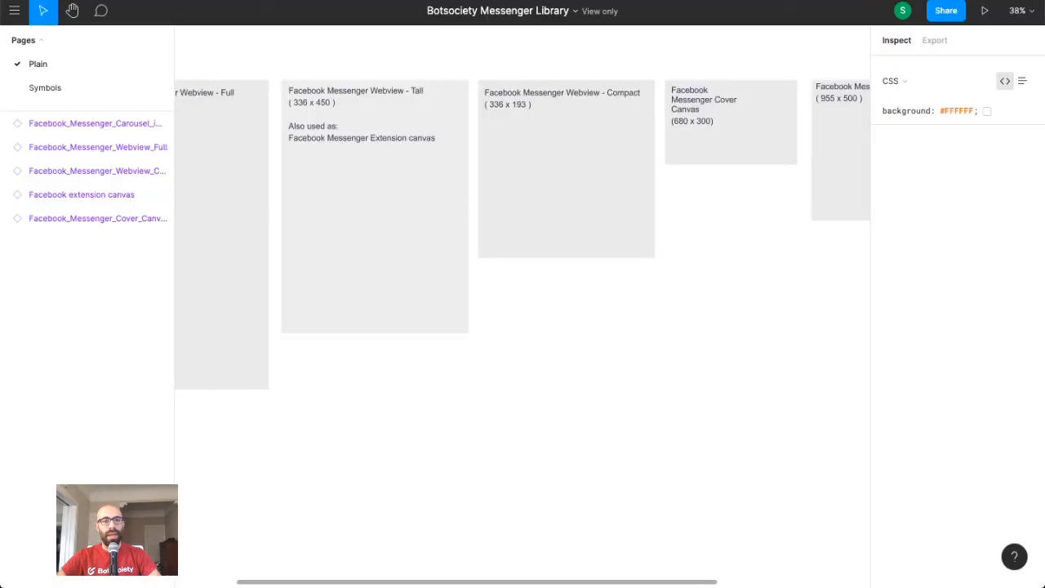
- Switch to the Botsociety Messenger Library in Figma and create a new design file from there
click(23, 7)
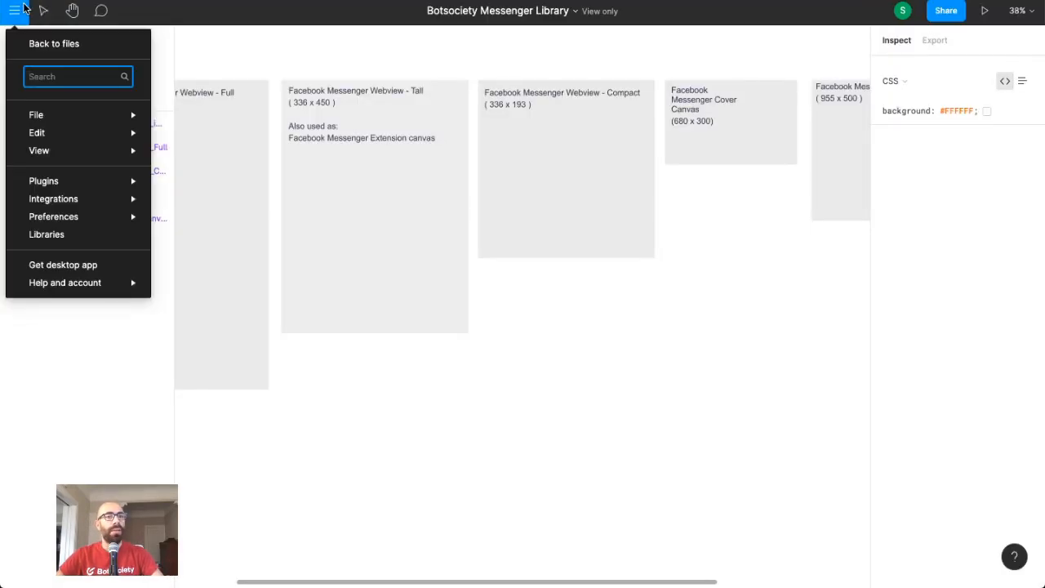
click(24, 6)
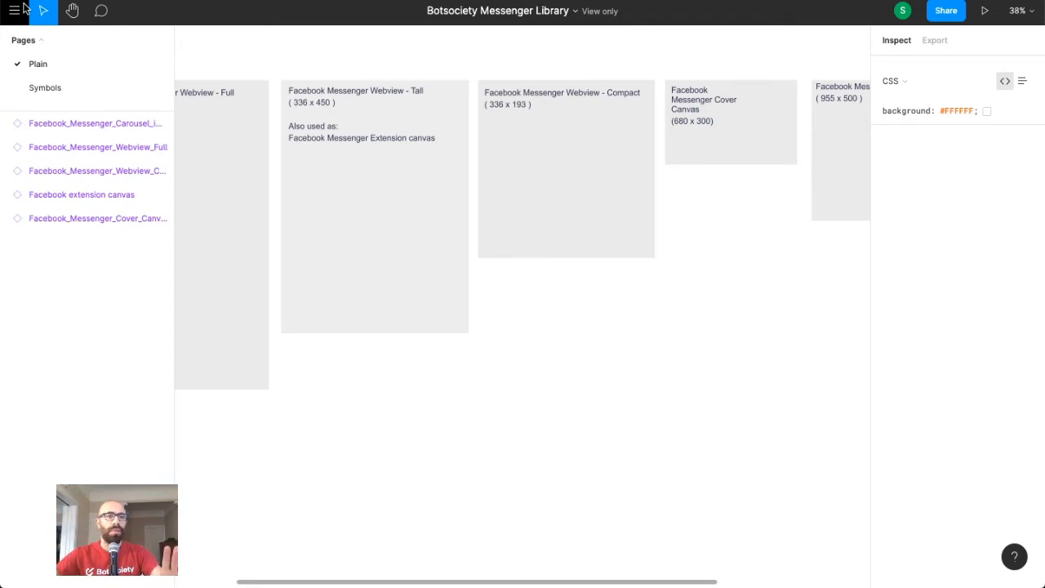
click(16, 11)
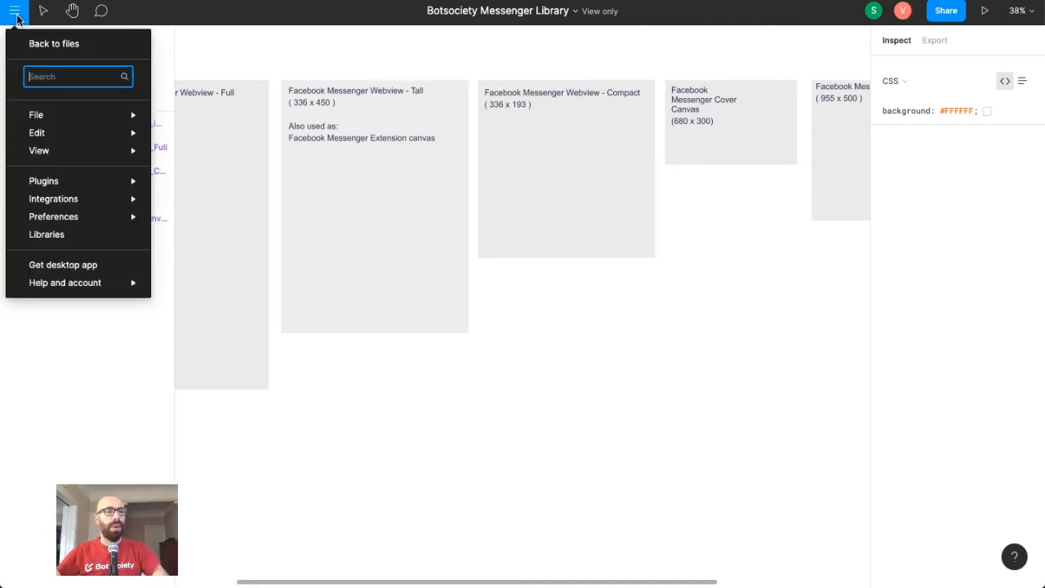
click(16, 15)
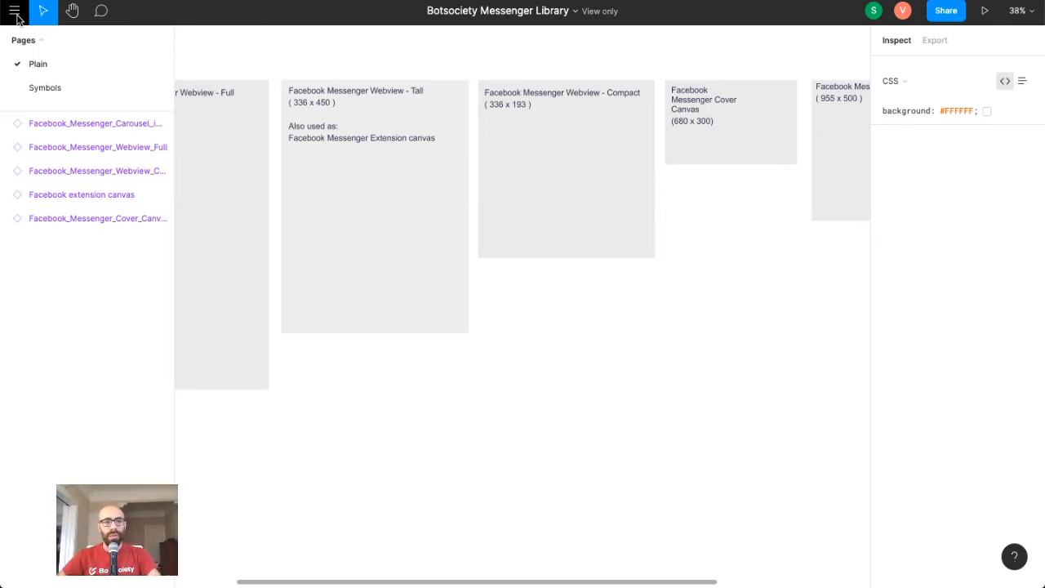
click(16, 14)
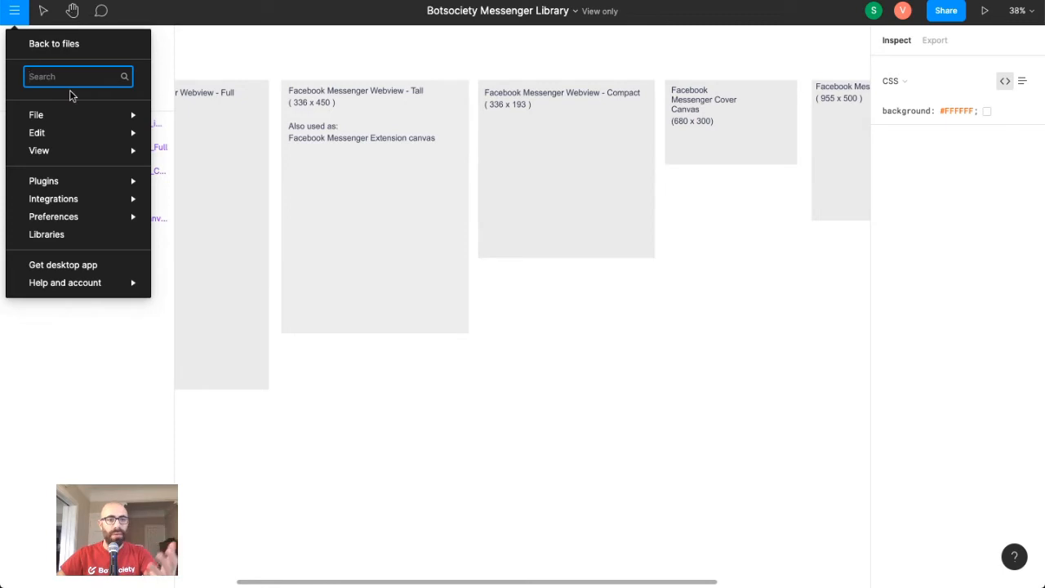
mouse_move(84, 117)
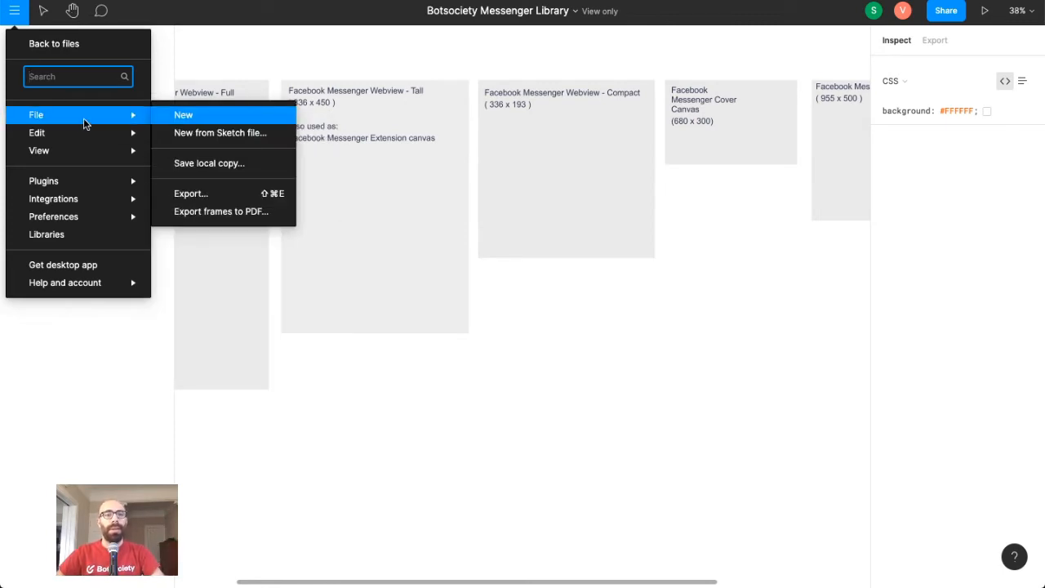
click(192, 114)
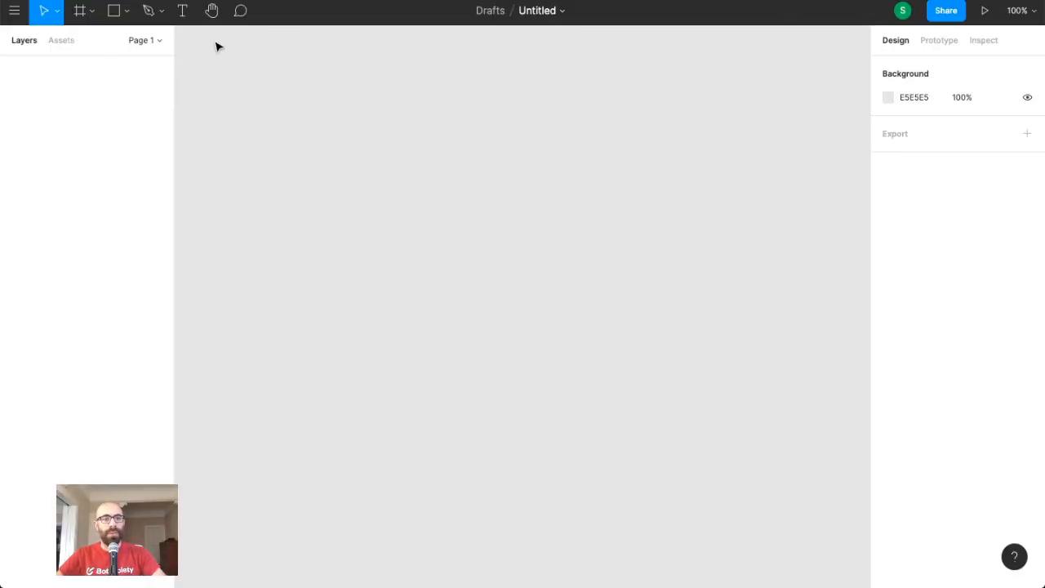
- Draw a frame about 309 × 293 on the empty canvas of the new file
click(123, 11)
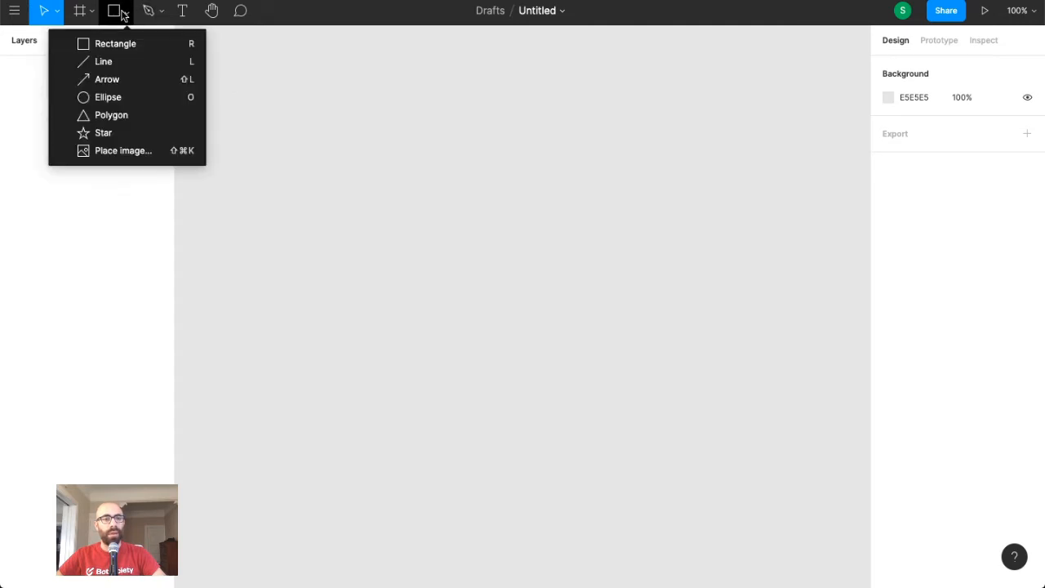
click(123, 11)
click(93, 11)
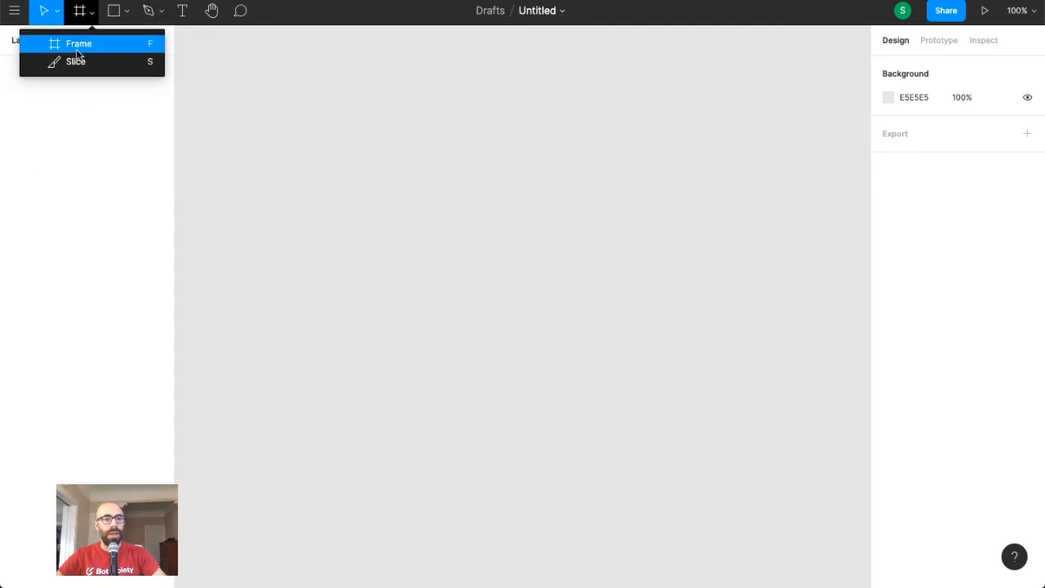
click(76, 47)
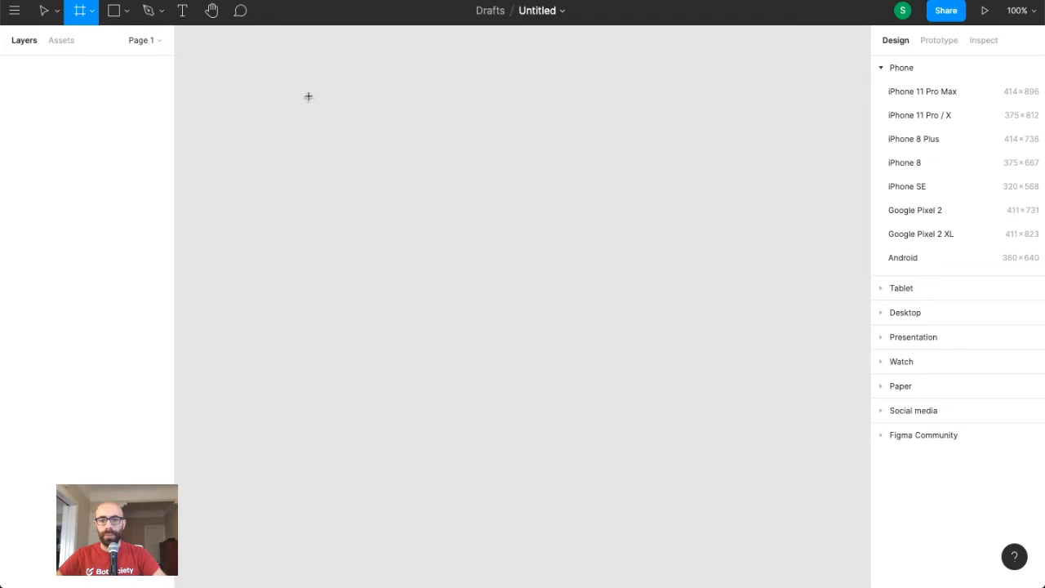
drag(312, 96, 536, 314)
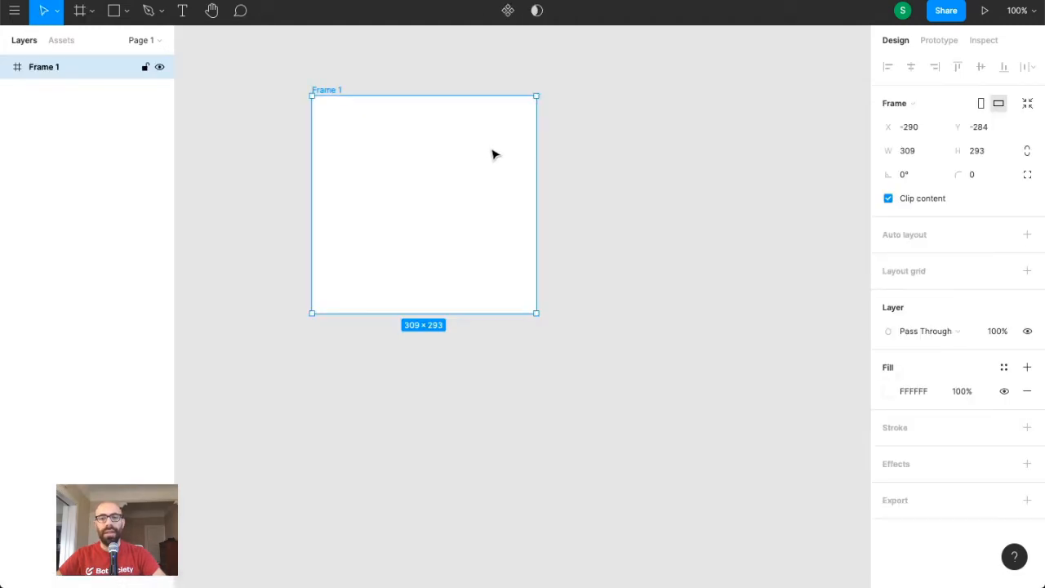
- Look up the Facebook Messenger Webview - Compact size in the Botsociety Messenger Library and resize the new frame to 336 × 193
click(928, 156)
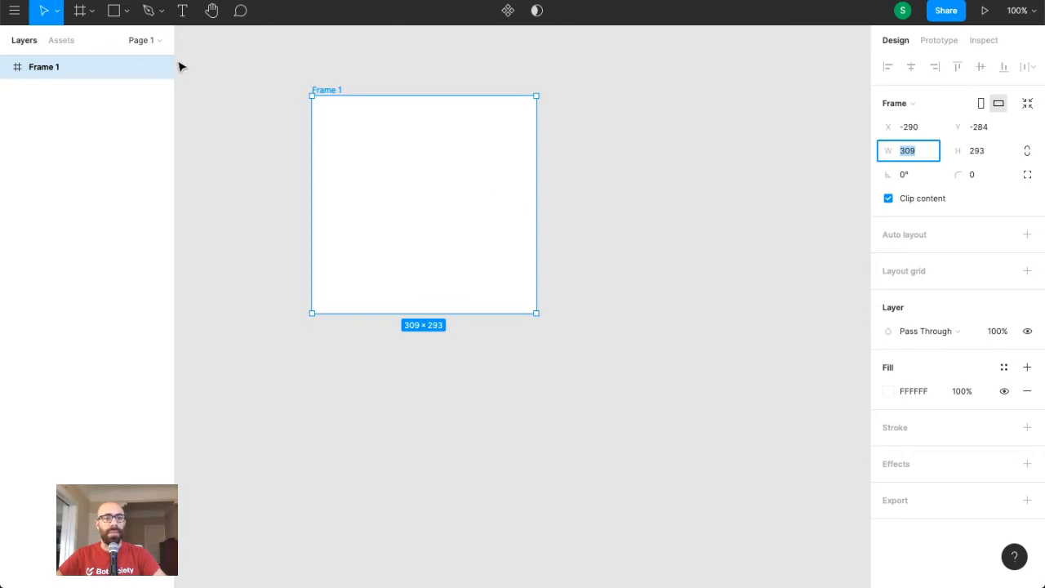
scroll(179, 66, up, 1)
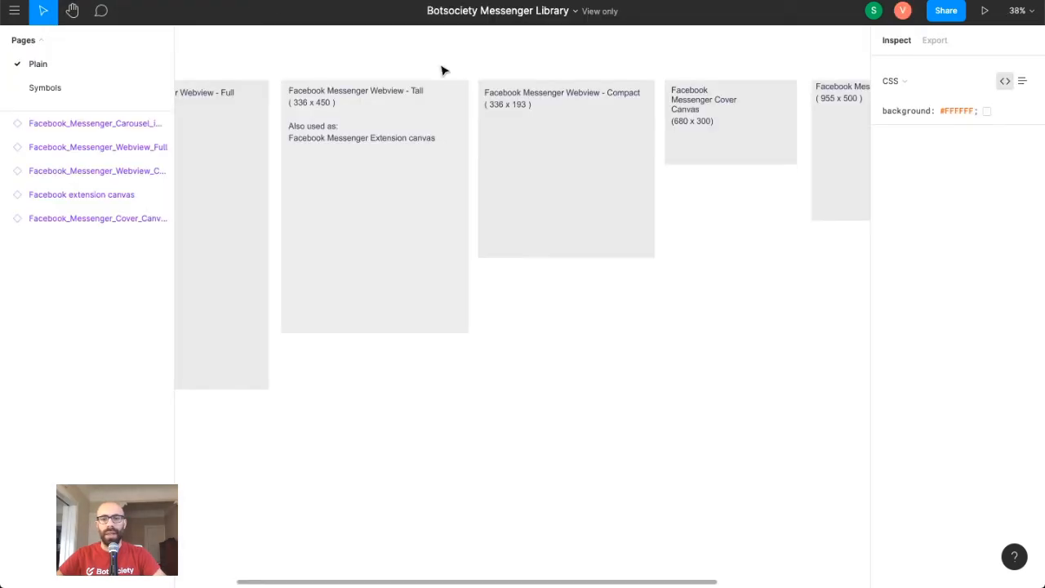
scroll(553, 123, right, 3)
scroll(553, 123, right, 4)
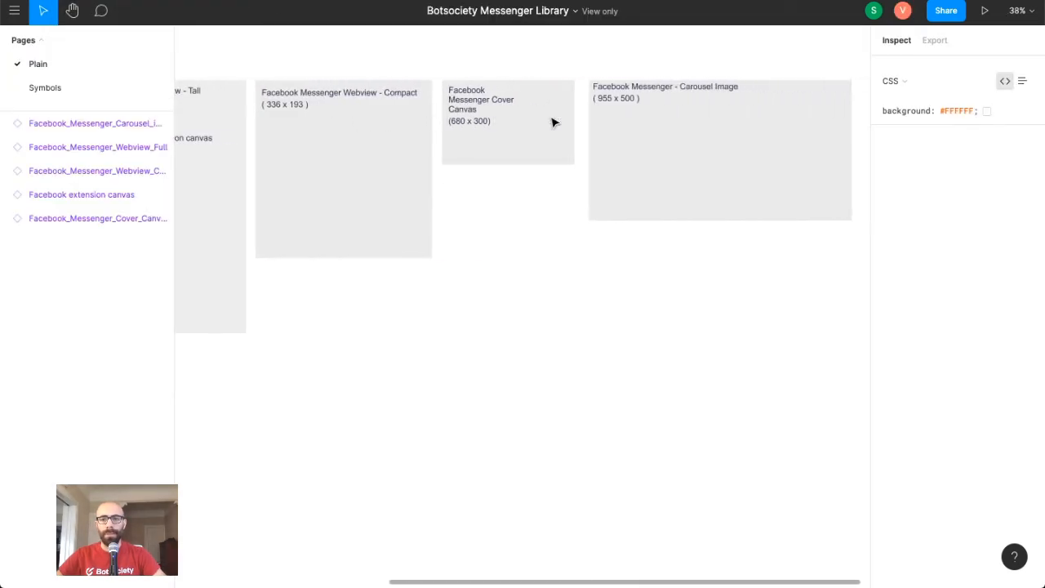
scroll(327, 125, left, 5)
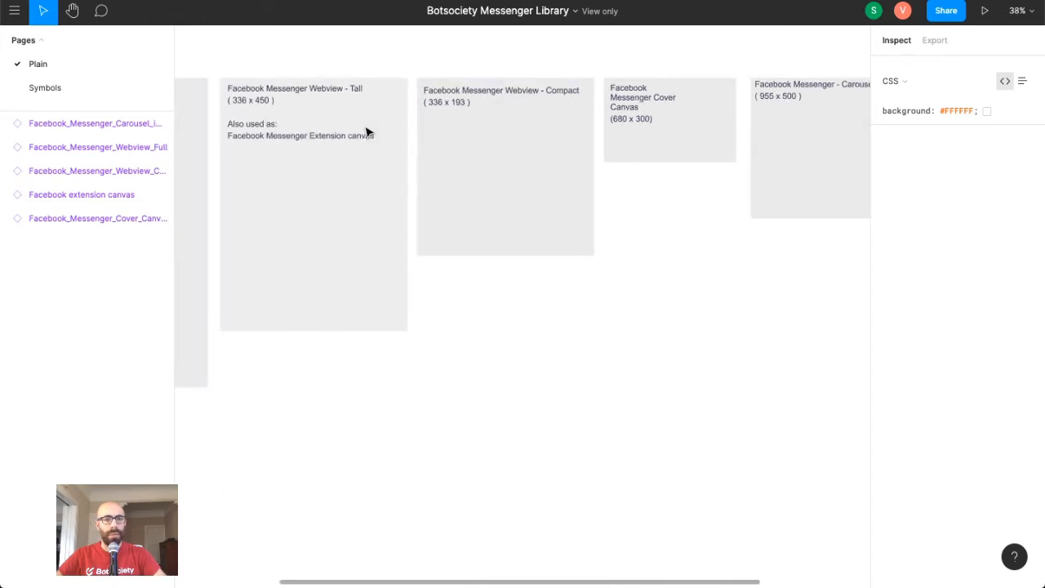
scroll(451, 107, up, 10)
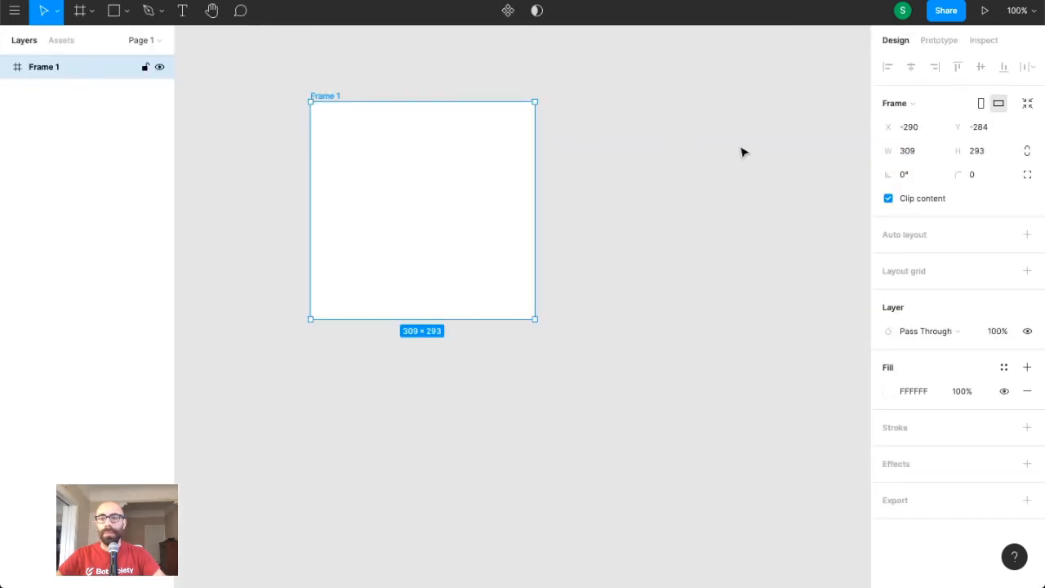
click(908, 150)
text(336)
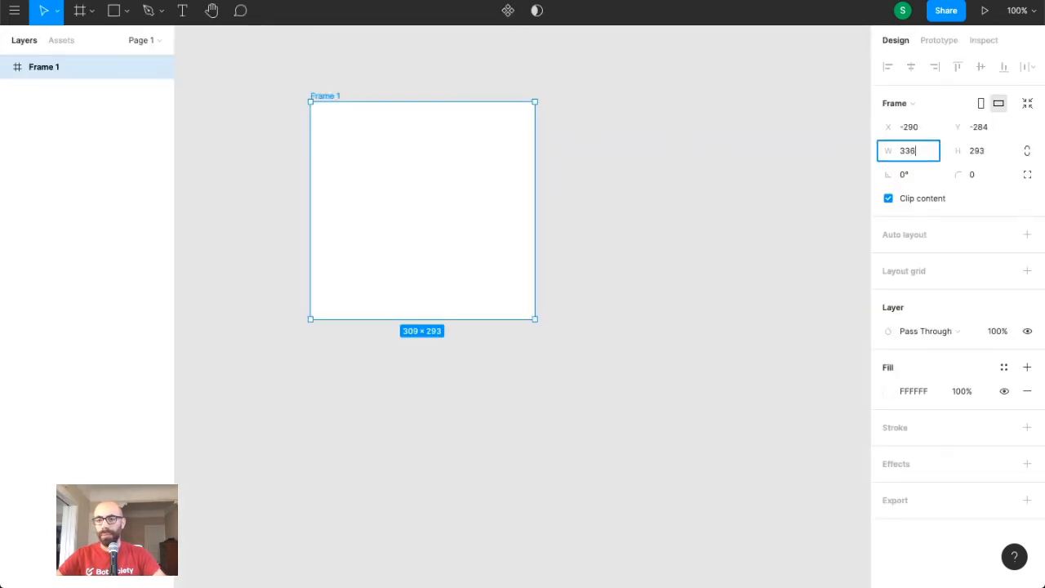
key(Tab)
text(19)
key(Return)
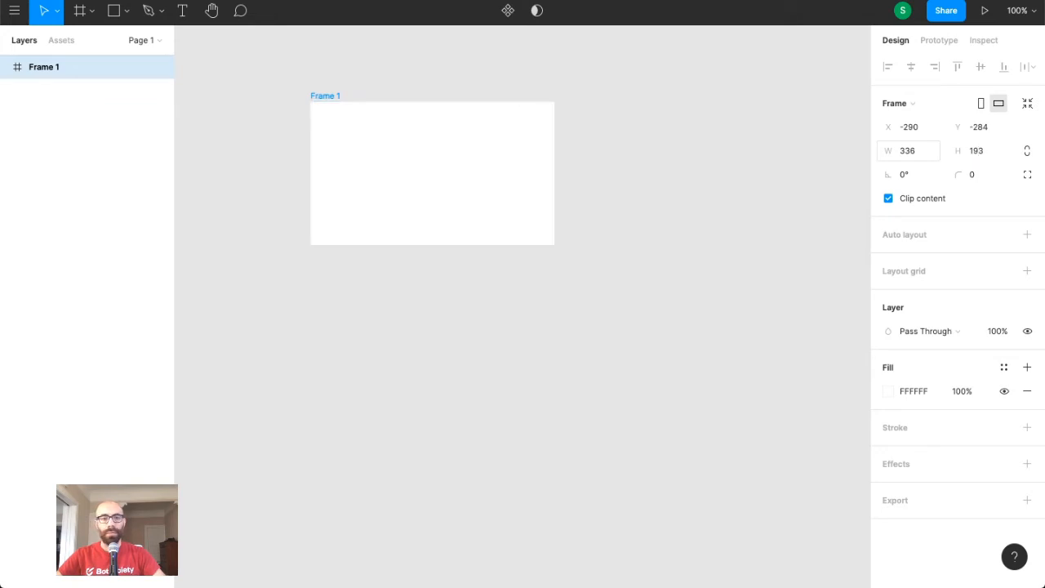
- Change the 336 × 193 frame's fill from white to a light green, A9CE8B
scroll(420, 165, up, 3)
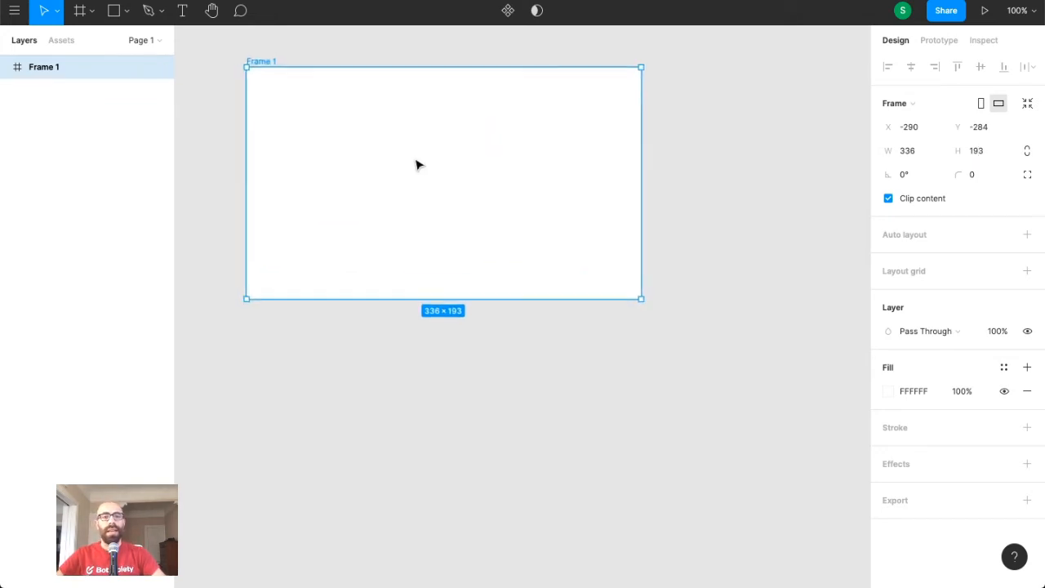
key(shift+0)
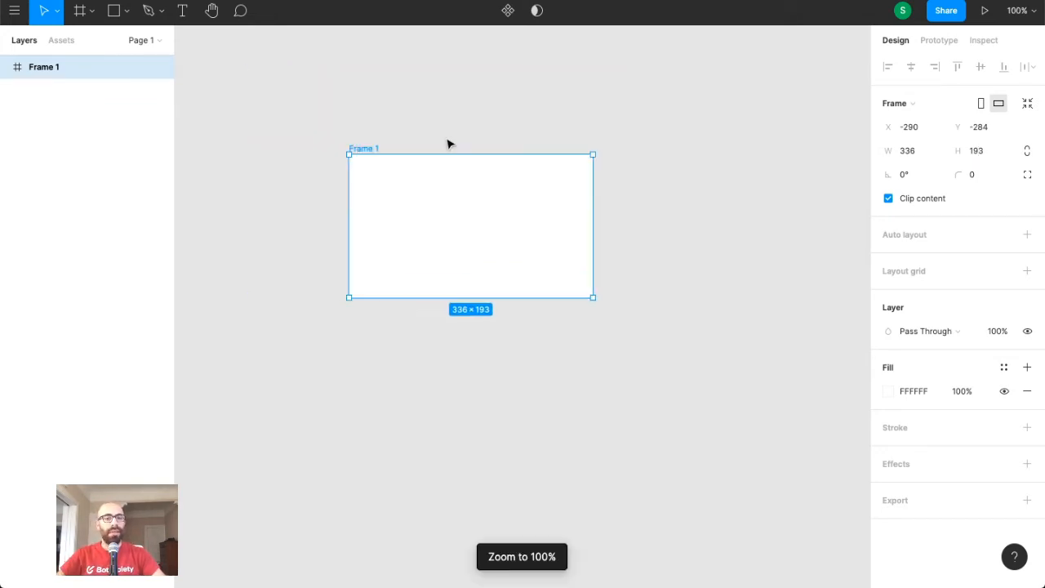
click(478, 95)
scroll(454, 176, up, 5)
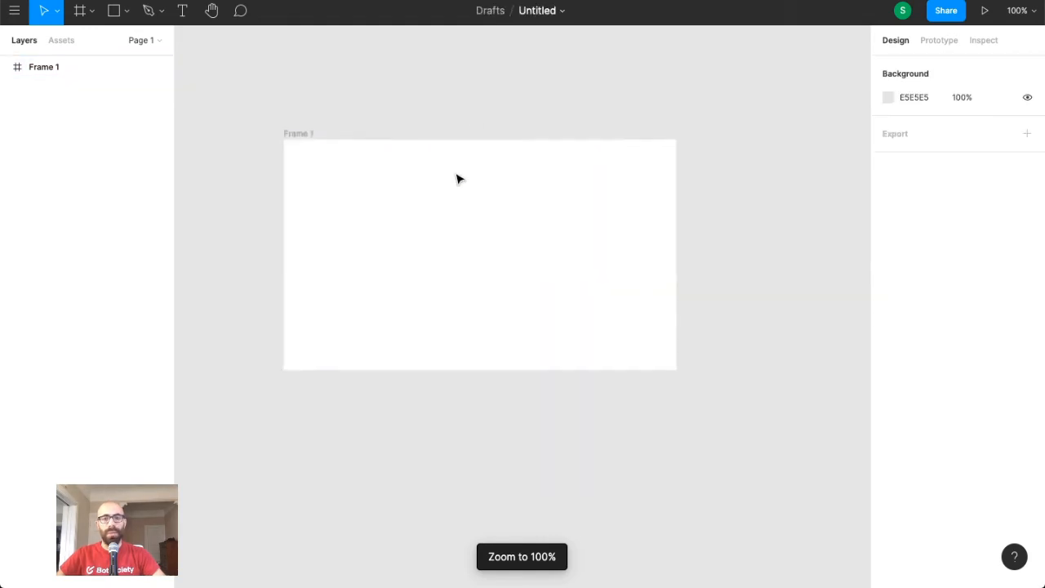
scroll(455, 175, down, 1)
click(455, 175)
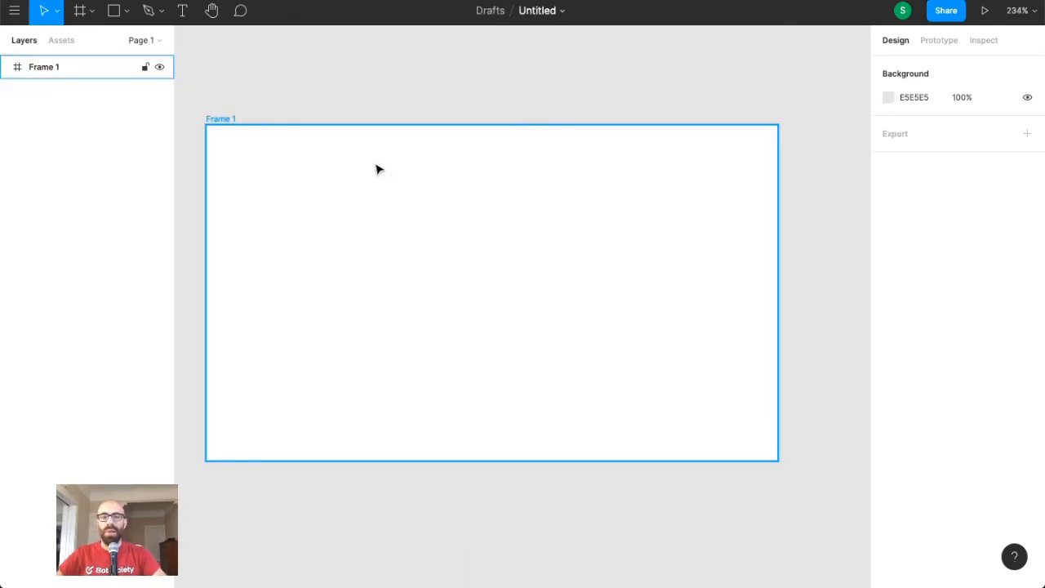
click(220, 121)
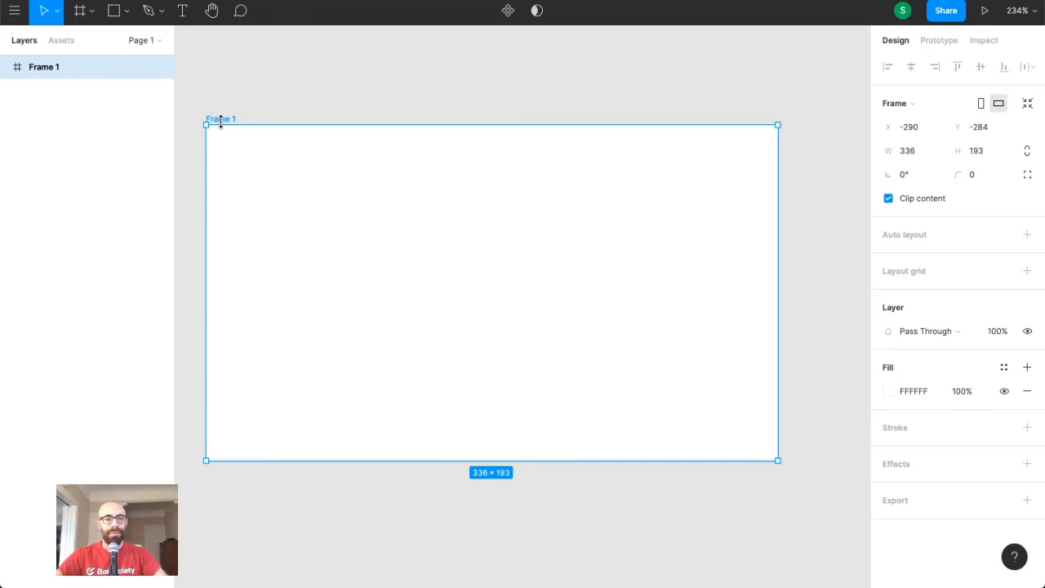
click(890, 393)
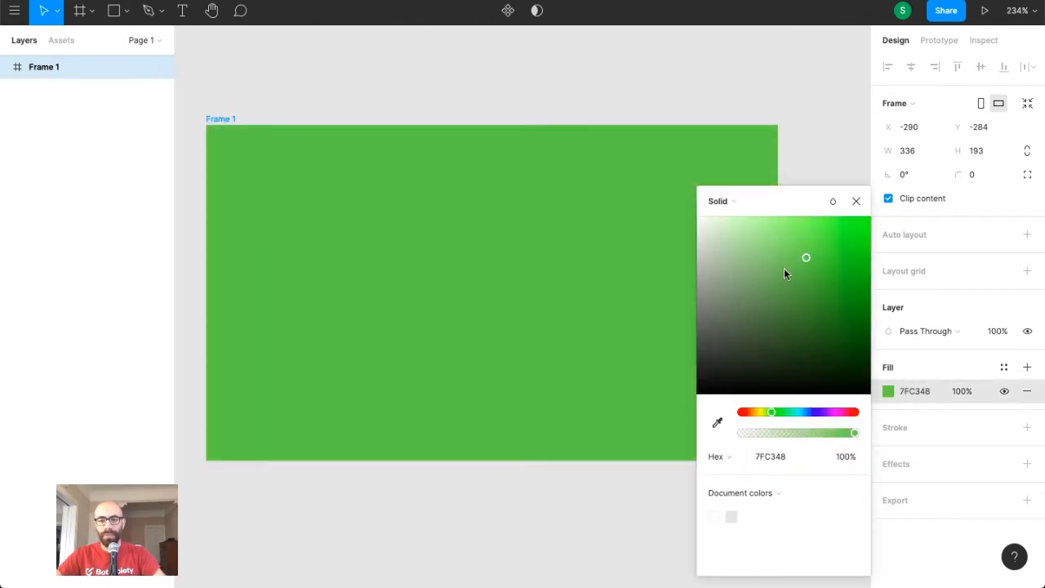
- Add the heading "What is your order number?" above the white field and a grey sample order number inside the field
drag(268, 154, 556, 210)
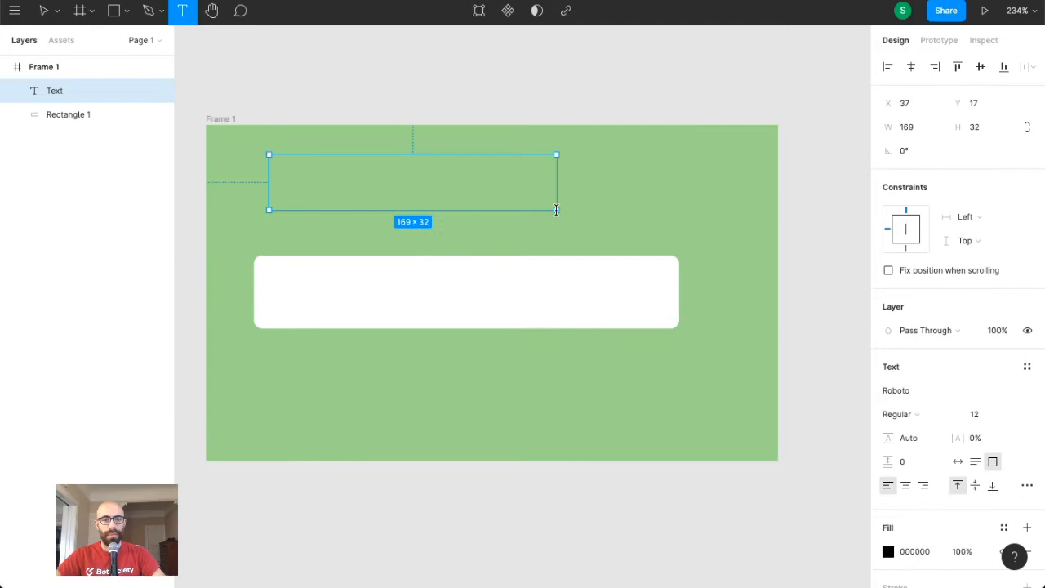
text(What is your )
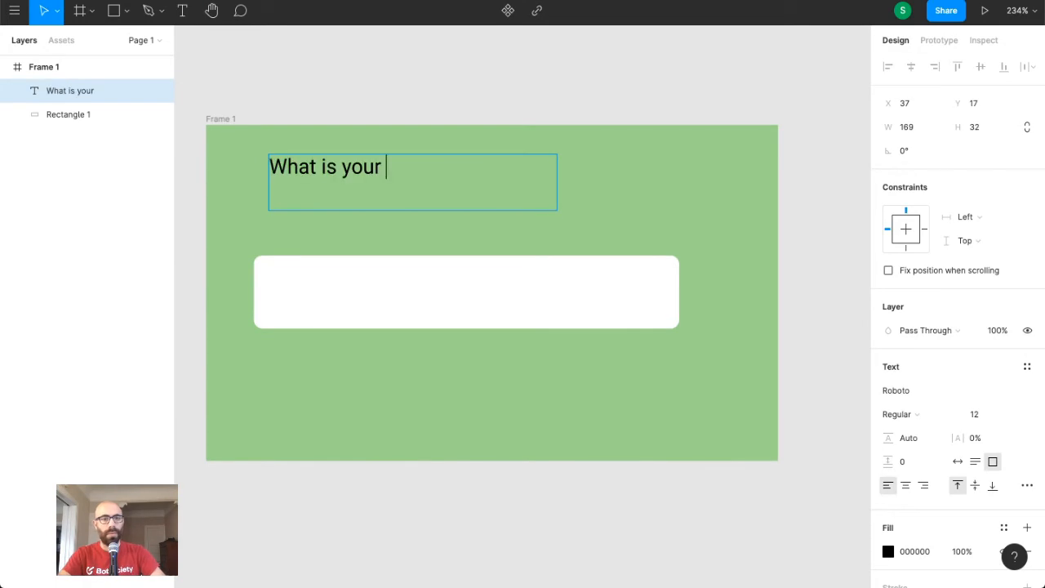
text(order number?)
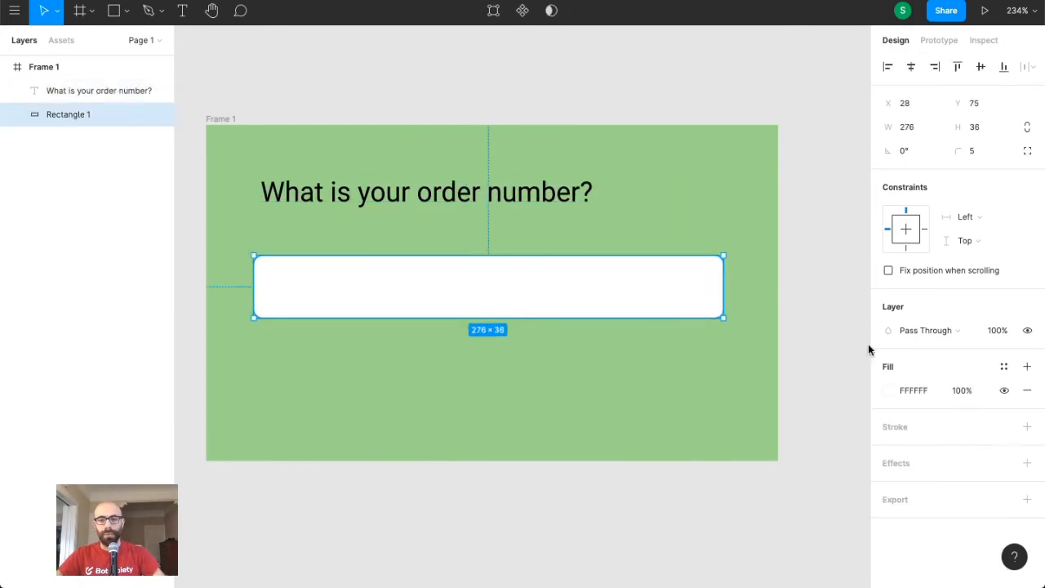
key(t)
text(Your order number)
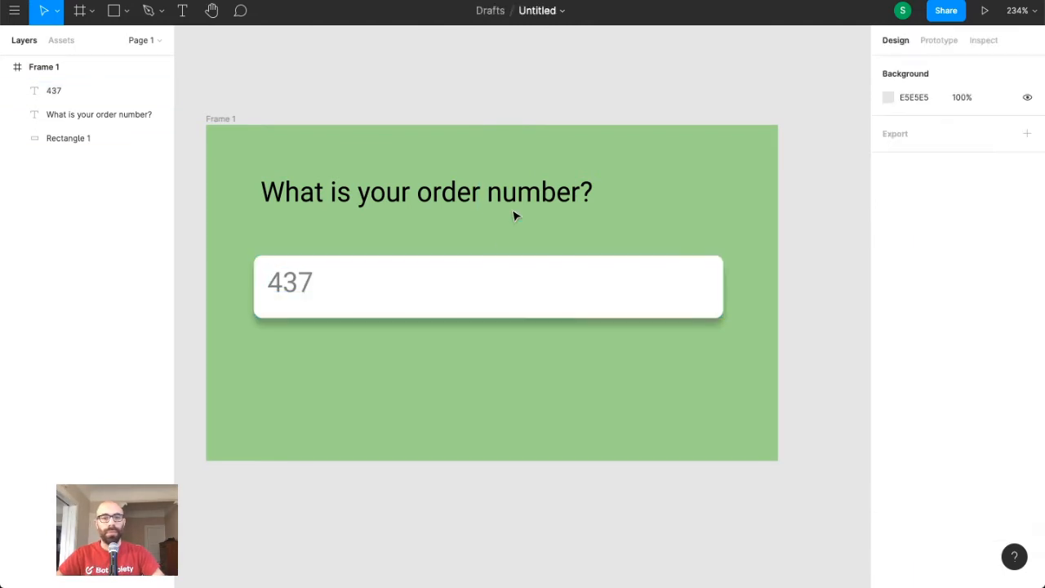
- Align the heading's left edge with the white field and vertically center the sample number in a text box spanning the field's height
click(448, 195)
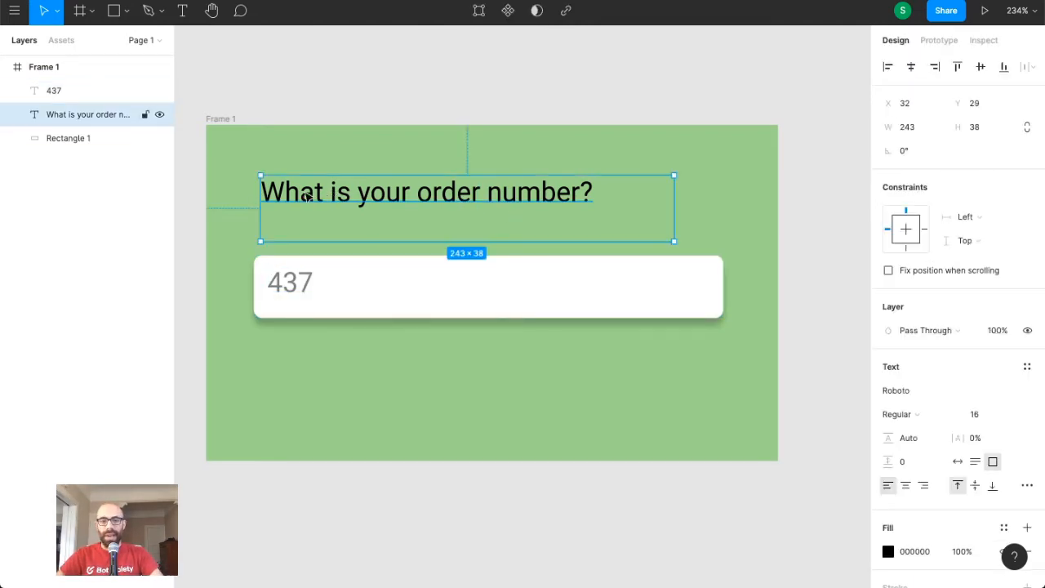
drag(260, 192, 248, 192)
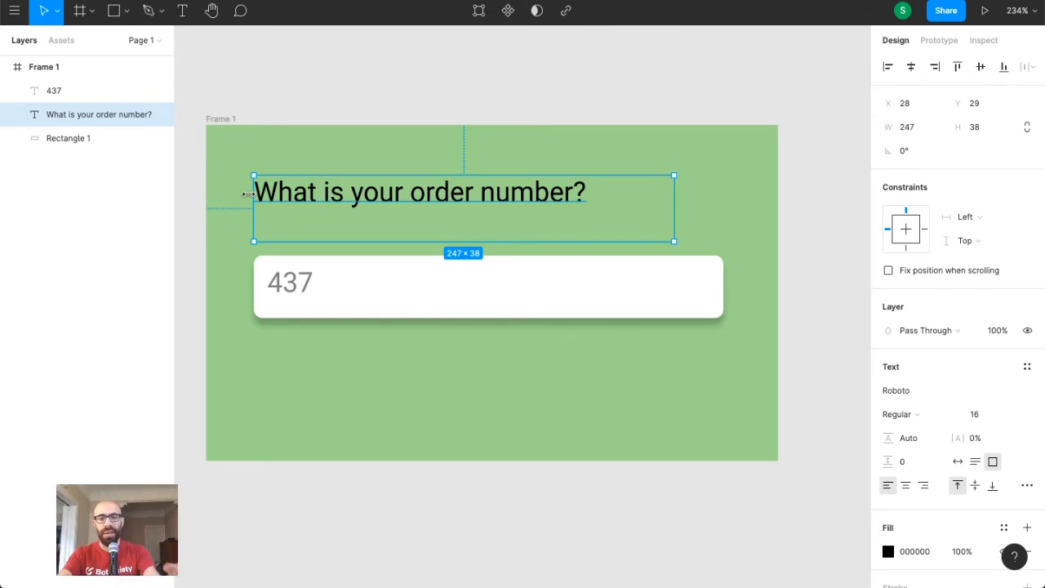
click(264, 291)
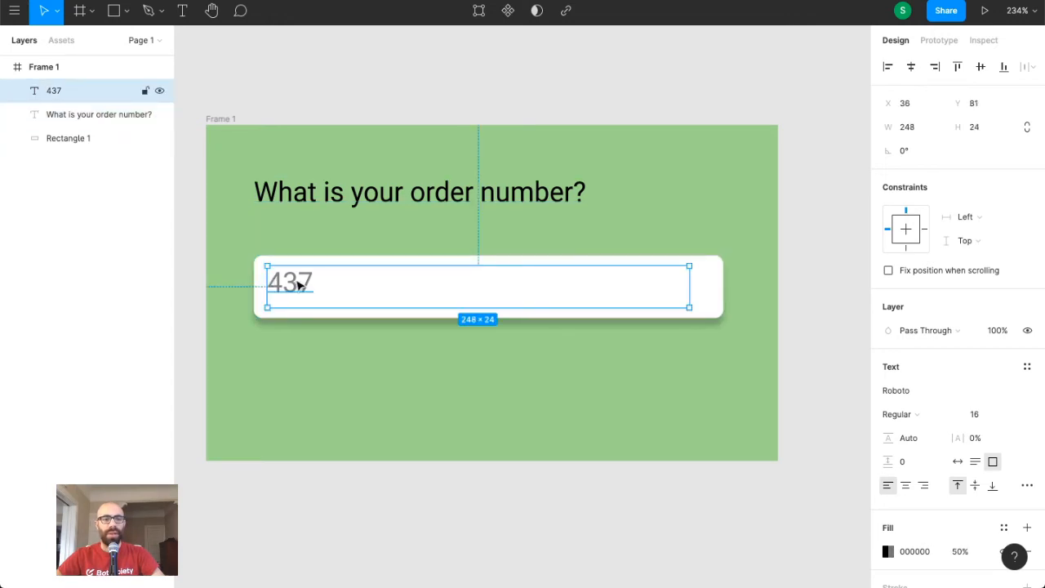
drag(302, 268, 304, 257)
drag(293, 309, 296, 319)
scroll(939, 437, down, 3)
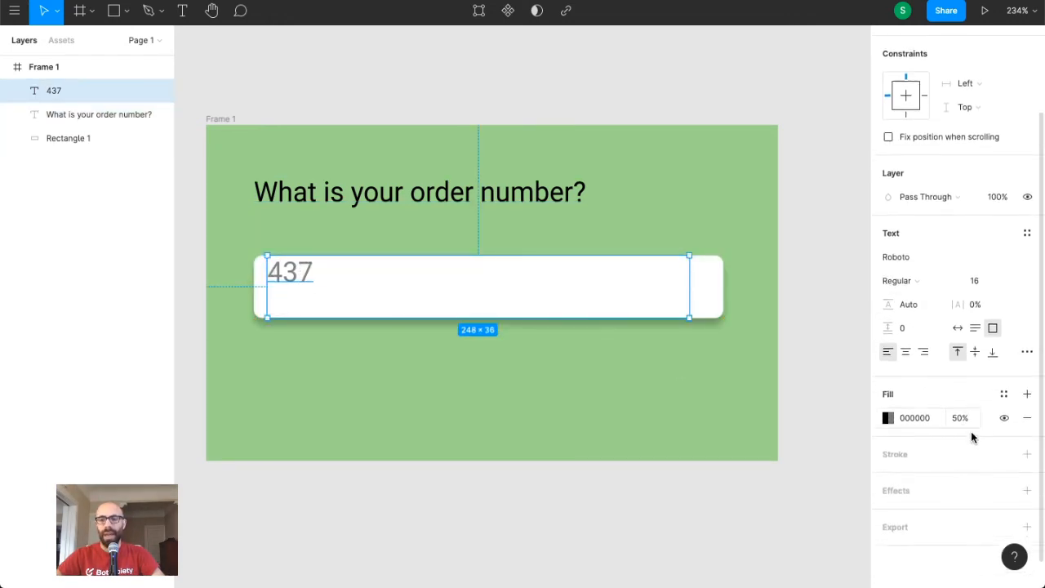
click(975, 347)
click(461, 402)
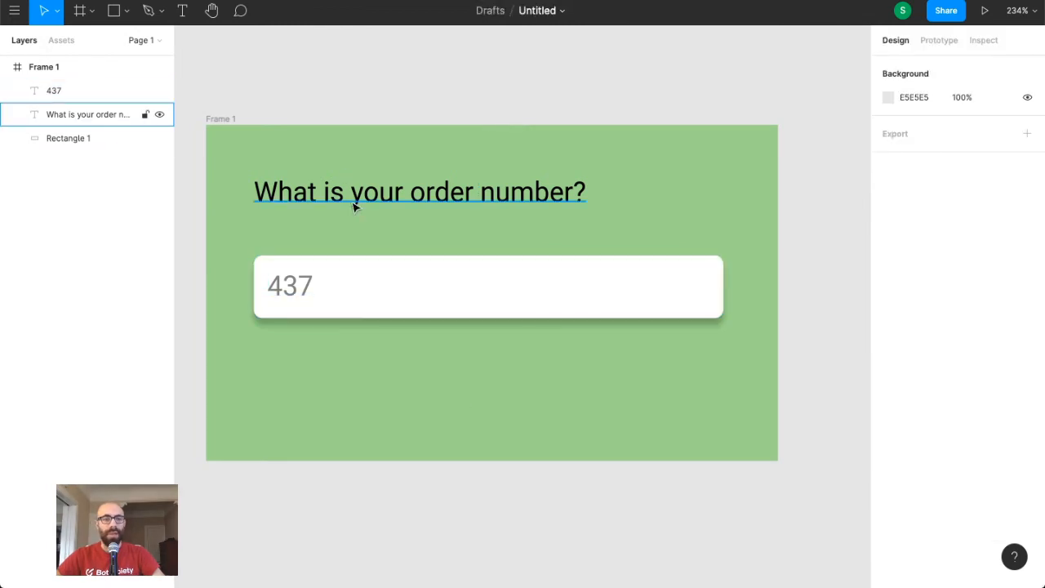
- Group the sample number text with the white field rectangle behind it
key(shift+0)
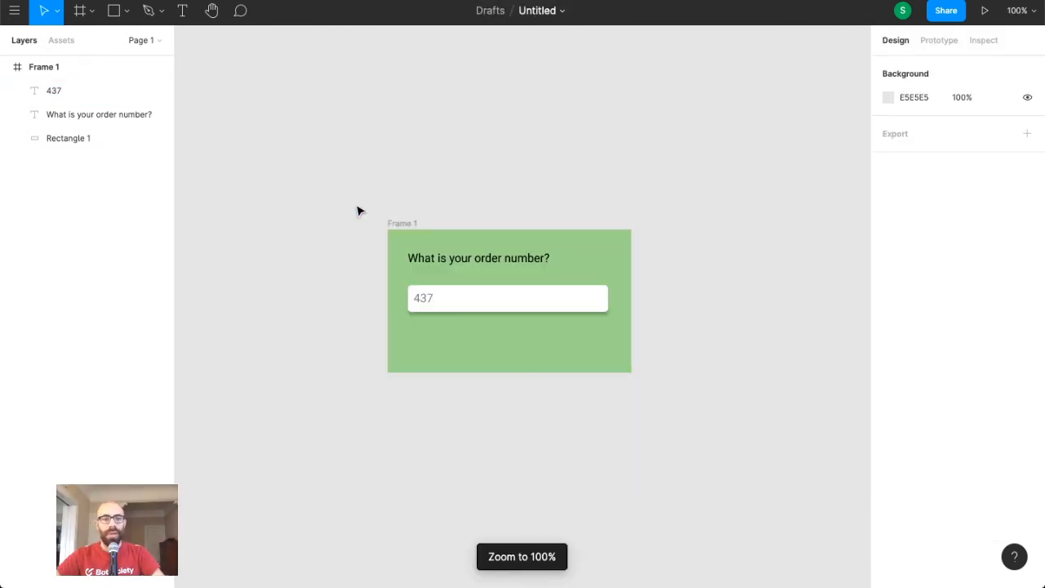
scroll(514, 311, up, 5)
scroll(514, 310, down, 2)
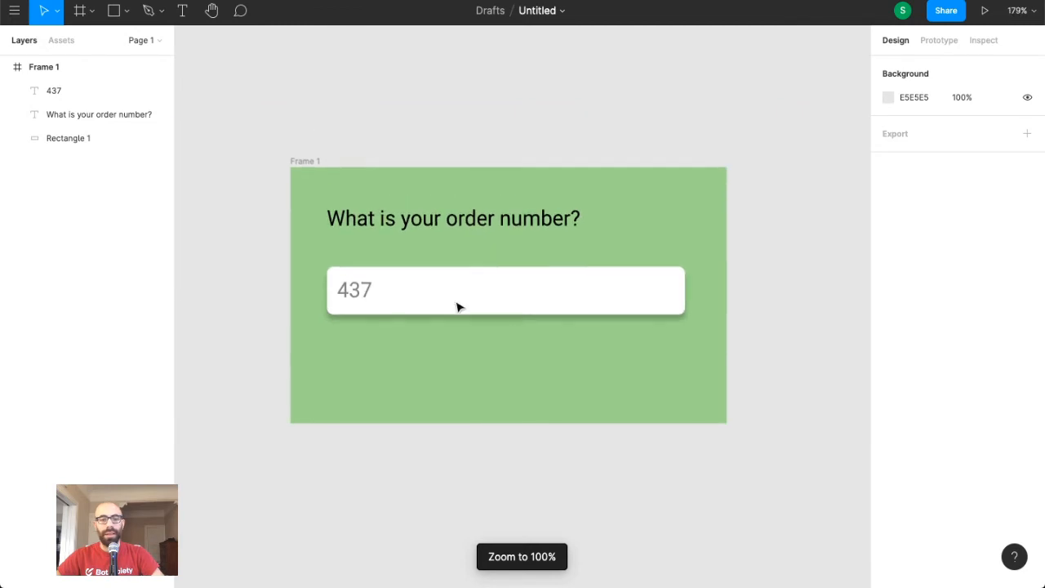
click(422, 303)
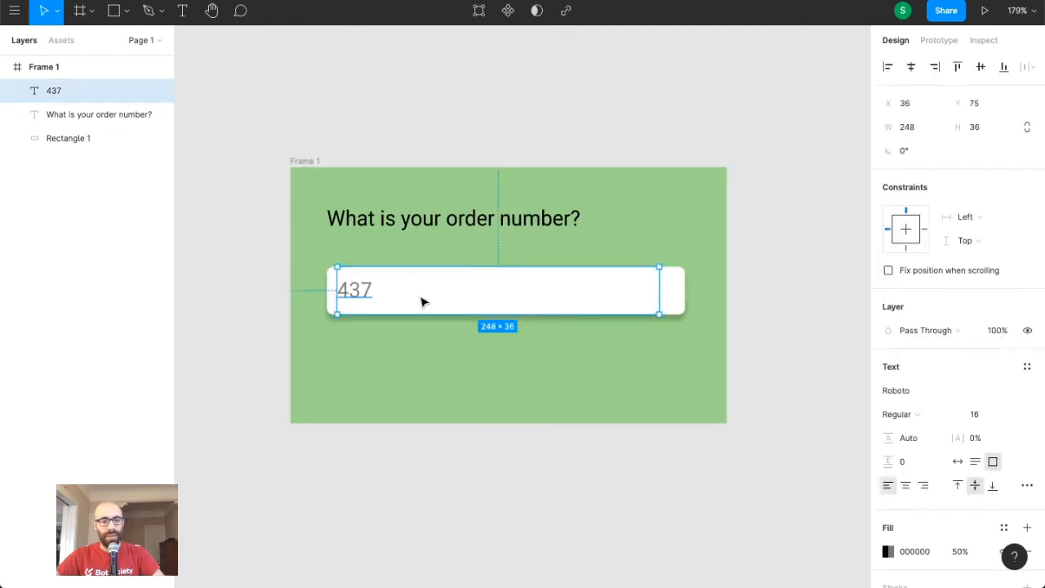
shift+click(331, 289)
key(ctrl+g)
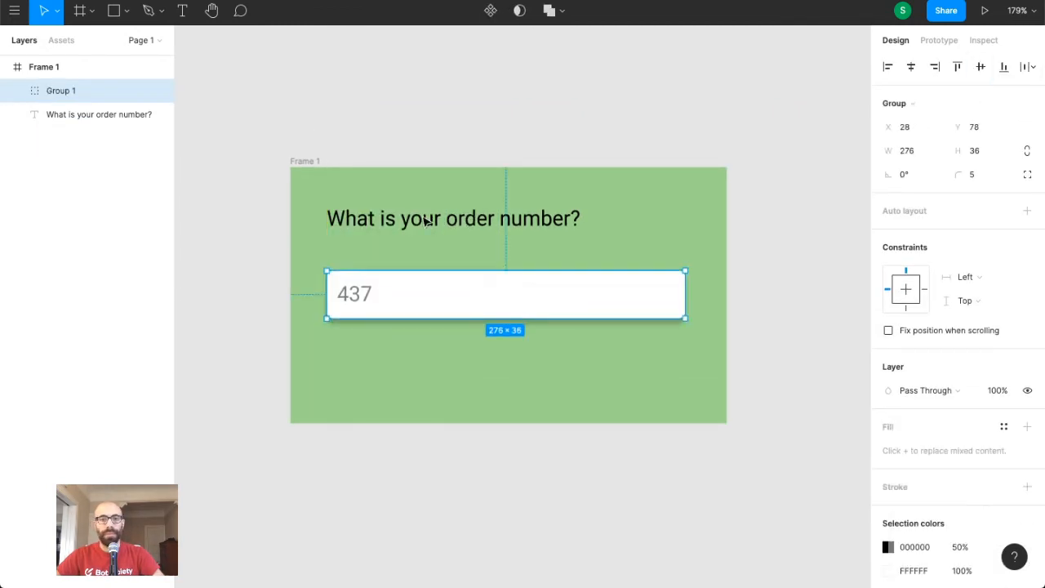
- Move the heading down closer to the white field and restyle its text larger in dark grey
click(424, 220)
key(shift+Down)
click(1013, 415)
click(887, 550)
click(701, 351)
click(1026, 392)
click(483, 372)
- Draw a 276 × 27 button rectangle below the field with corner radius 5 and dark green fill 007E0D
key(r)
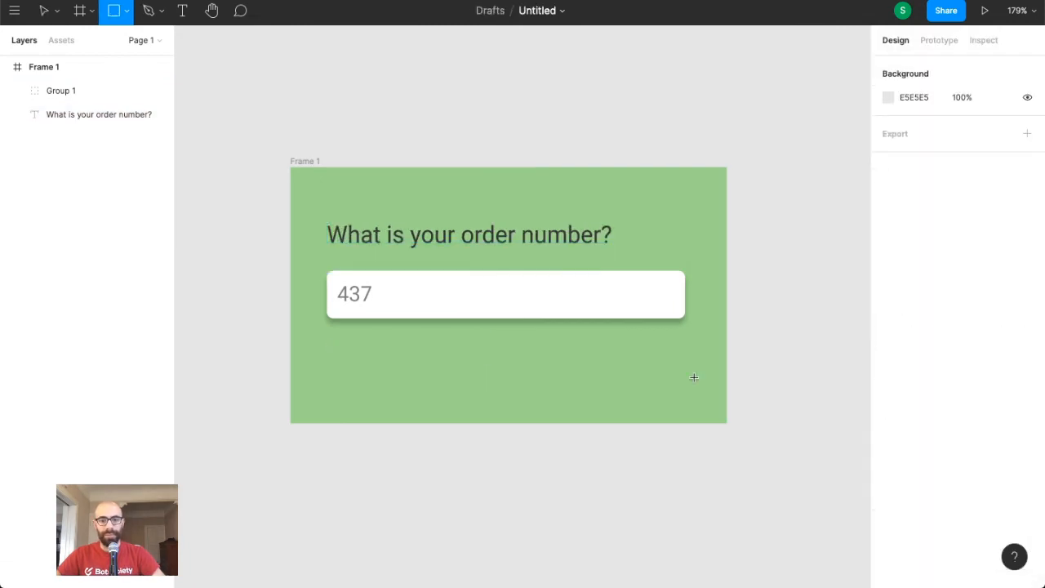
drag(685, 377, 331, 342)
drag(389, 361, 385, 361)
drag(680, 360, 686, 360)
click(972, 150)
text(5)
click(887, 390)
drag(808, 269, 858, 312)
- Give the green button a white 1 px inside stroke and make the button taller
click(1027, 427)
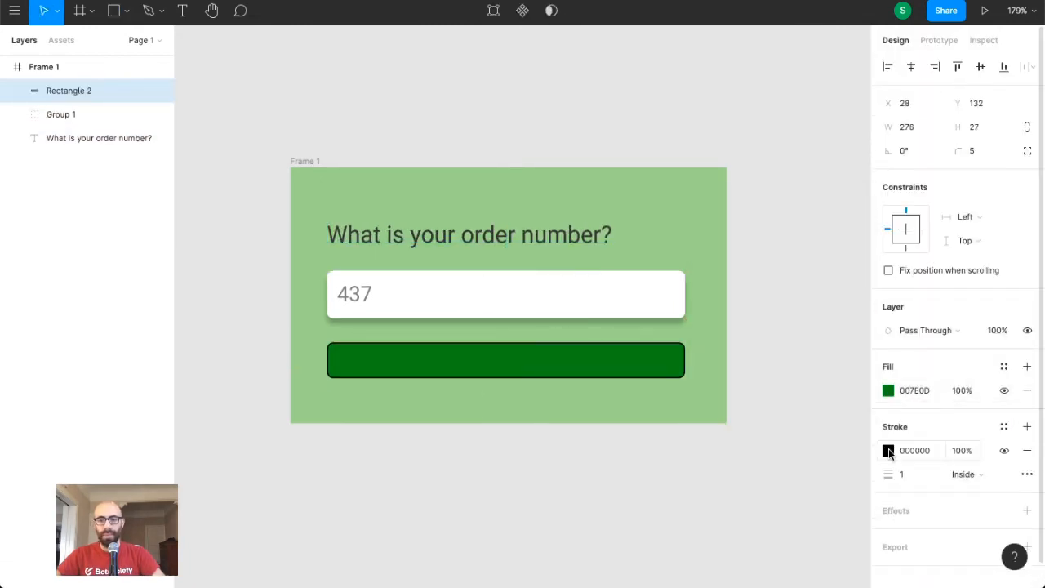
click(889, 451)
click(700, 218)
scroll(504, 351, up, 3)
drag(506, 393, 506, 417)
- Add a white "Continue" label on the green button, with its text box stretched to the button's width and the text centered
drag(204, 122, 425, 368)
mouse_move(398, 366)
mouse_down()
mouse_move(401, 319)
mouse_move(582, 352)
mouse_up()
click(403, 318)
text(tContinue)
drag(358, 332, 235, 332)
drag(582, 332, 789, 332)
click(907, 486)
click(888, 551)
drag(708, 245, 665, 240)
- Group the heading, number field and Continue button, and center the group vertically in the frame
key(shift+0)
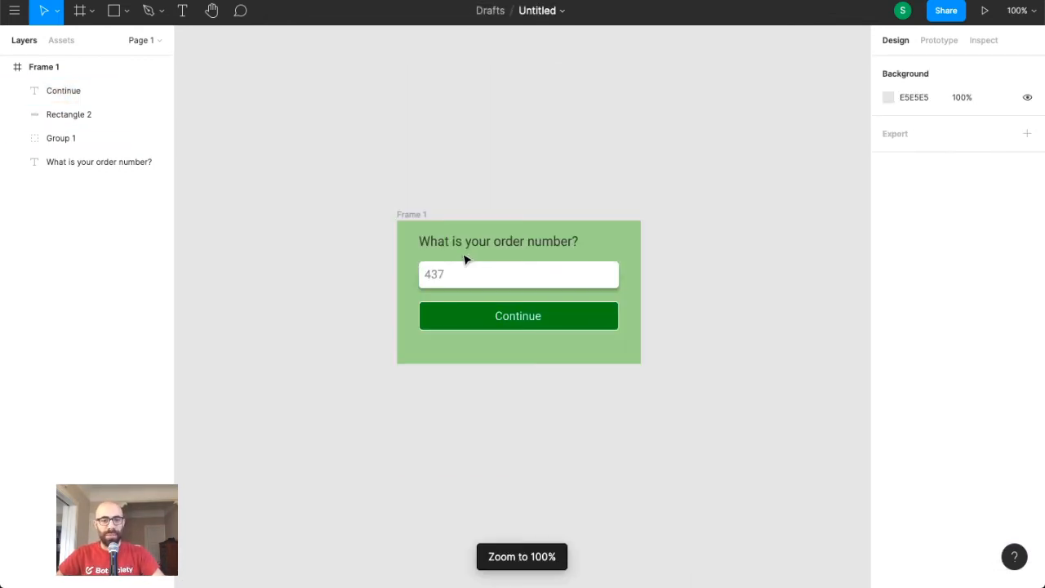
scroll(463, 255, up, 2)
drag(389, 225, 683, 386)
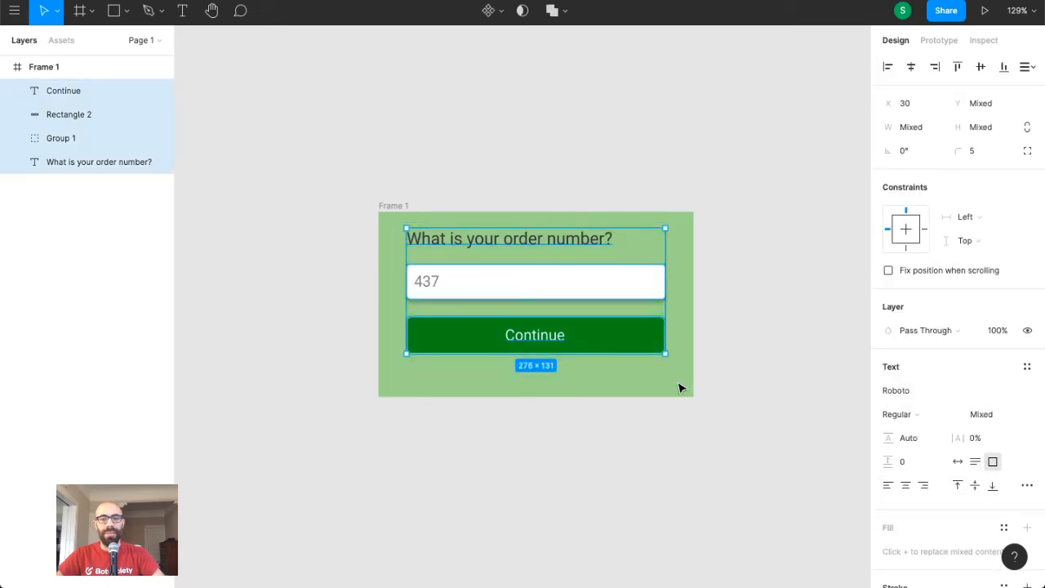
drag(593, 335, 594, 343)
right_click(594, 343)
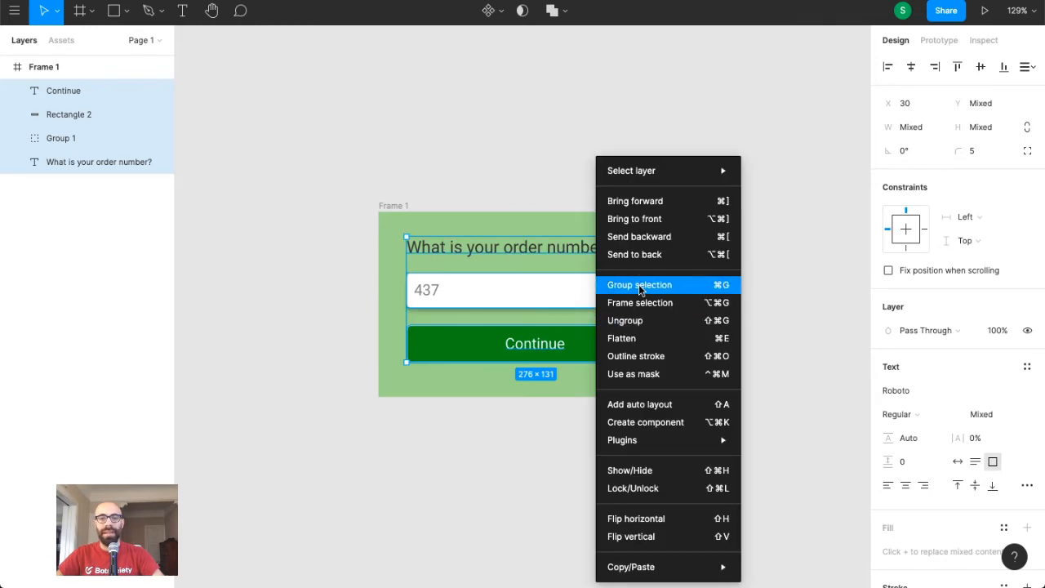
click(639, 284)
click(981, 67)
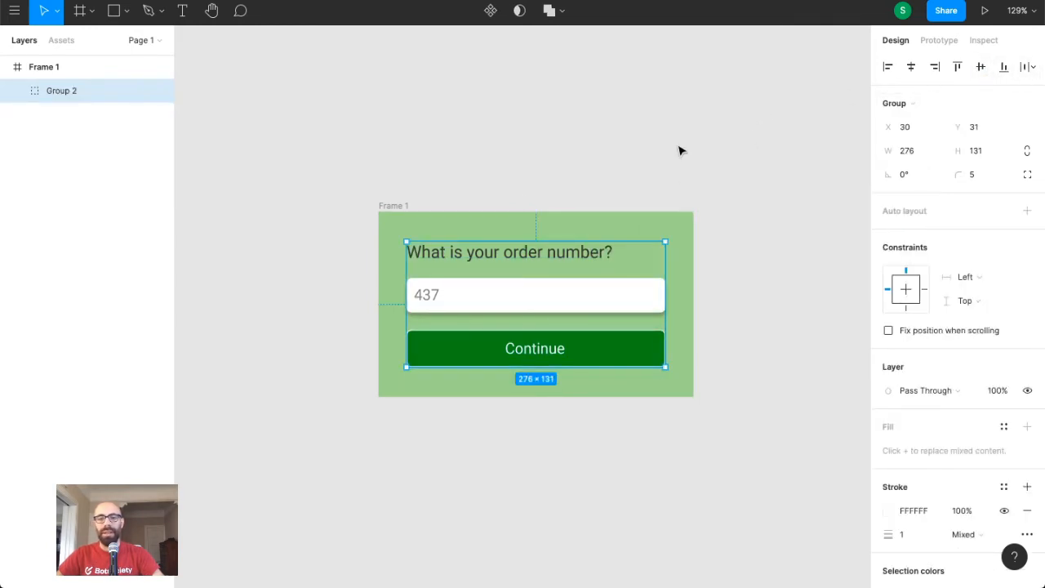
click(508, 198)
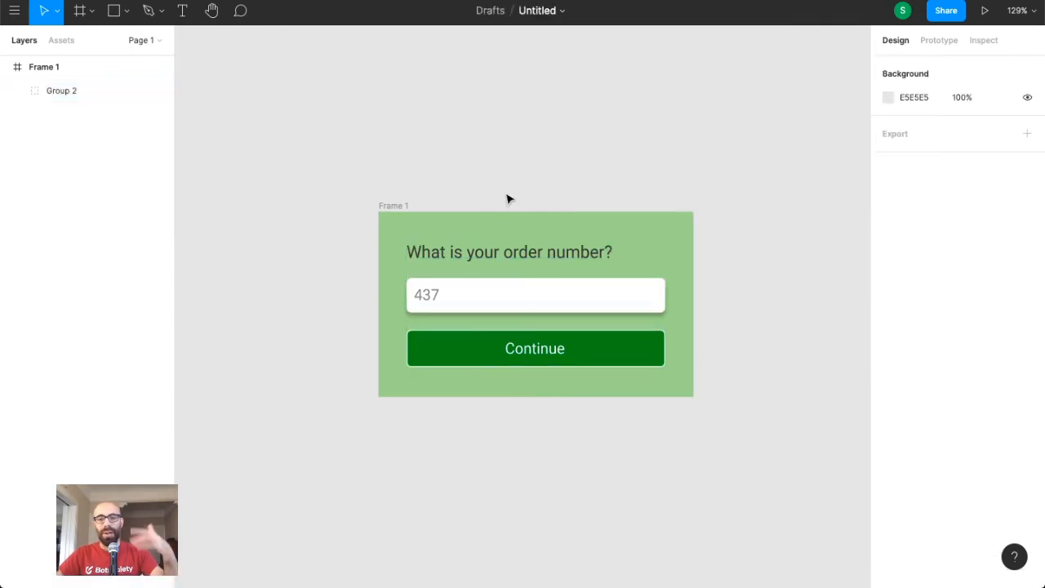
- Export the order-number frame as a PNG at 1x
click(406, 205)
scroll(985, 292, down, 3)
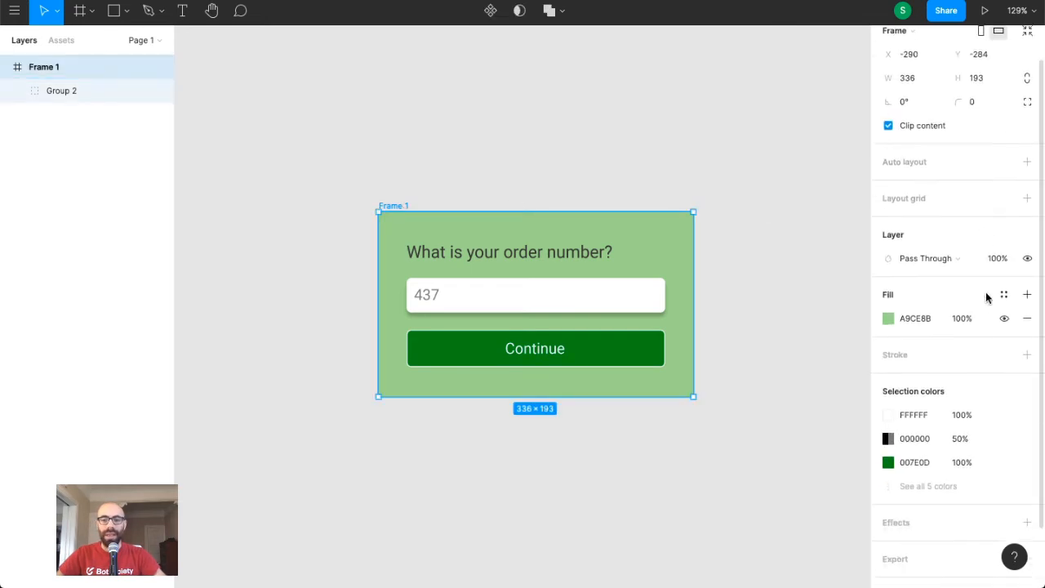
scroll(986, 292, up, 3)
scroll(941, 226, down, 3)
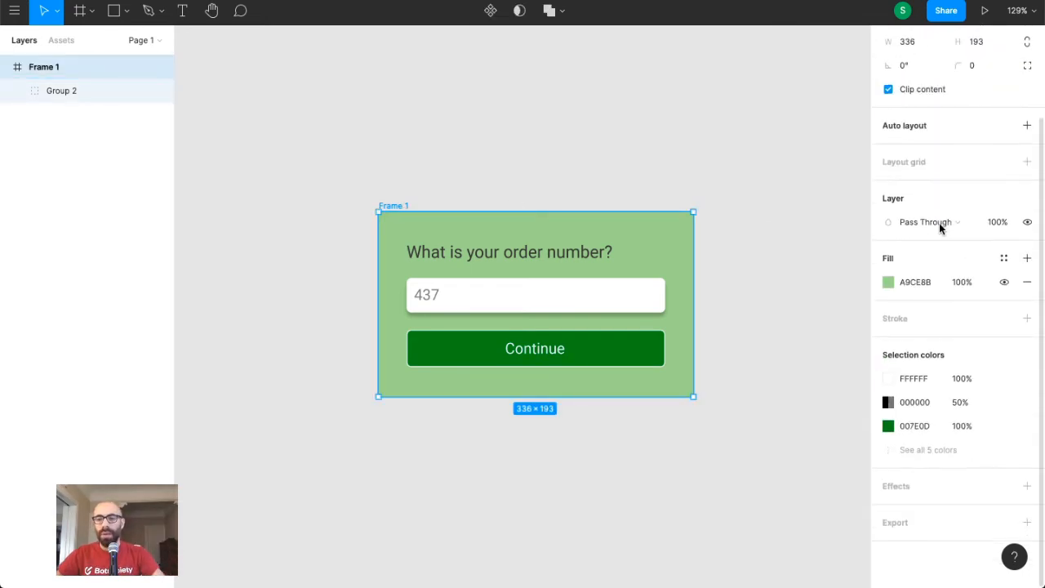
click(1027, 523)
scroll(938, 497, down, 2)
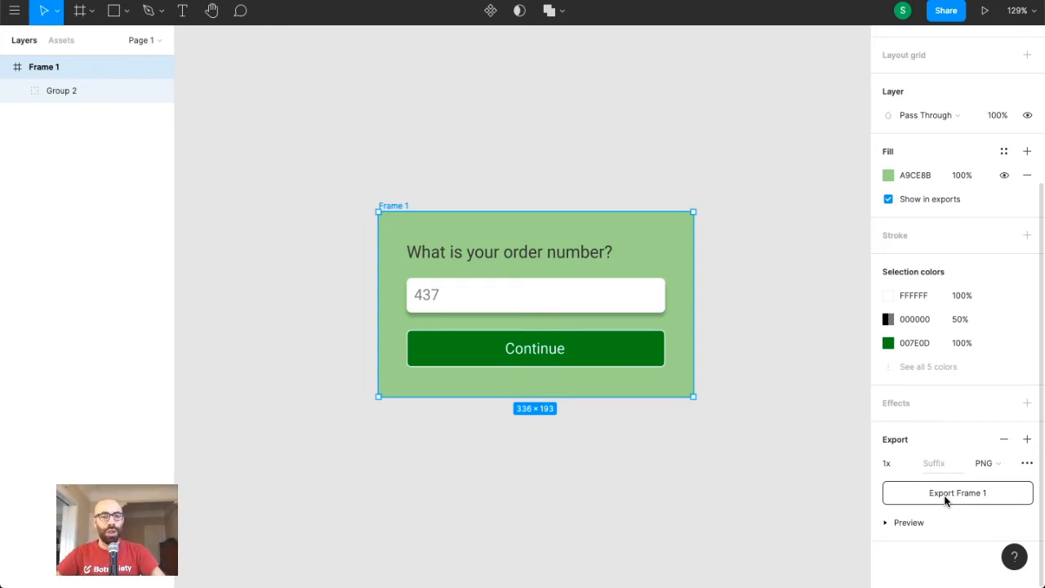
click(992, 462)
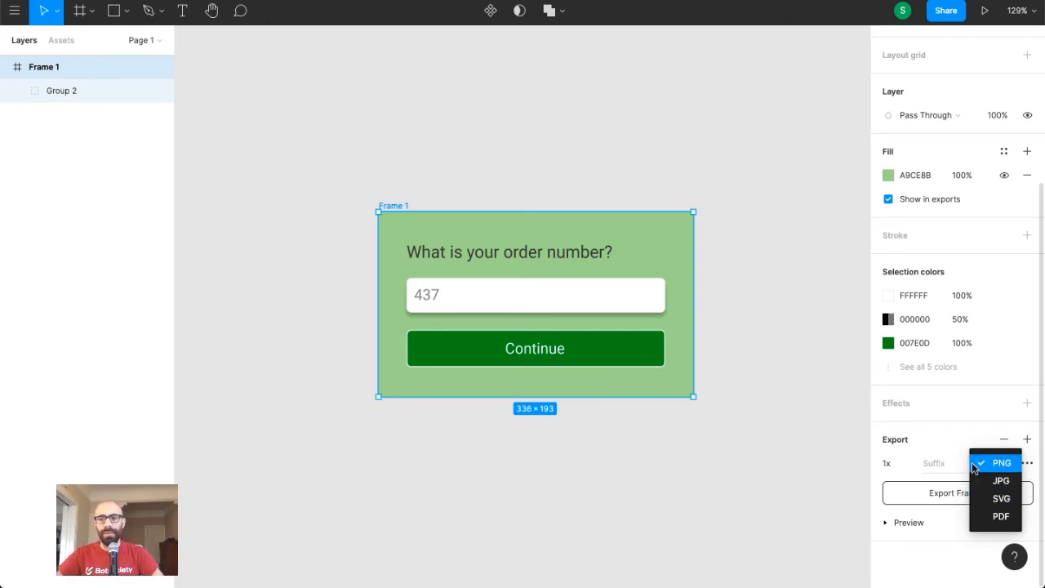
click(931, 479)
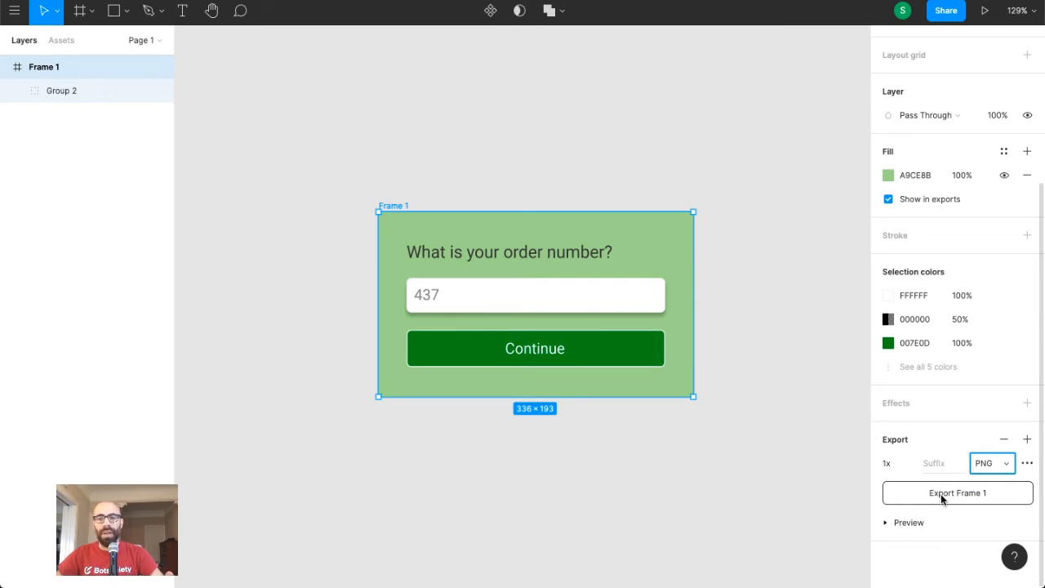
click(940, 495)
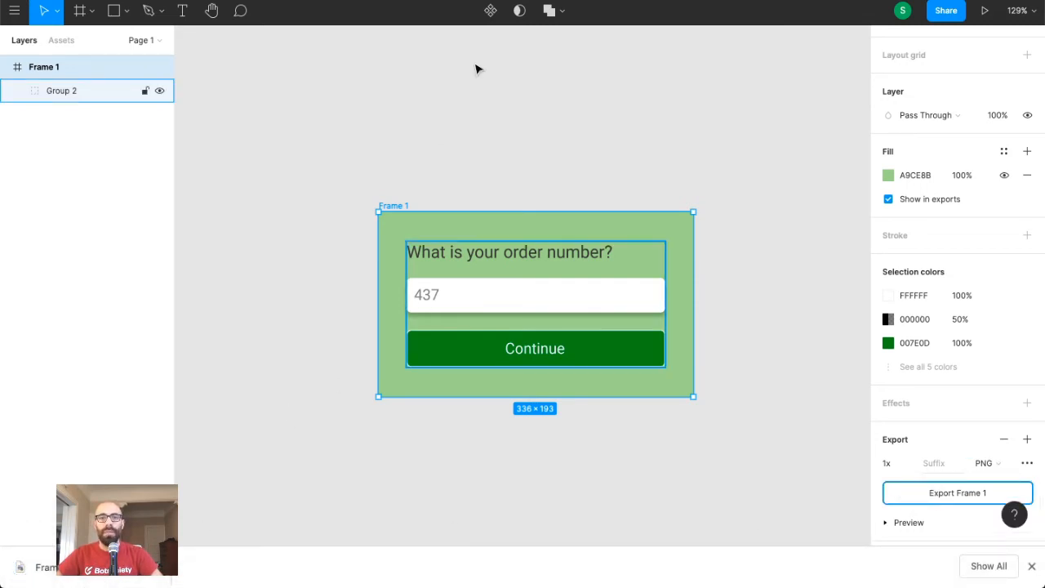
- Switch to Botsociety and set the new message after "Ok input it in the next screen" to the Webview type
key(ctrl+Tab)
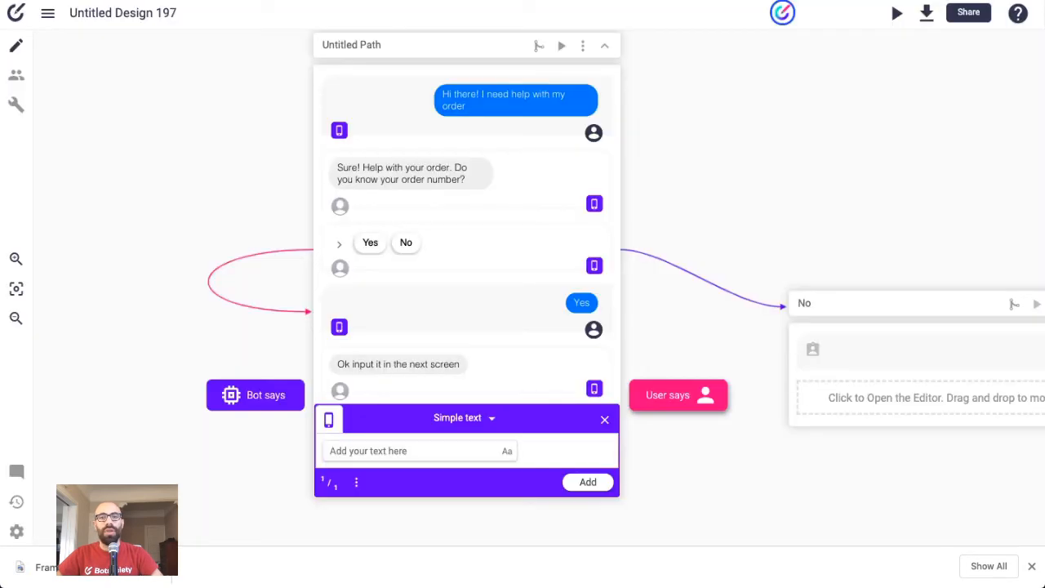
scroll(429, 437, down, 1)
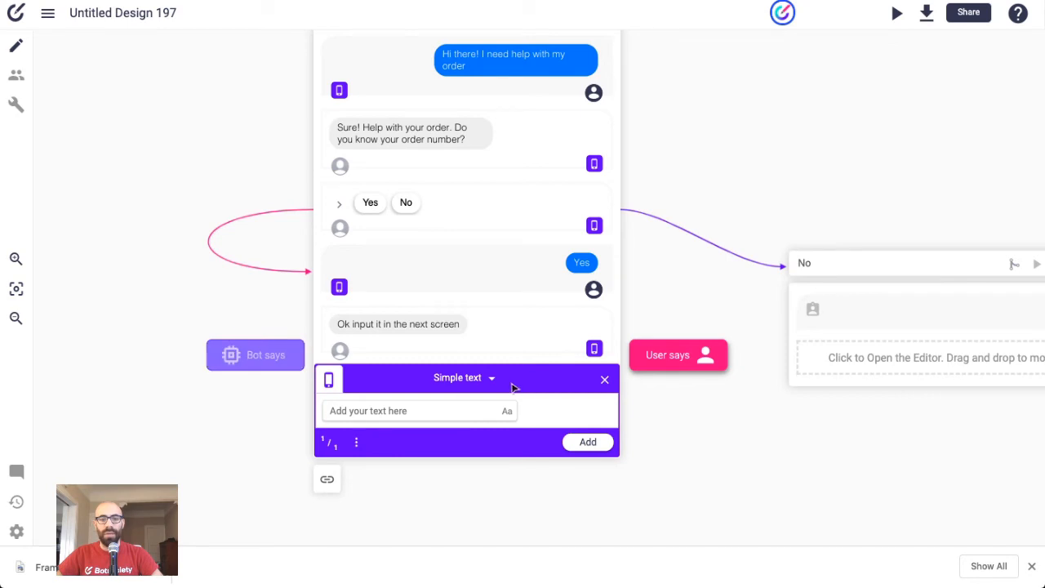
scroll(490, 384, down, 2)
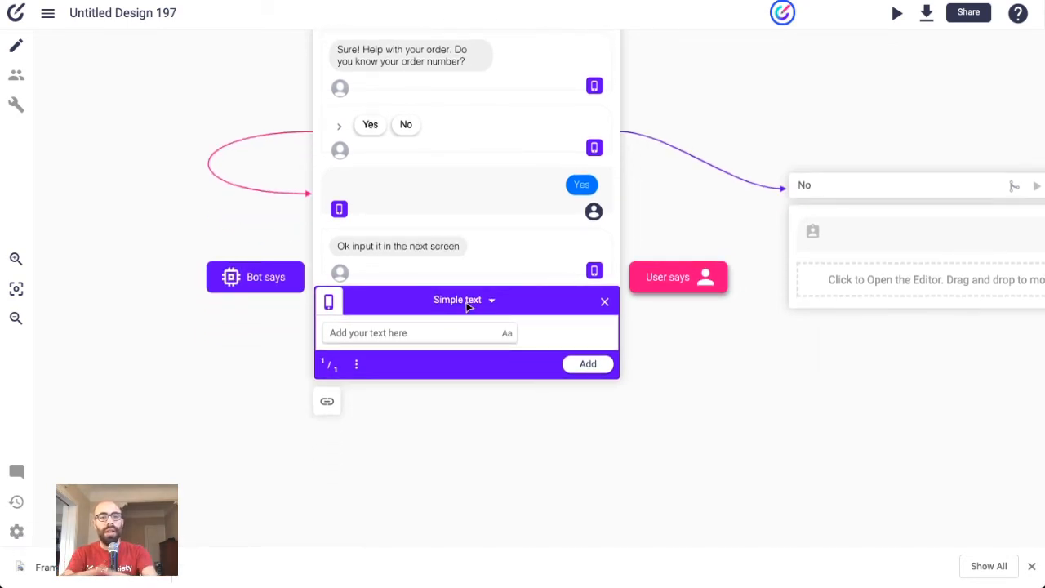
click(469, 305)
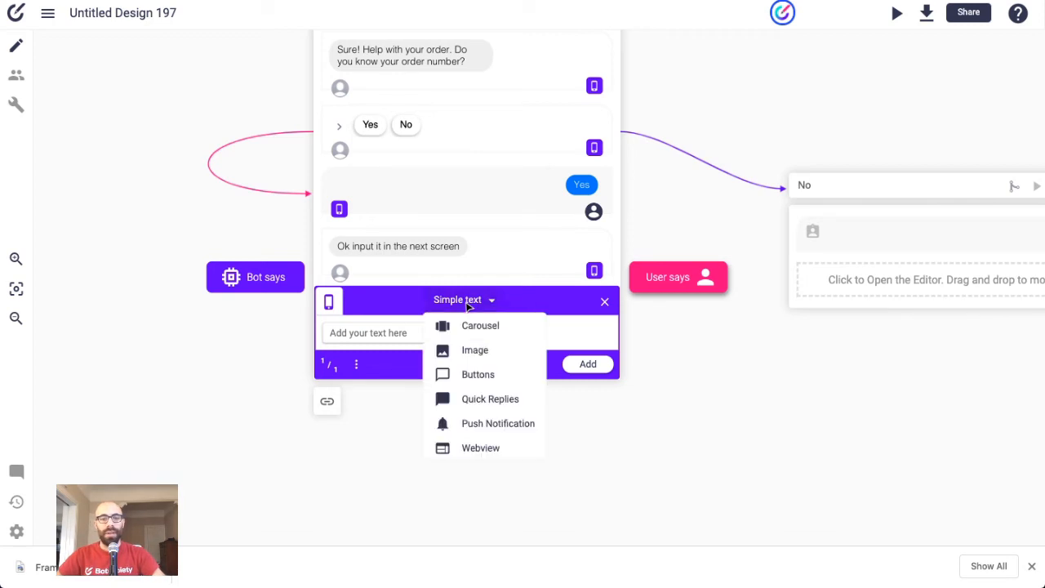
click(477, 450)
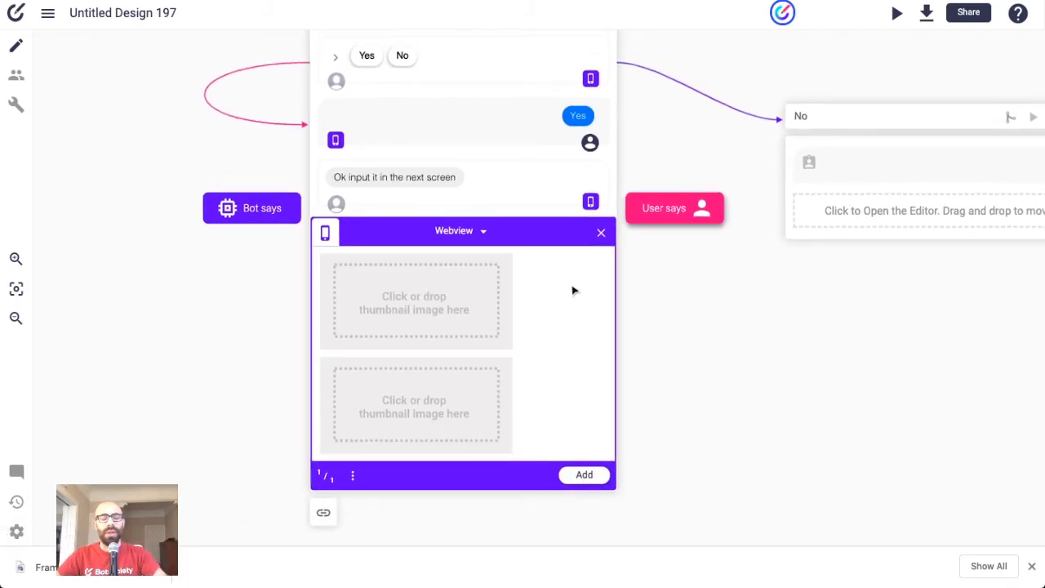
- Load "Frame 1 (19).png" from Downloads as the first webview image and add the webview message to the conversation
click(478, 310)
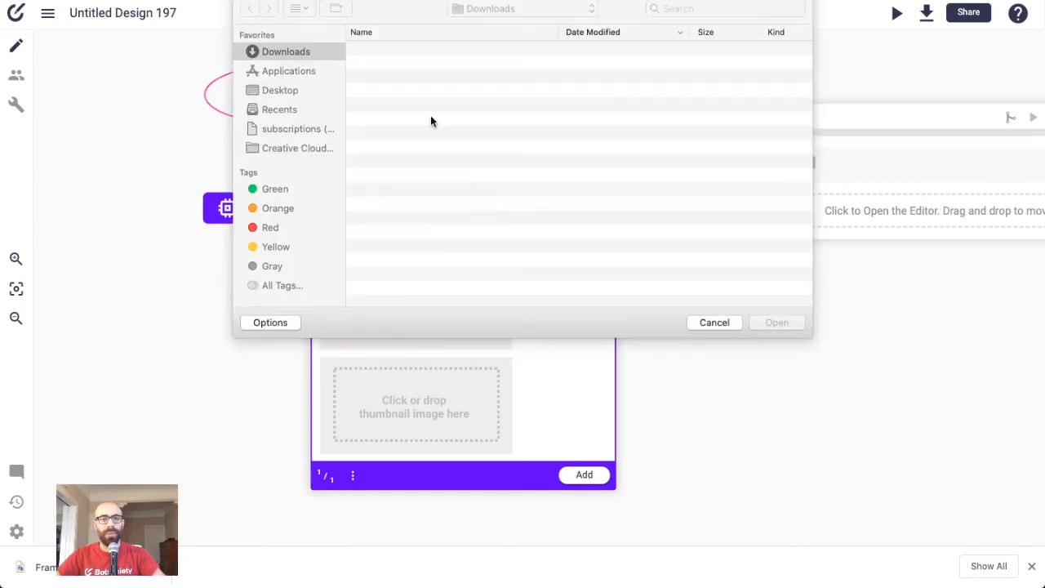
click(307, 49)
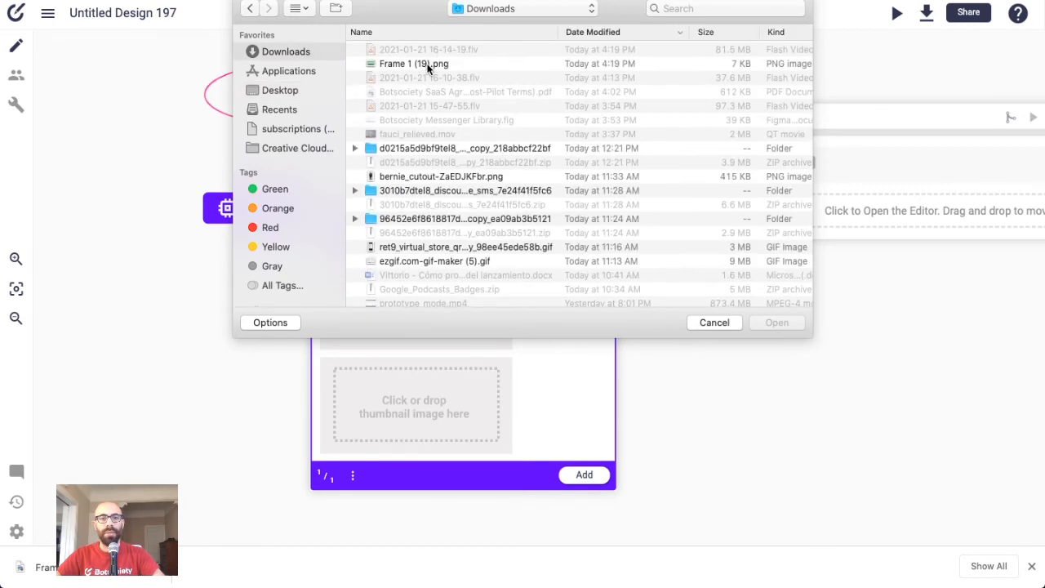
click(427, 65)
double_click(427, 66)
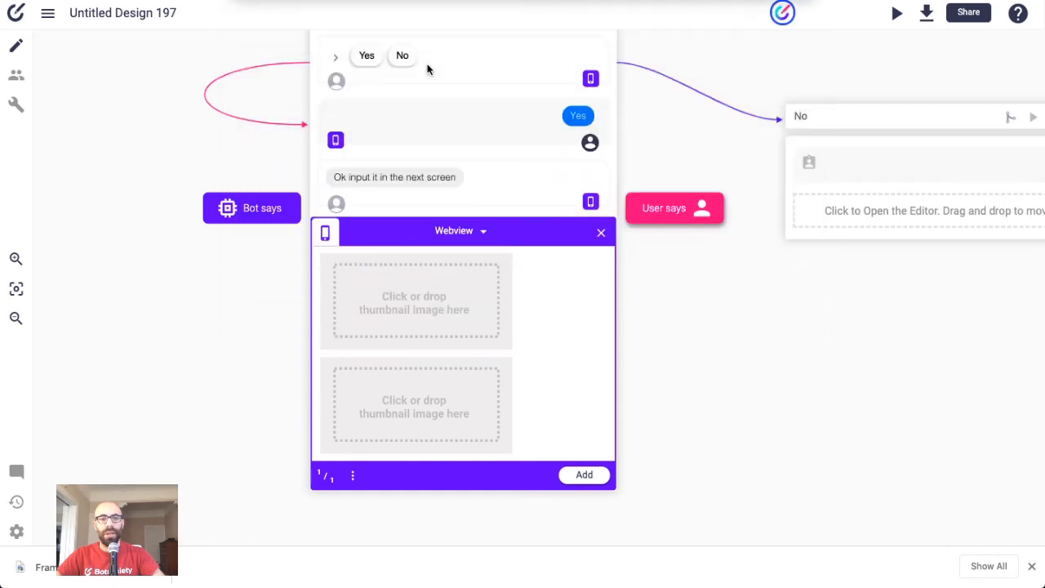
click(585, 476)
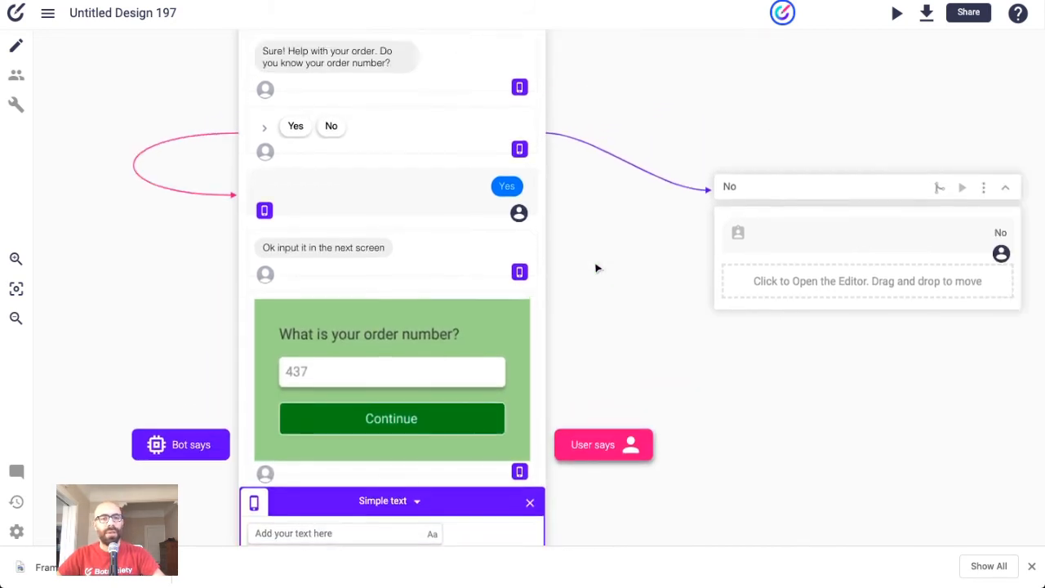
click(1034, 566)
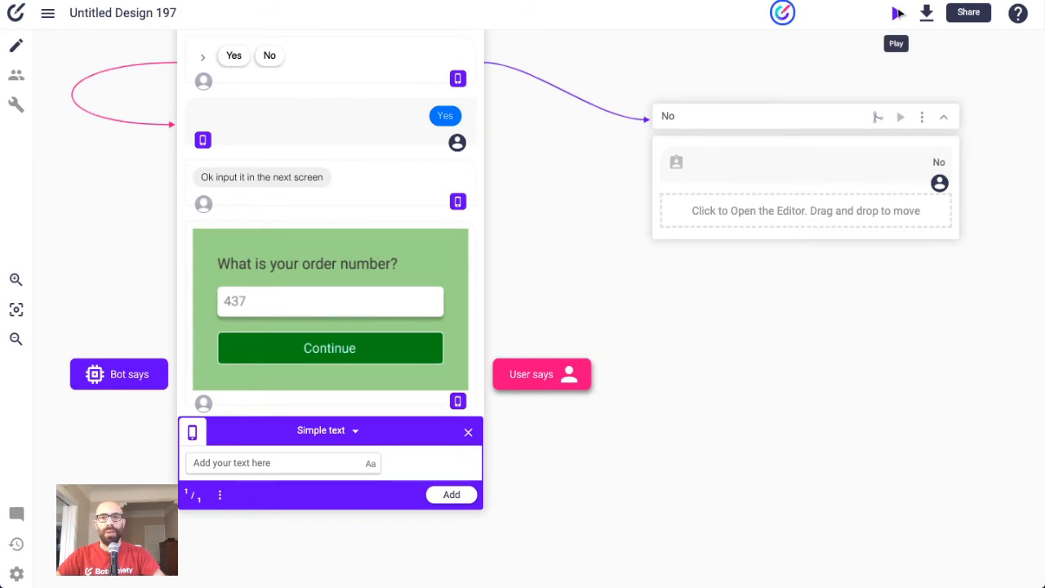
- Preview the conversation along the Yes path up to the webview message and stop the playback
click(898, 13)
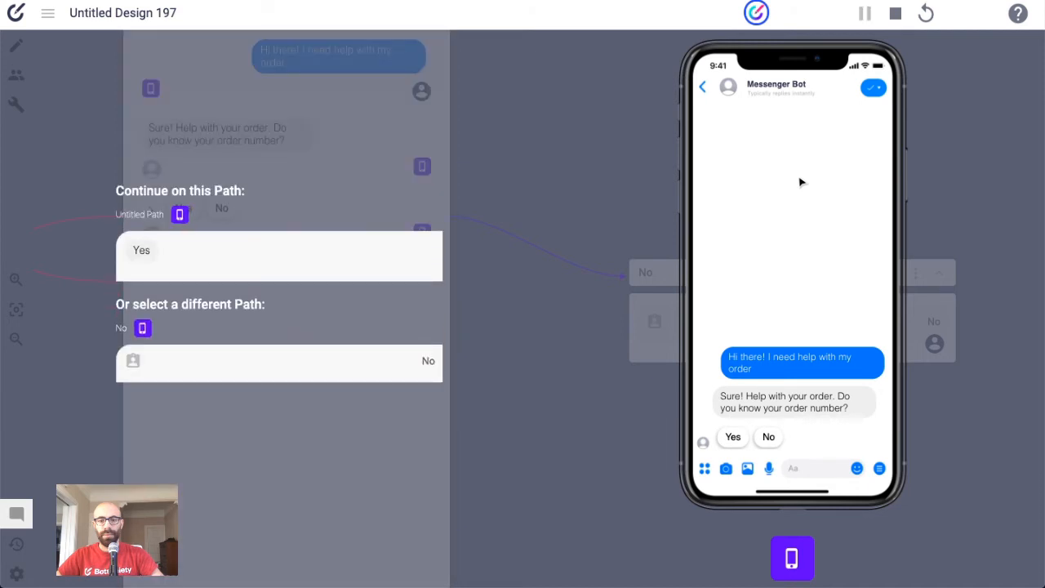
click(333, 261)
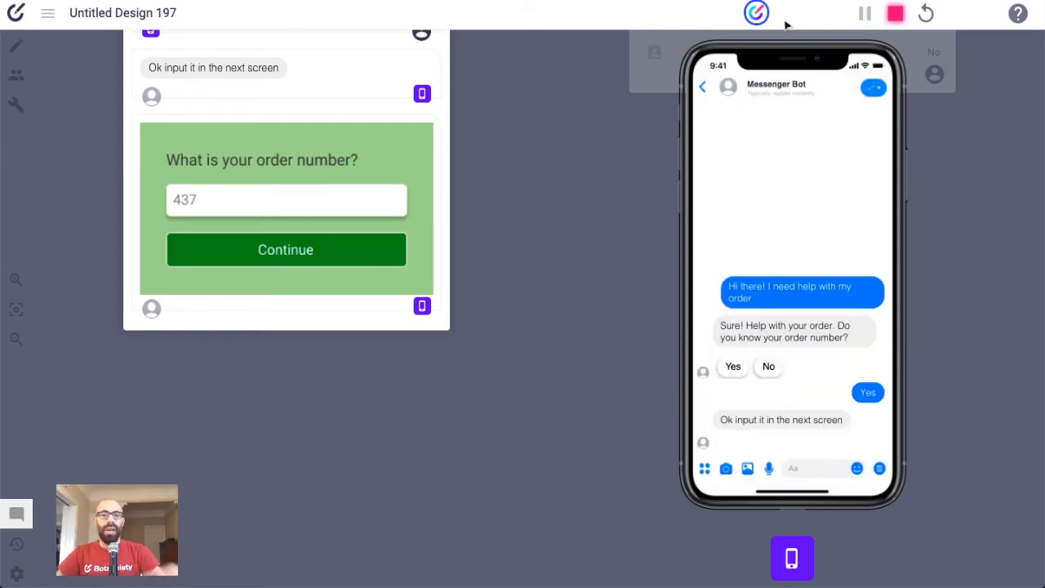
click(898, 15)
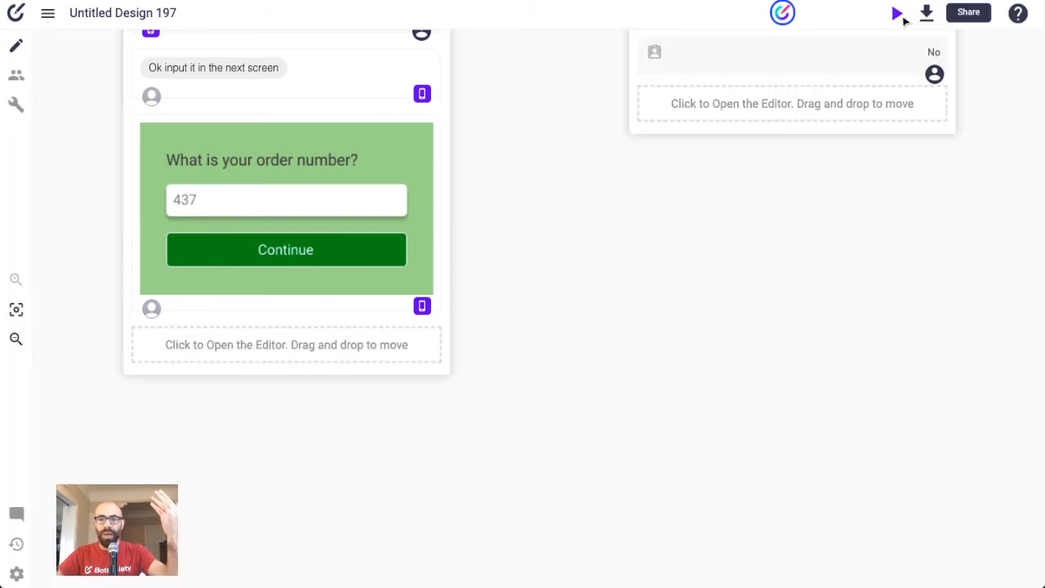
- Add a simple text message after the webview that acknowledges the order number and ends with "Let's see what happened there"
click(286, 351)
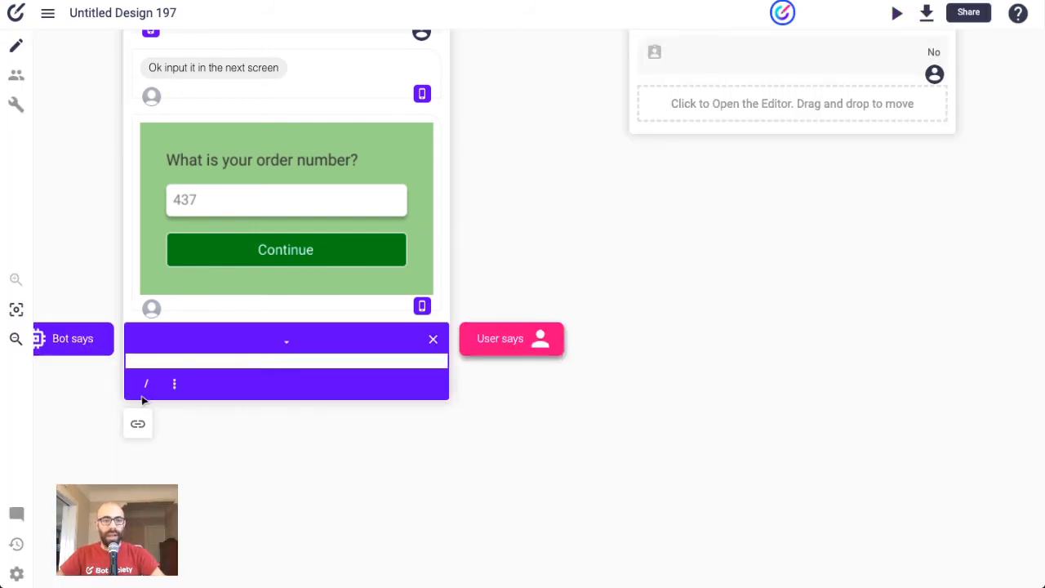
text(Ok)
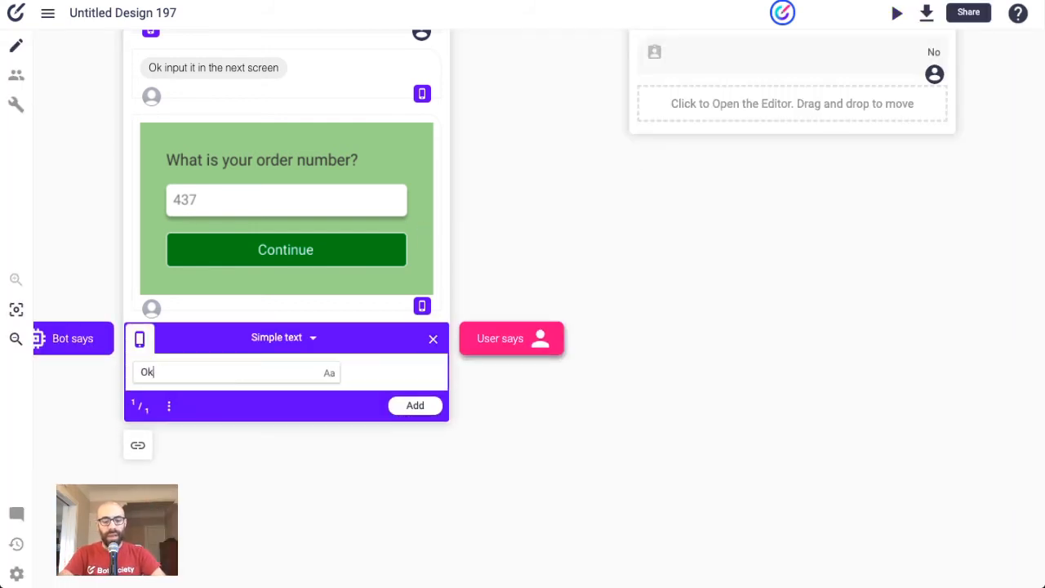
text( great! LEt's)
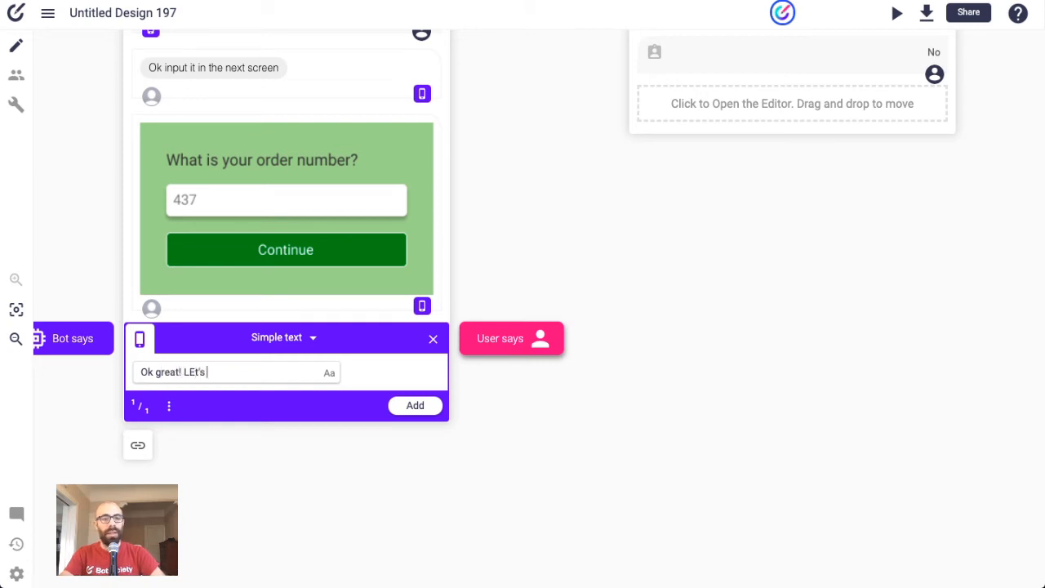
key(BackSpace)
key(BackSpace)
key(BackSpace)
text(et's)
key(BackSpace)
key(BackSpace)
key(BackSpace)
key(BackSpace)
key(BackSpace)
key(BackSpace)
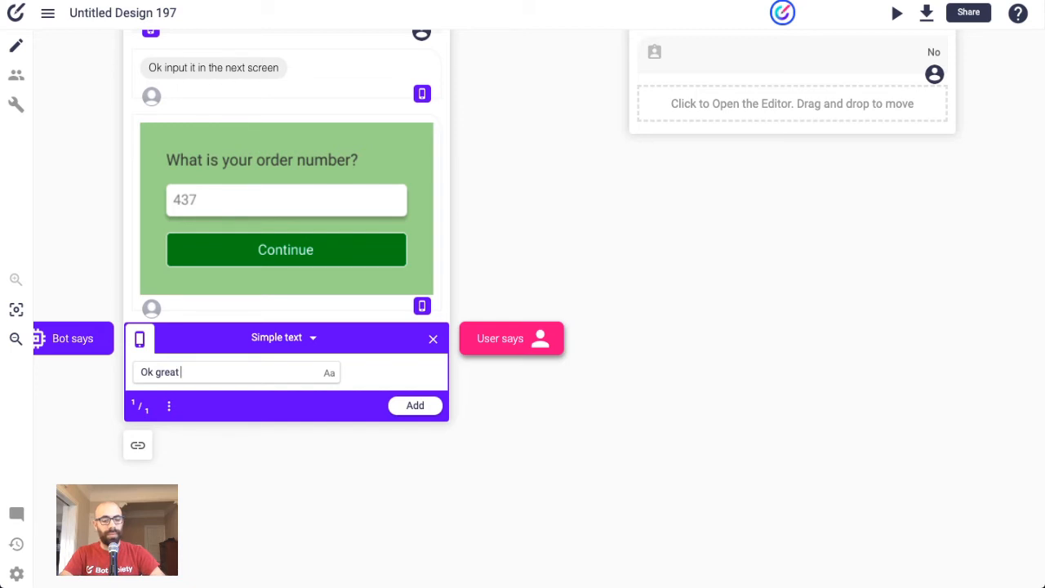
text(343)
text( ord)
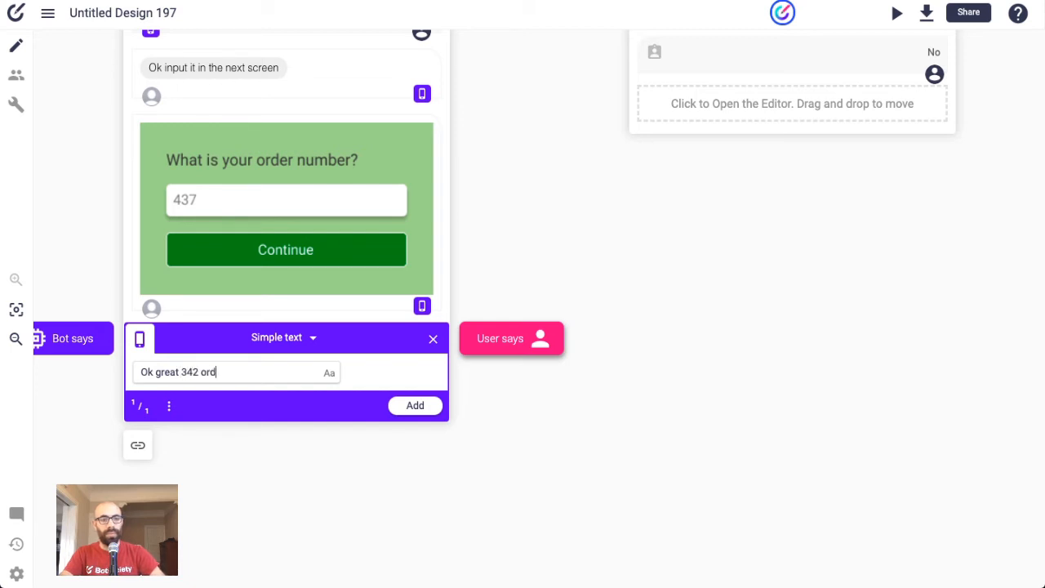
text(er number Let's)
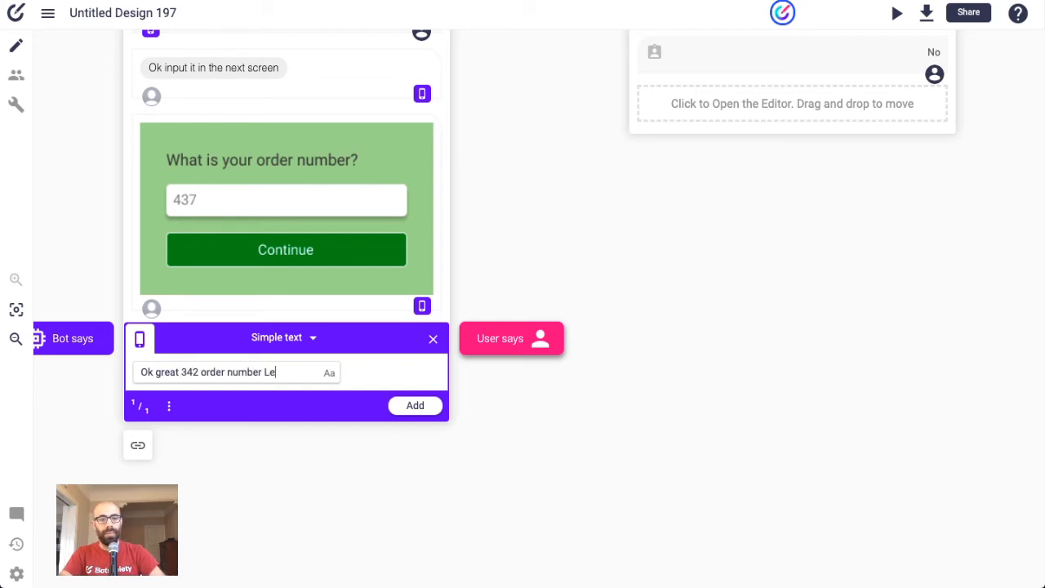
key(BackSpace)
key(BackSpace)
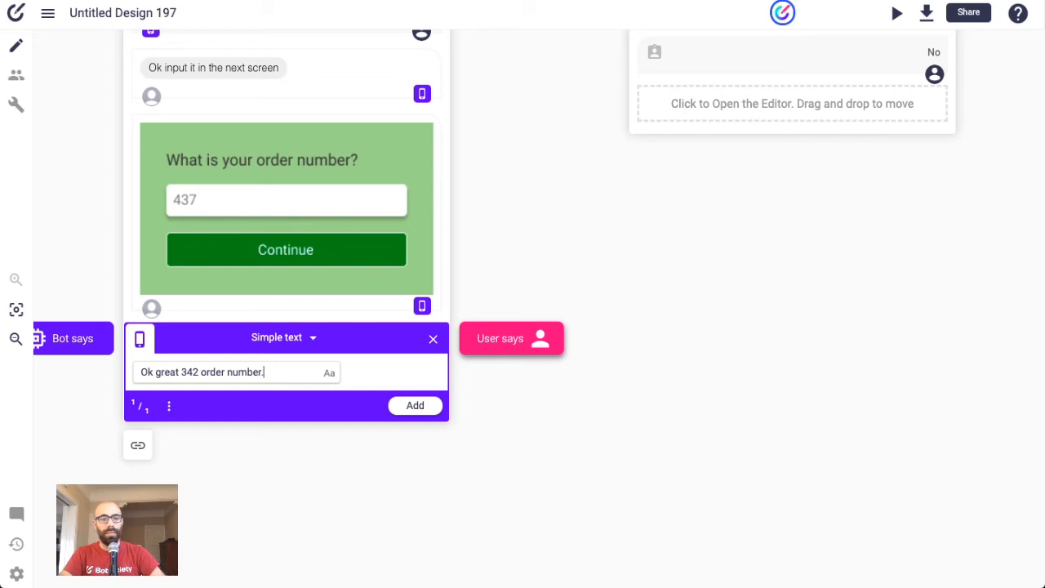
text(et's see what h)
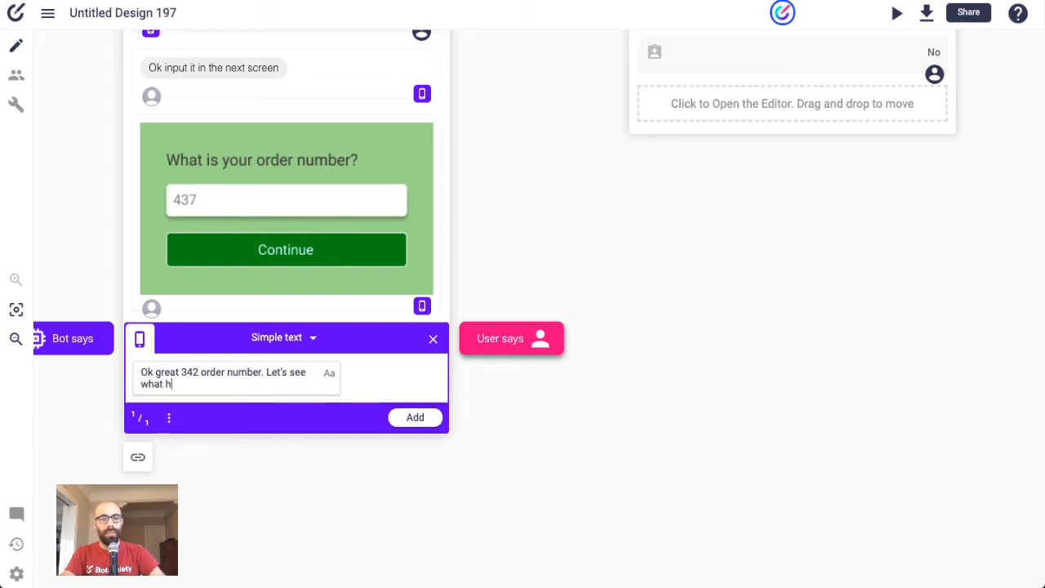
text(appened here)
key(Return)
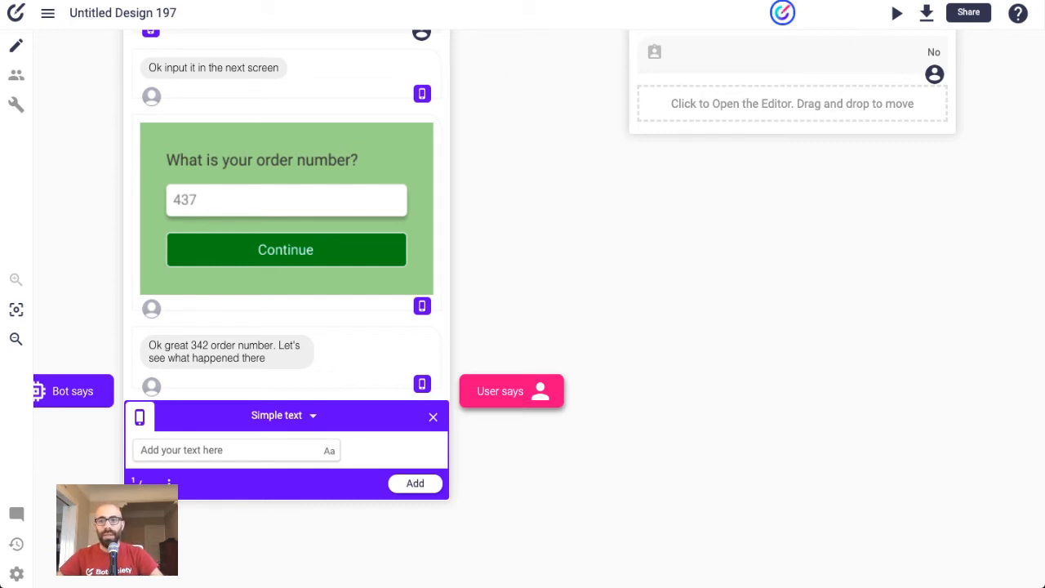
- Start a video download of the conversation for the phone device and dismiss the notice
click(929, 18)
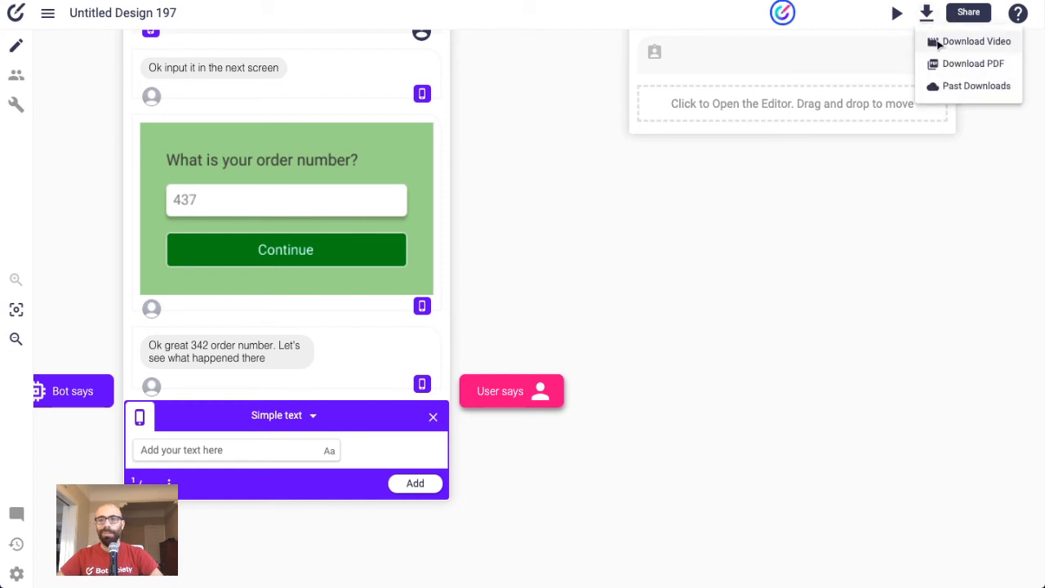
click(939, 42)
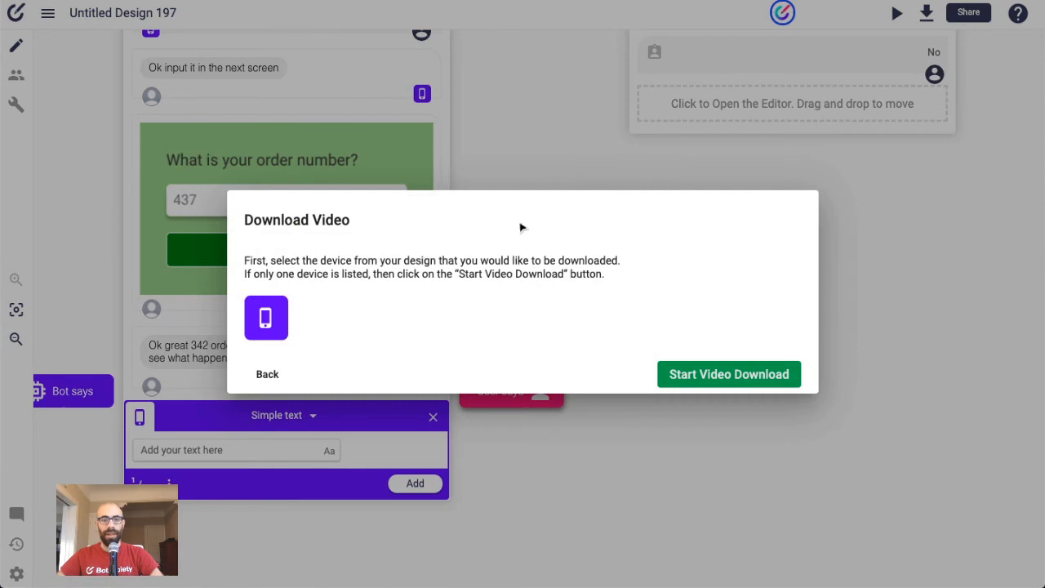
click(708, 384)
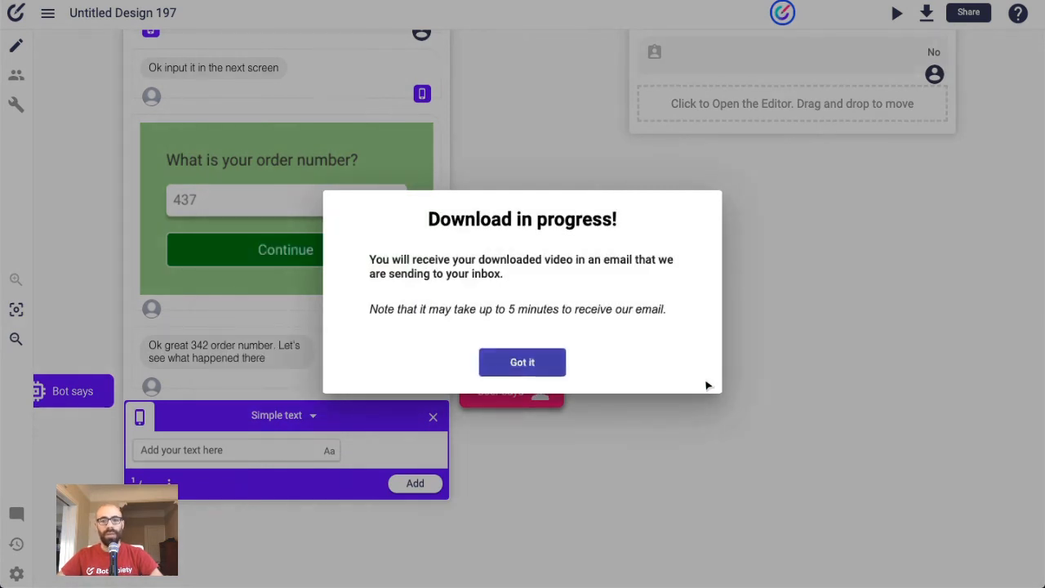
click(536, 373)
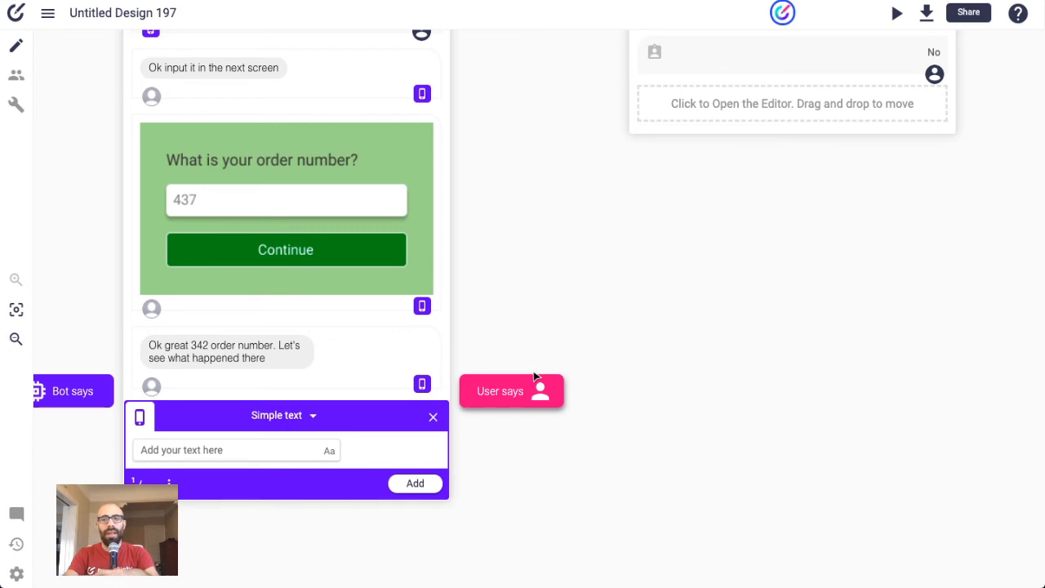
- Check the status of the video in the past downloads list and return to the design
click(931, 14)
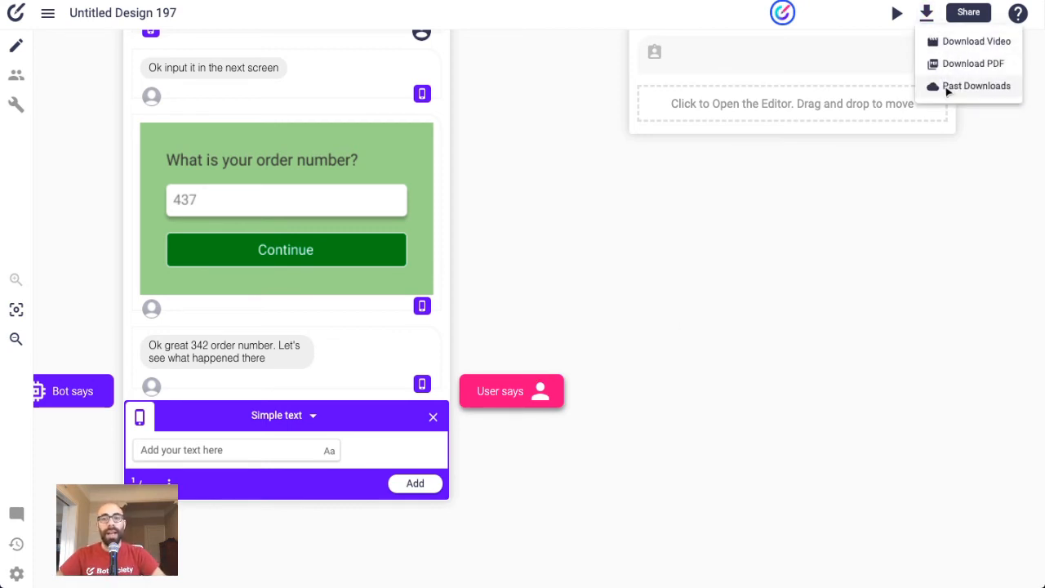
click(948, 87)
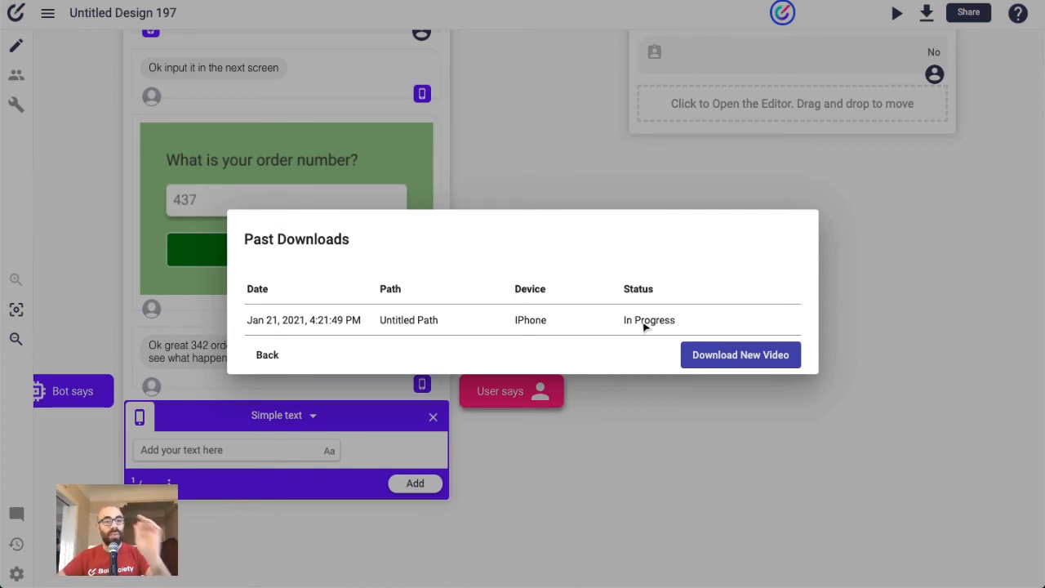
click(257, 357)
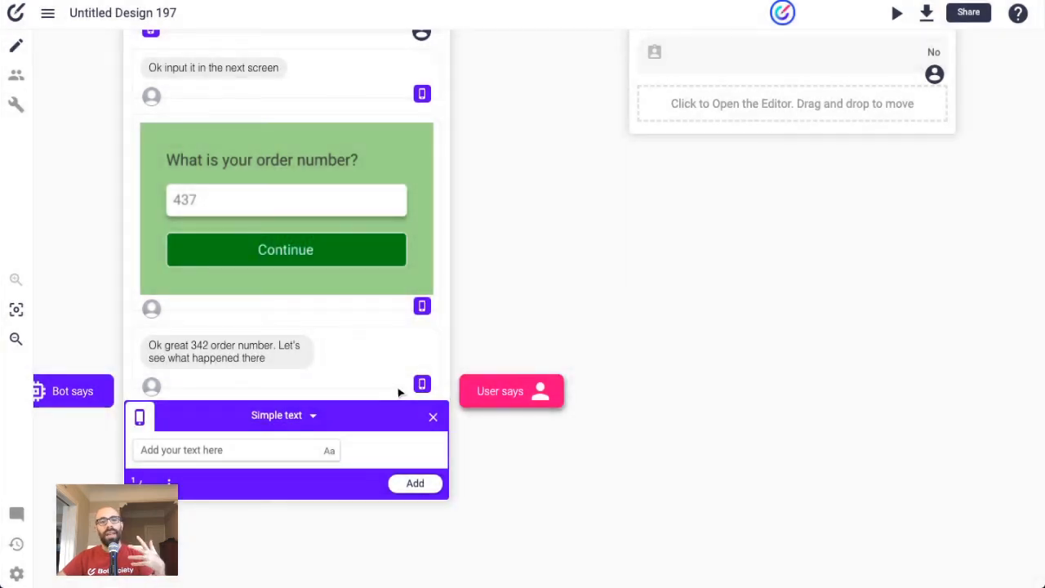
- Open the order-number webview message for editing, and duplicate its source frame beside the original in the Figma draft
click(388, 222)
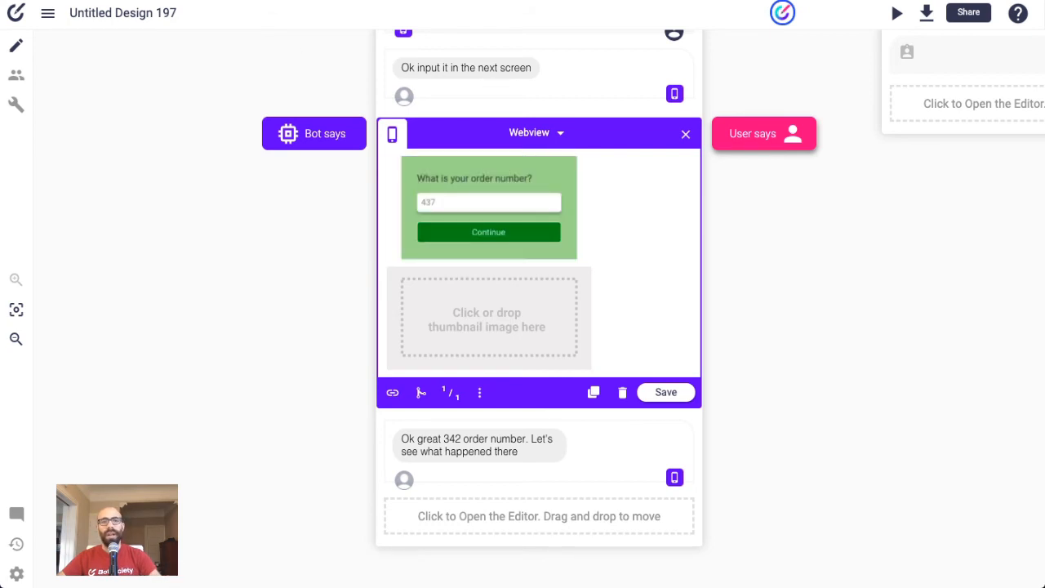
click(248, 2)
scroll(536, 212, down, 6)
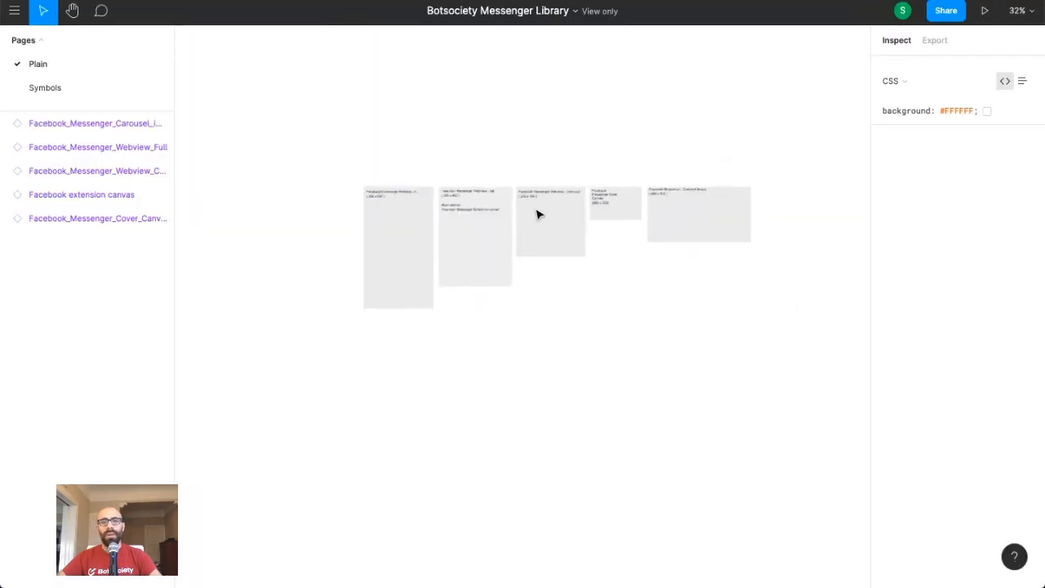
scroll(537, 212, up, 3)
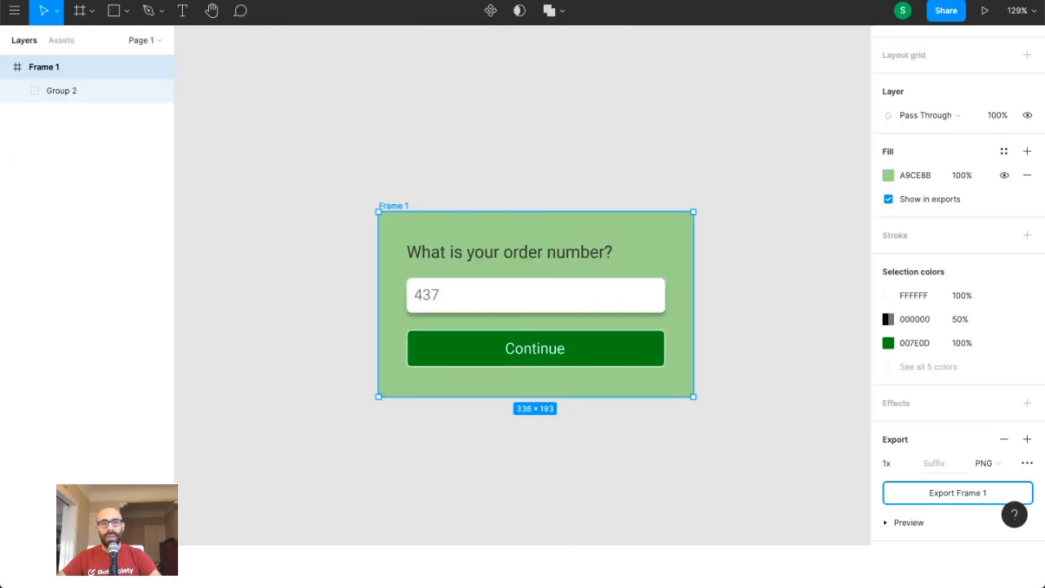
click(493, 139)
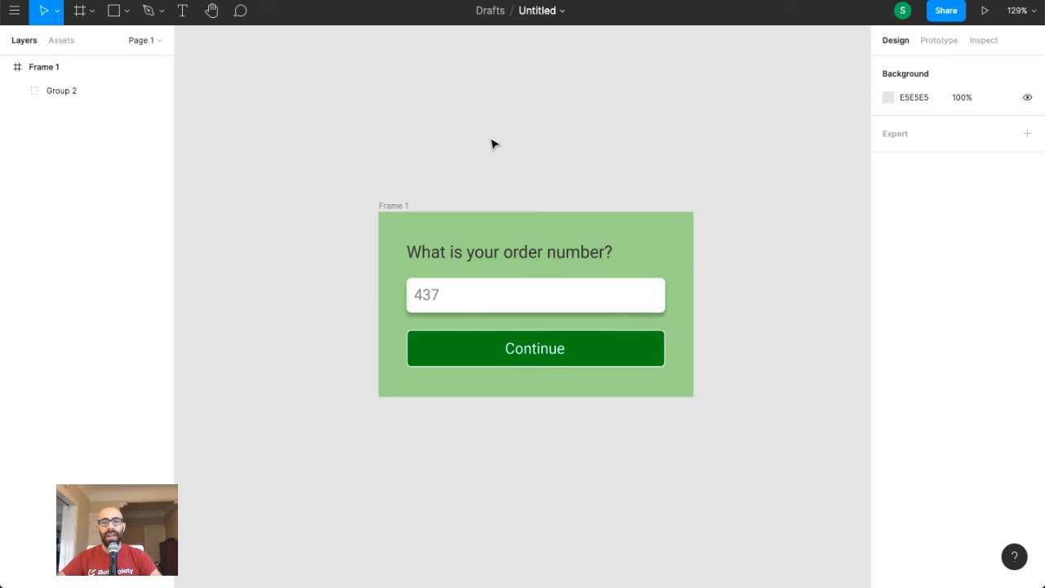
key(super+v)
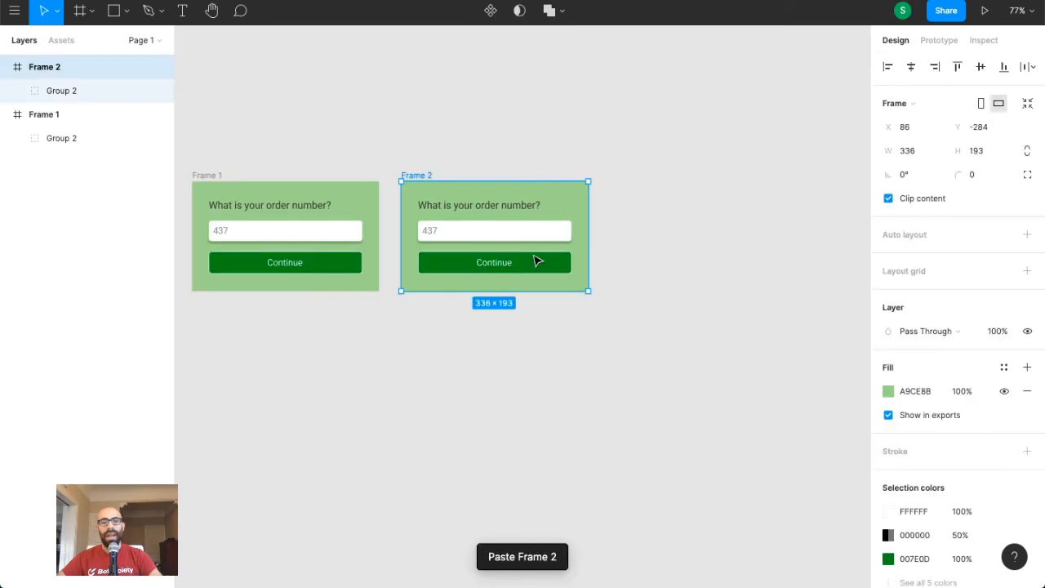
scroll(537, 261, up, 5)
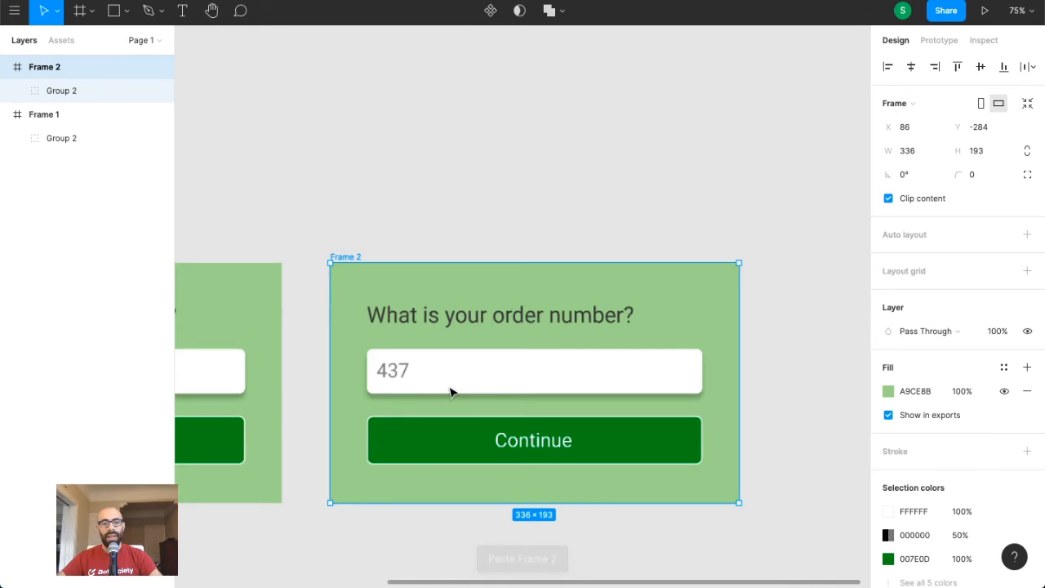
- Replace the placeholder number in the duplicated frame's white input field with a sample order number
scroll(450, 393, up, 3)
click(382, 372)
double_click(382, 372)
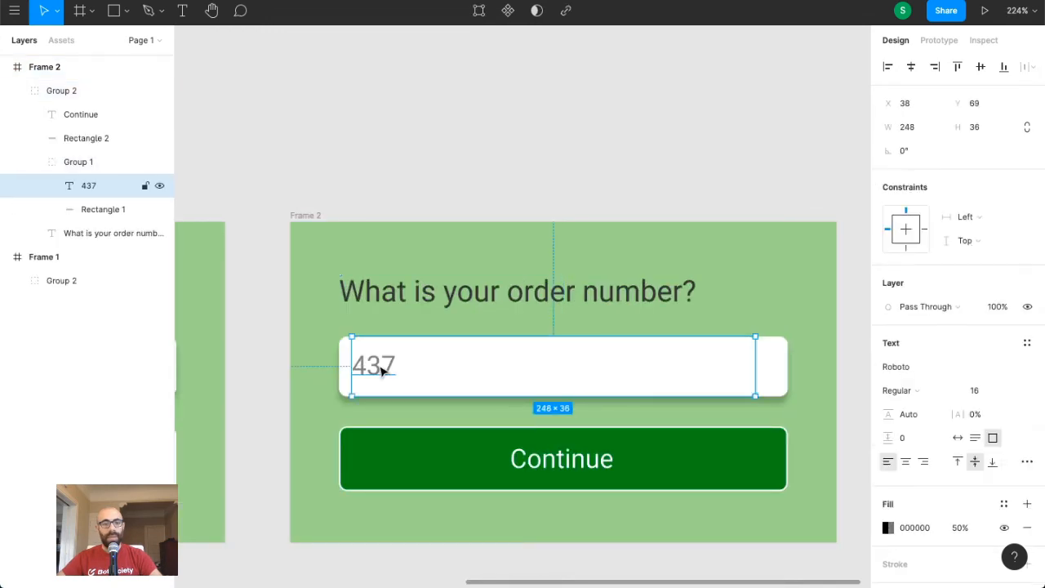
double_click(378, 365)
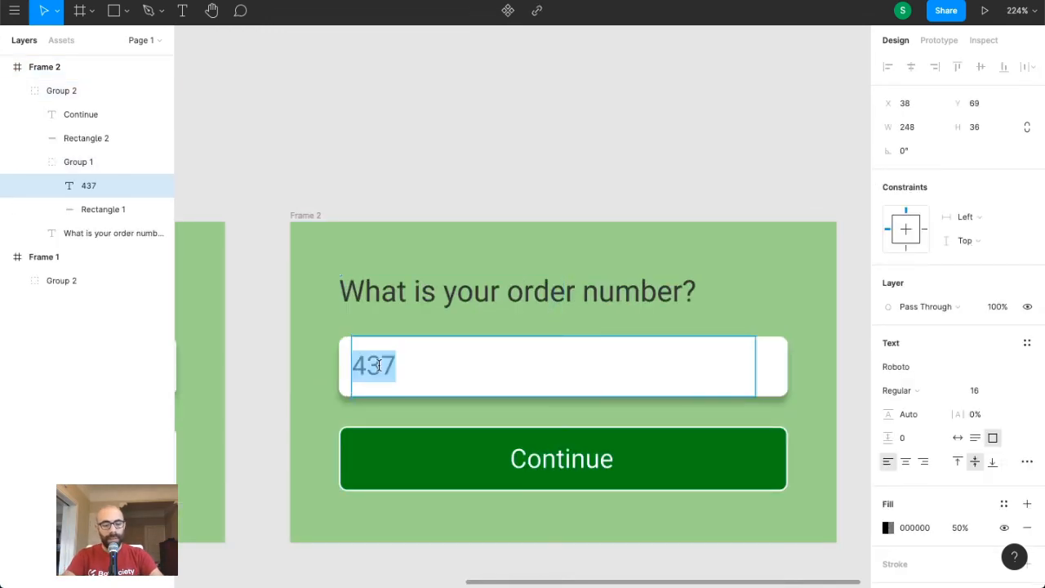
text(8547)
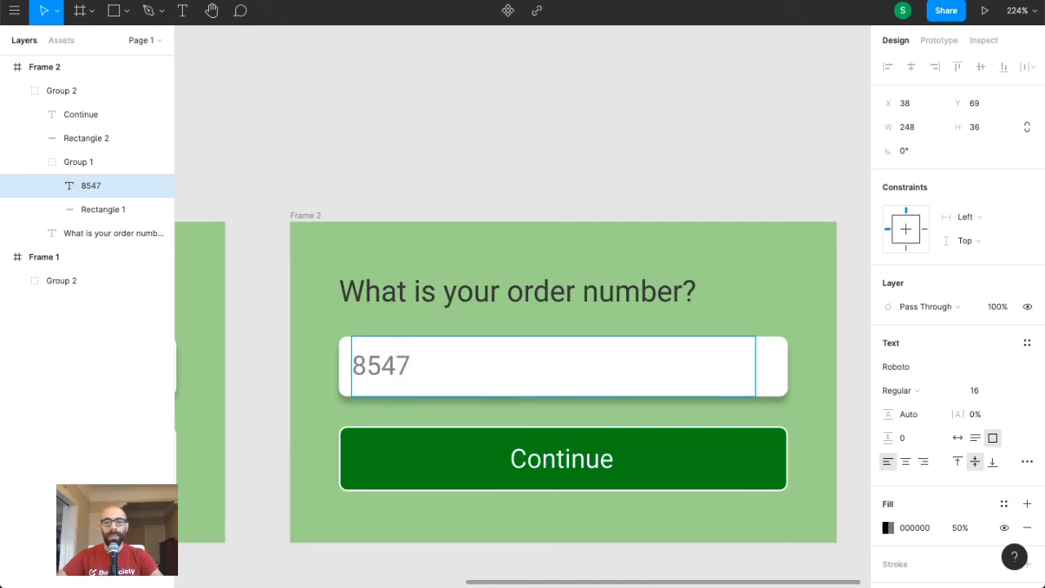
click(962, 527)
text(1)
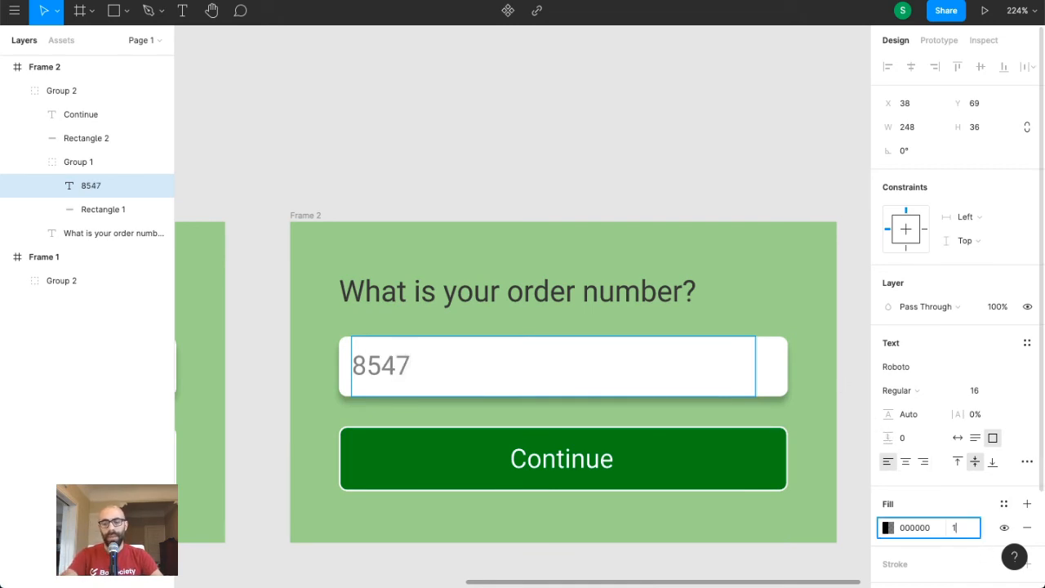
text(00)
key(Return)
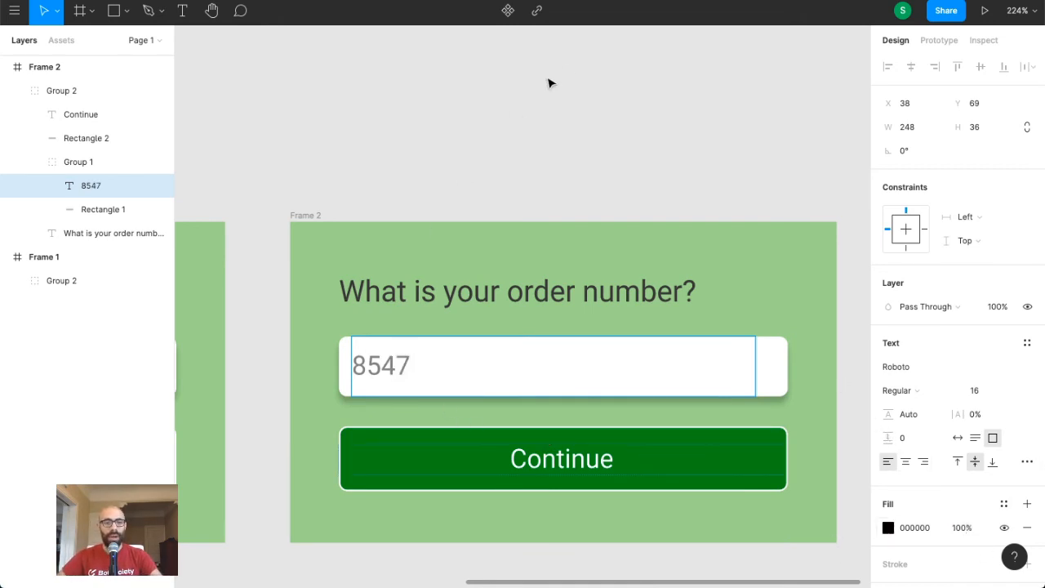
- Set the fill opacity of the order-number text in the duplicated frame to 100%
key(Escape)
click(954, 529)
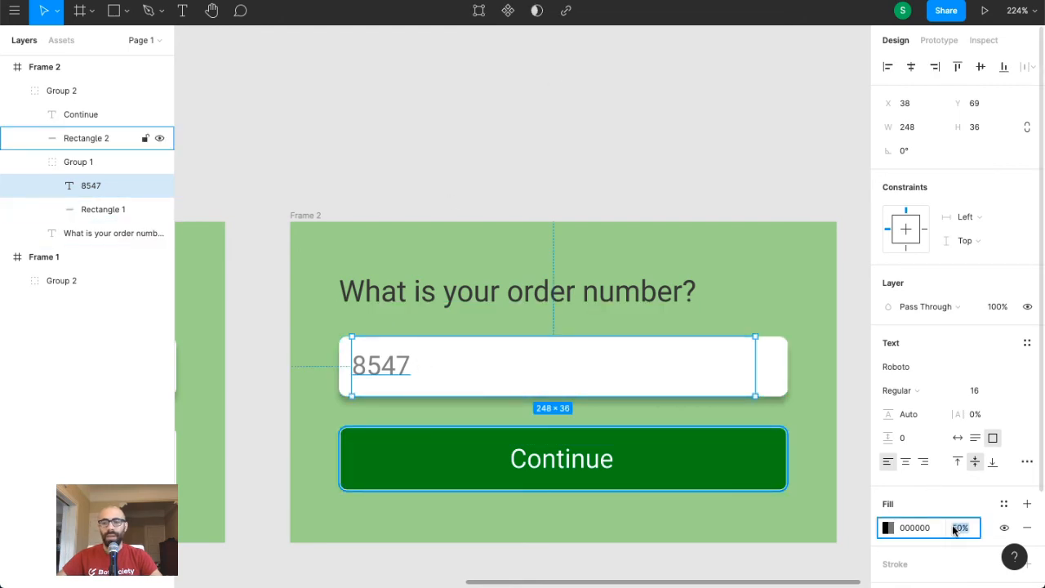
text(100)
key(Return)
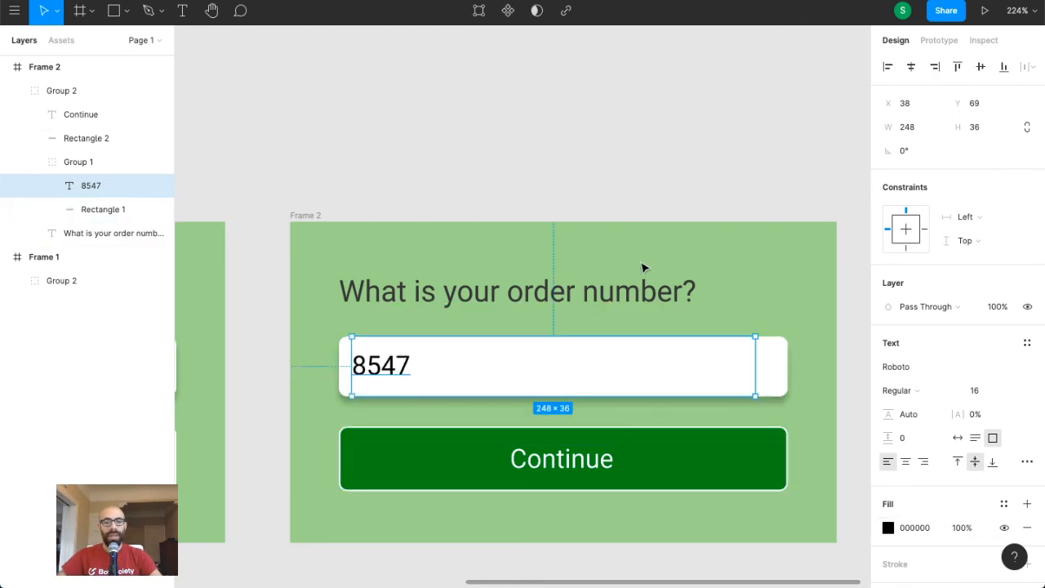
- Change the fill of the Continue button's rectangle in the duplicated frame to the brighter green 03CE18
scroll(626, 245, down, 3)
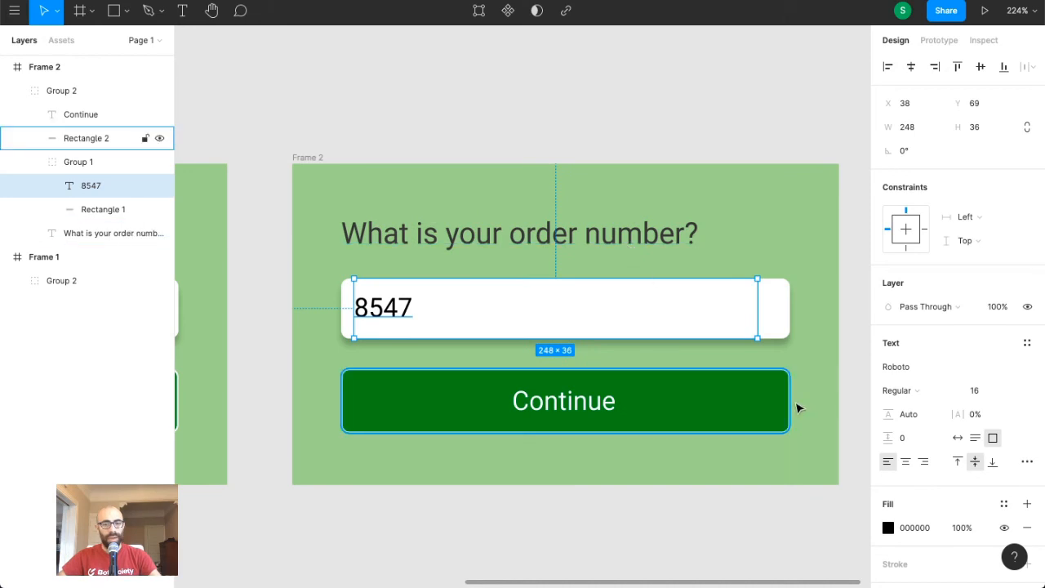
click(689, 398)
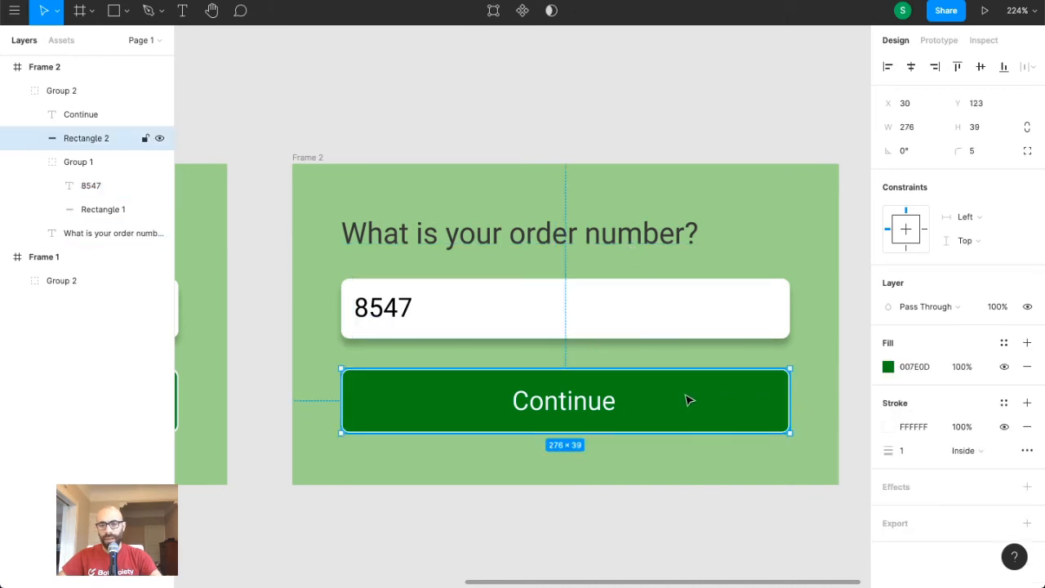
click(889, 367)
click(867, 245)
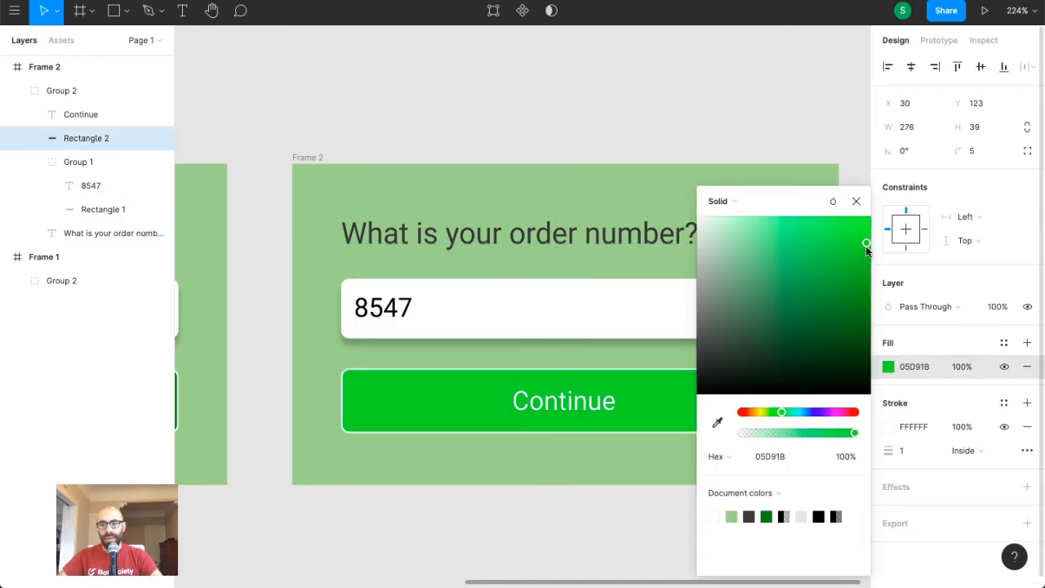
click(867, 250)
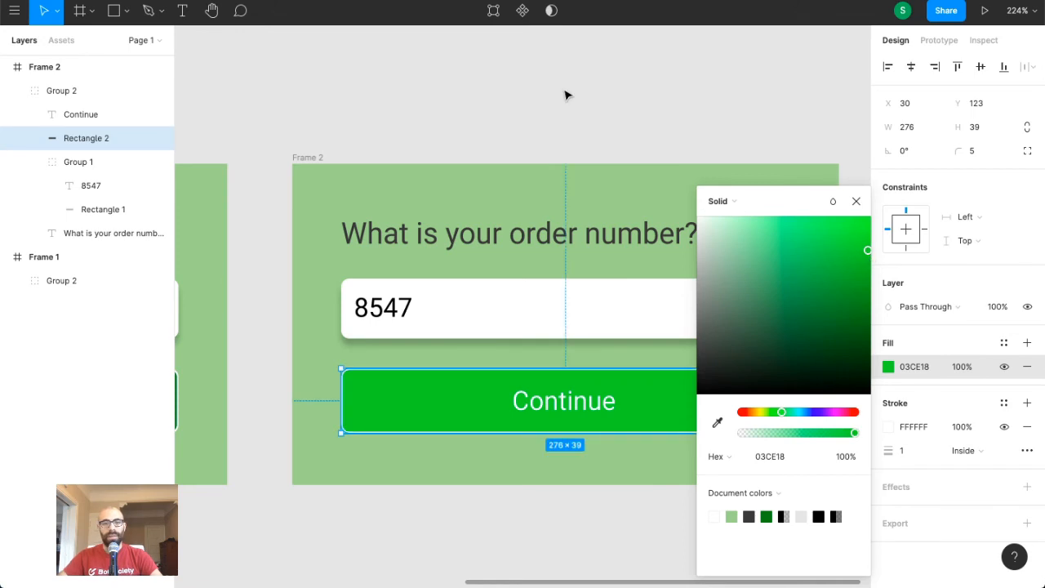
click(565, 96)
- Add a drop shadow to the Continue button's rectangle and sample its colour, 03CE18, from the button fill
double_click(730, 403)
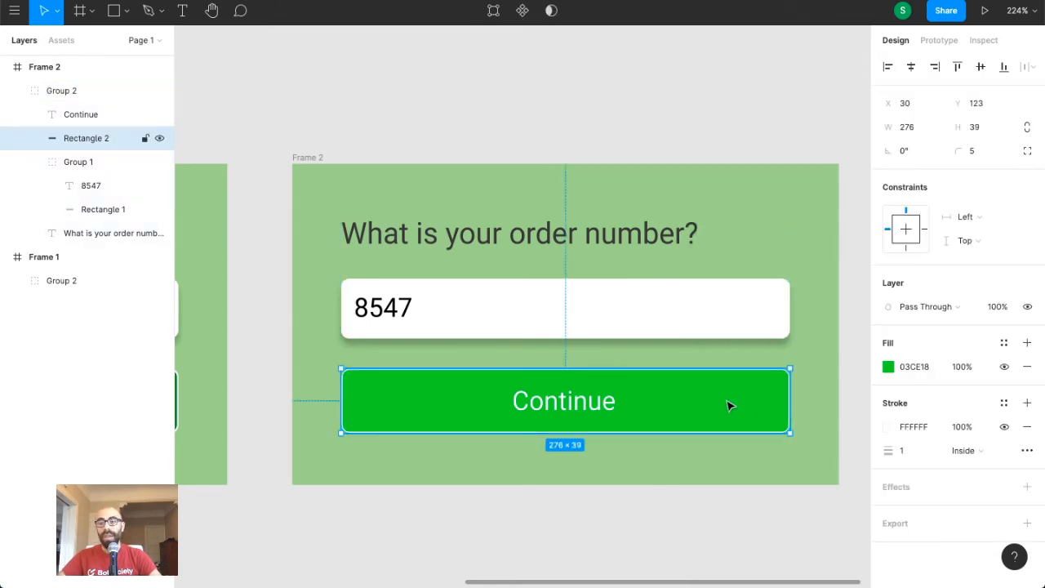
scroll(940, 462, down, 1)
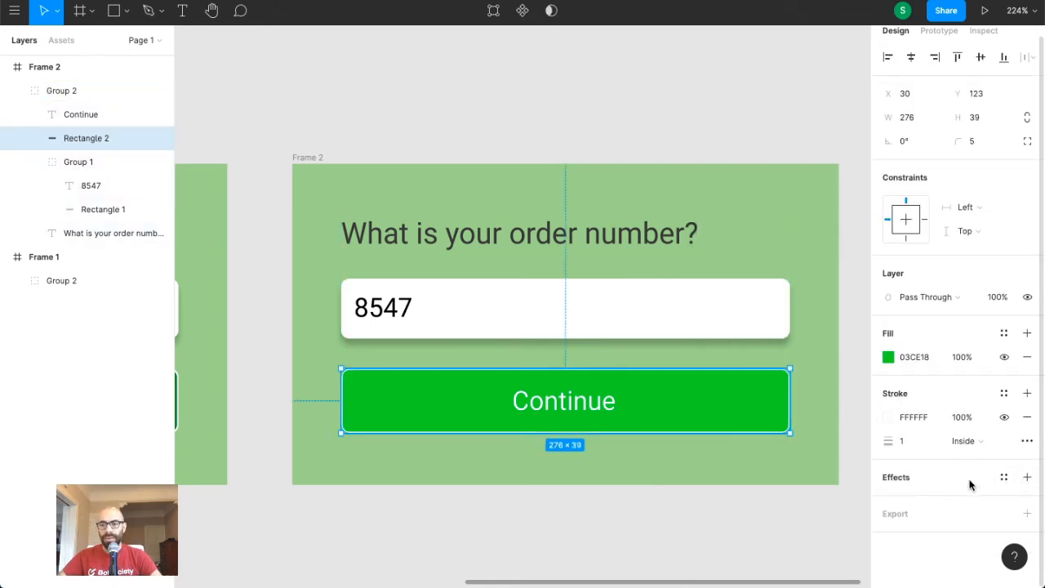
click(1028, 477)
click(887, 502)
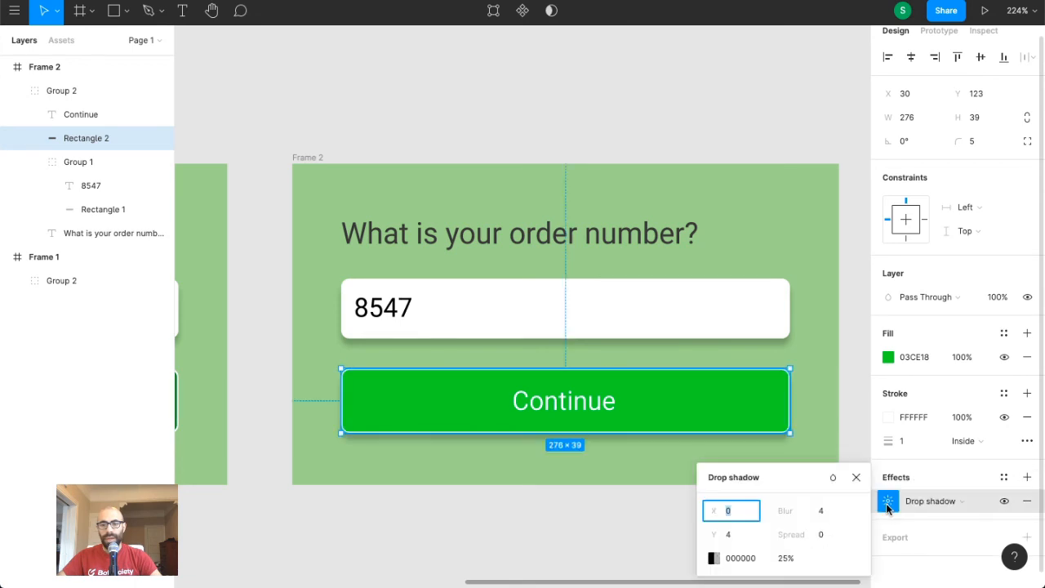
click(714, 557)
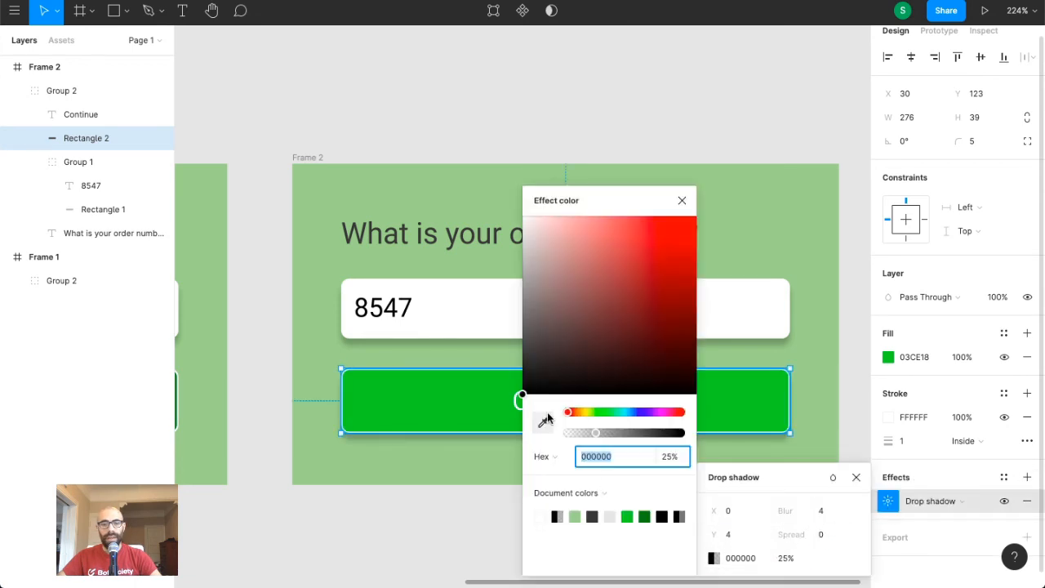
click(544, 421)
click(473, 413)
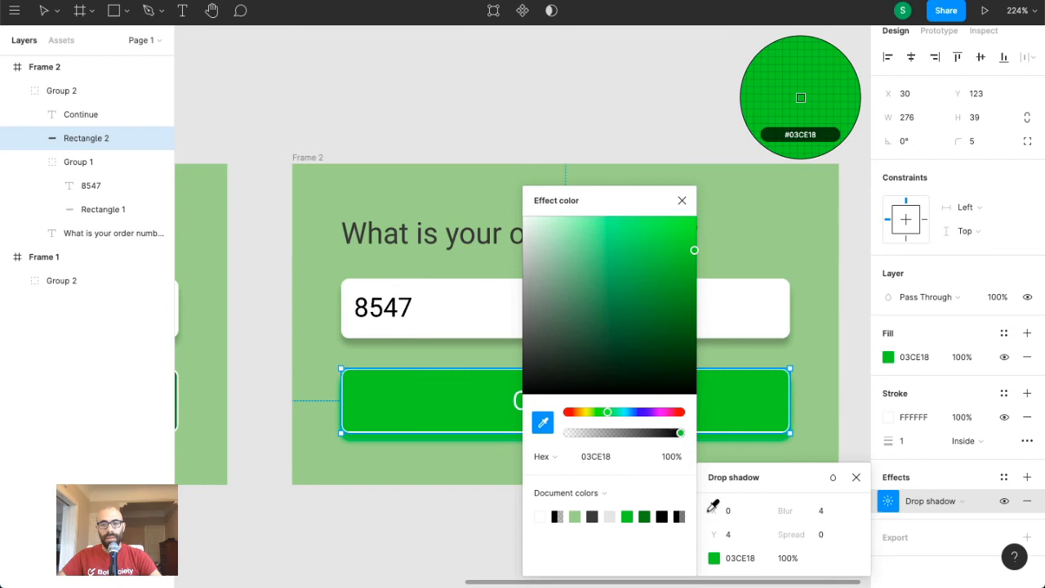
- Turn the button's drop shadow into a glow with a Y offset of 0 and a blur of 20
click(744, 536)
text(0)
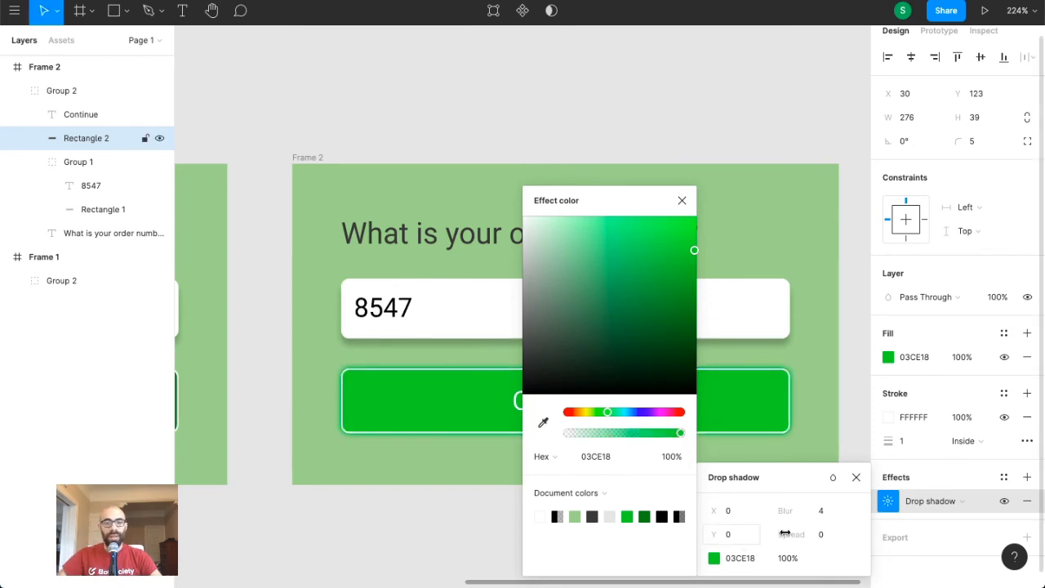
click(824, 512)
text(20)
key(Return)
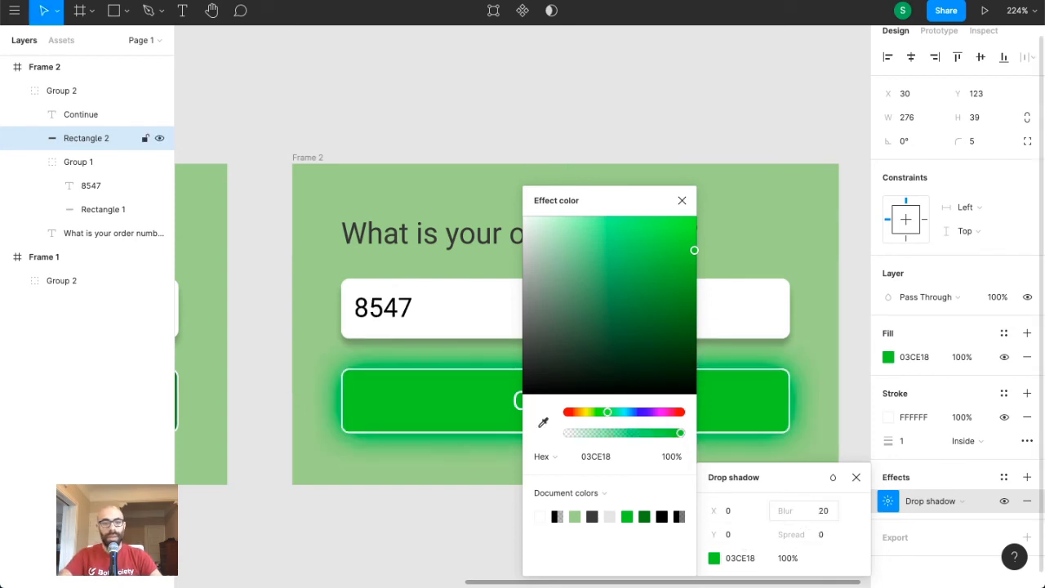
click(786, 90)
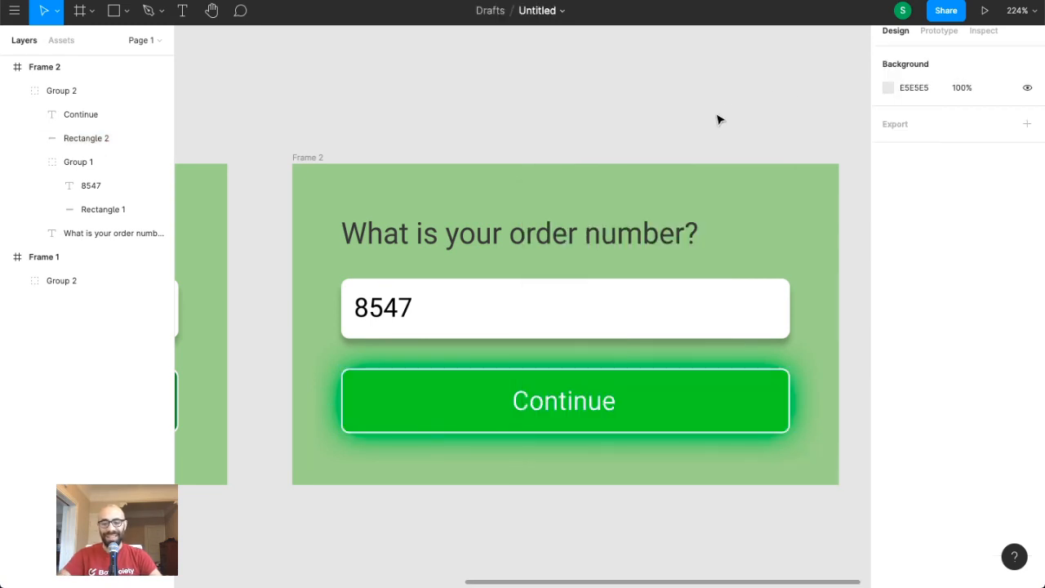
- Export Frame 2 as a PNG at 1x
key(shift+0)
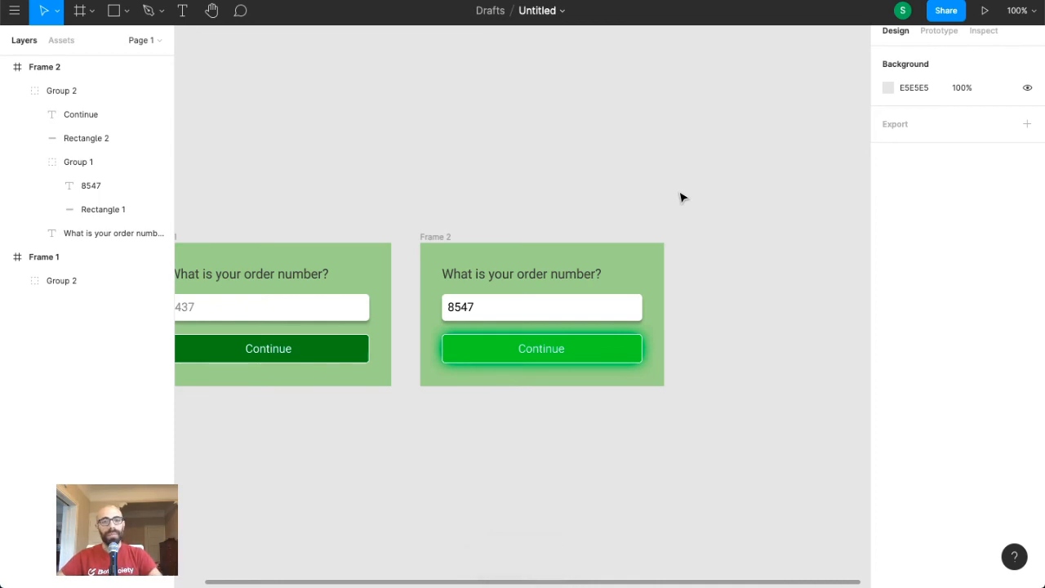
click(449, 237)
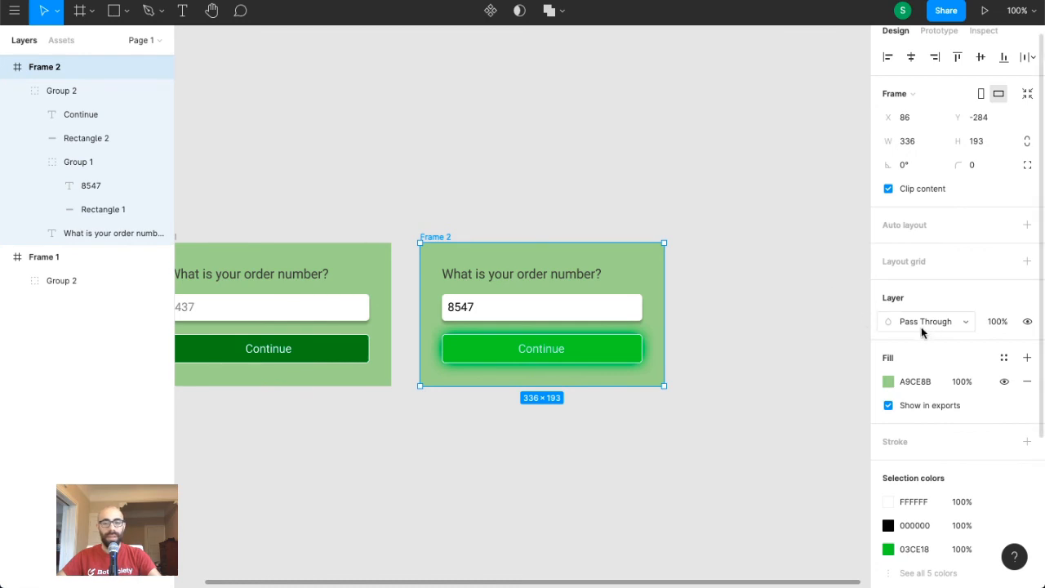
scroll(901, 343, down, 5)
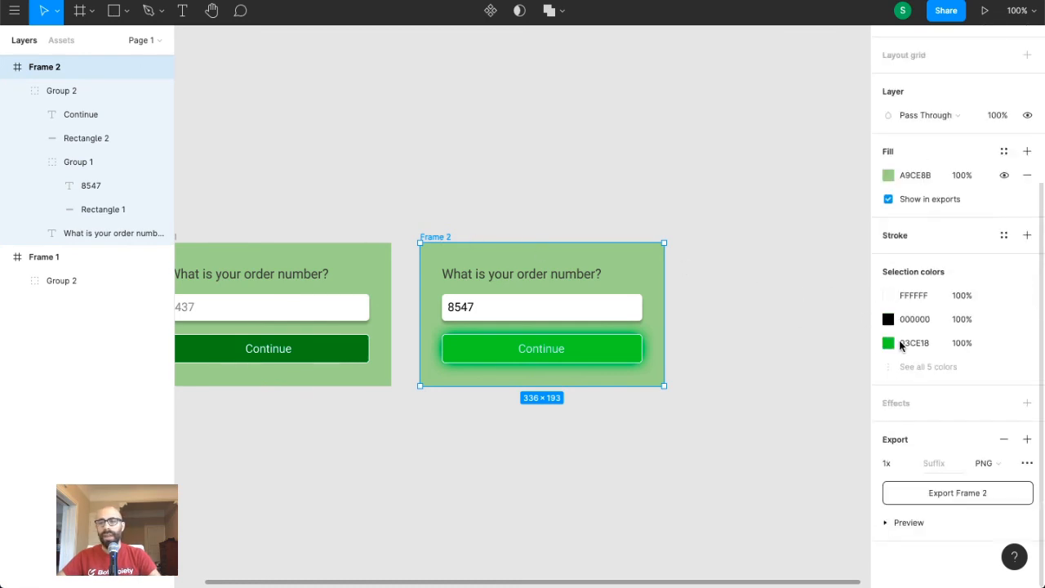
click(952, 497)
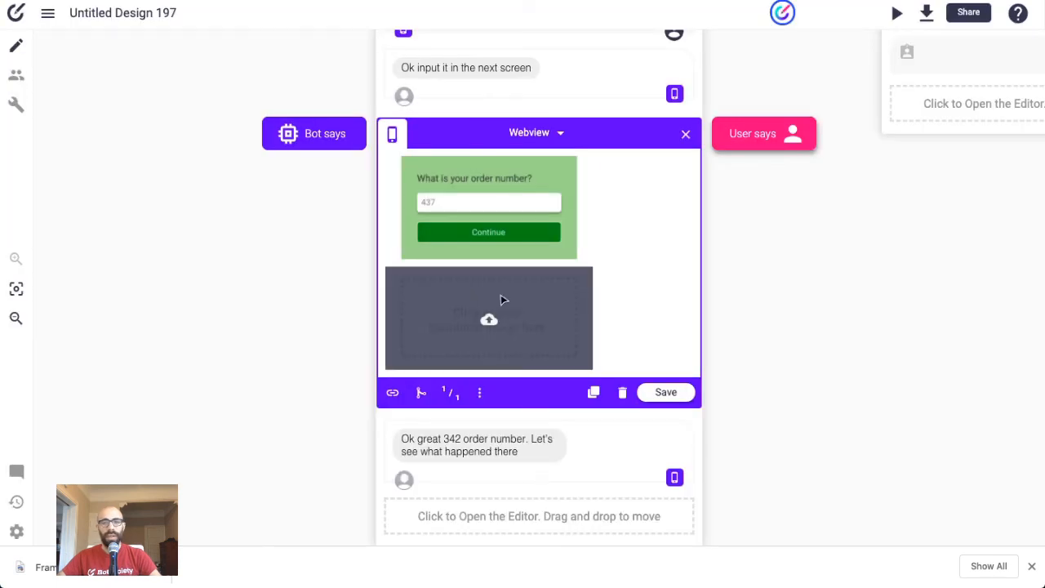
- In Botsociety, upload "Frame 2 (12).png" as the second screen image of the webview message
click(501, 297)
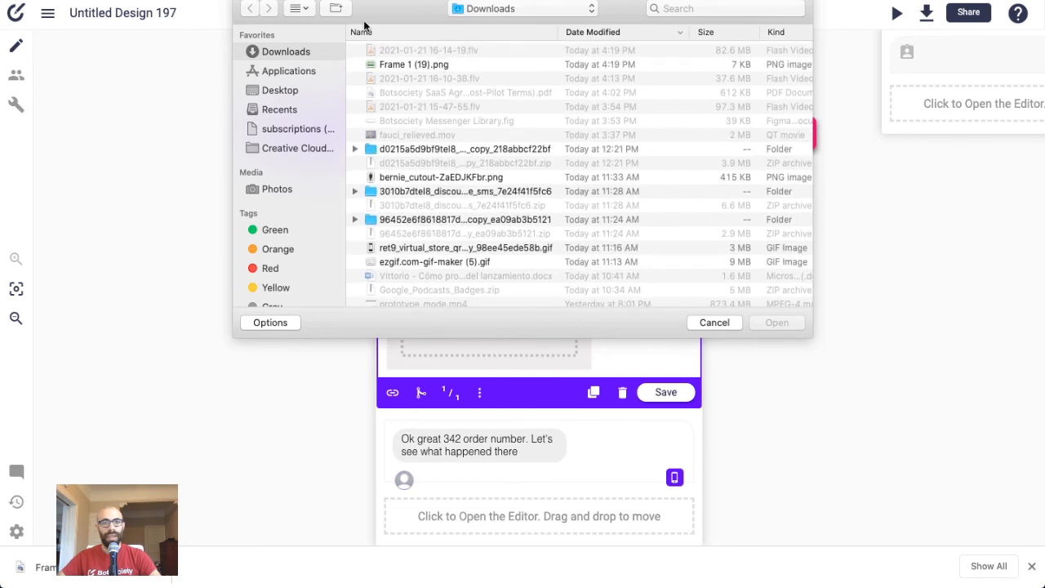
click(436, 69)
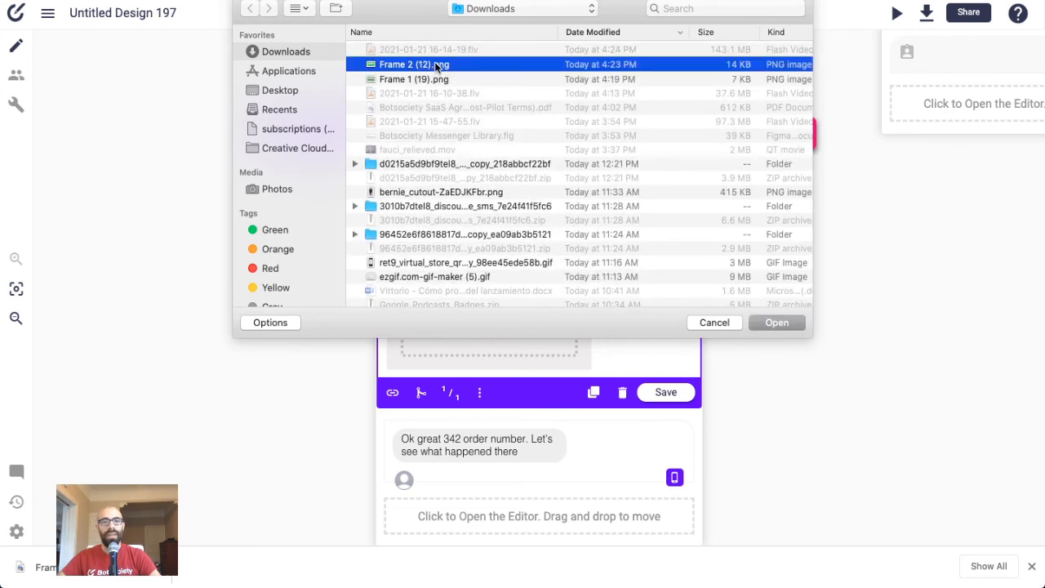
double_click(435, 69)
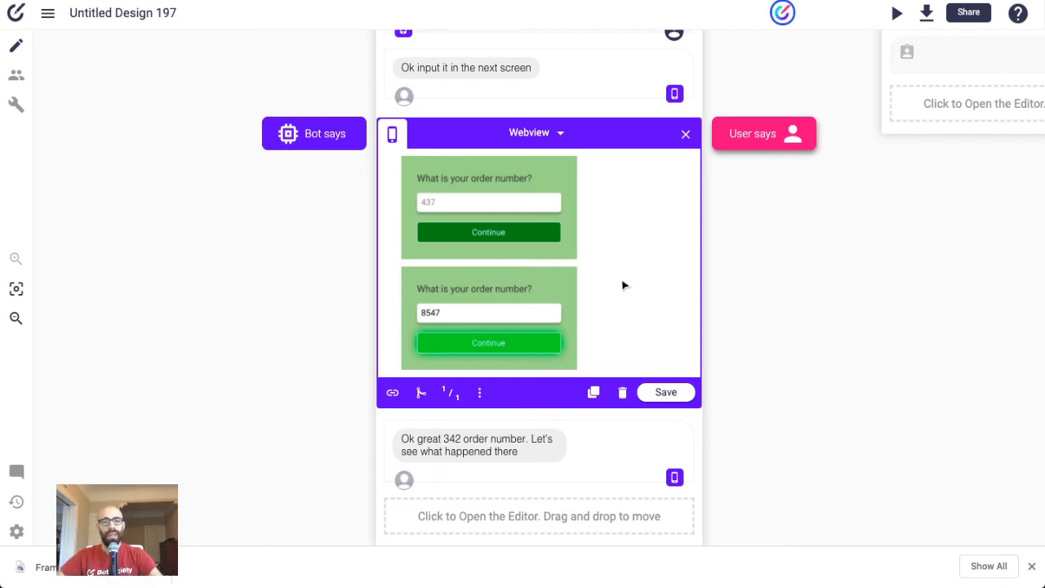
- Add the Compact (2nd screen) animation to the webview message, pick the Compact option as well, and save the message
click(482, 394)
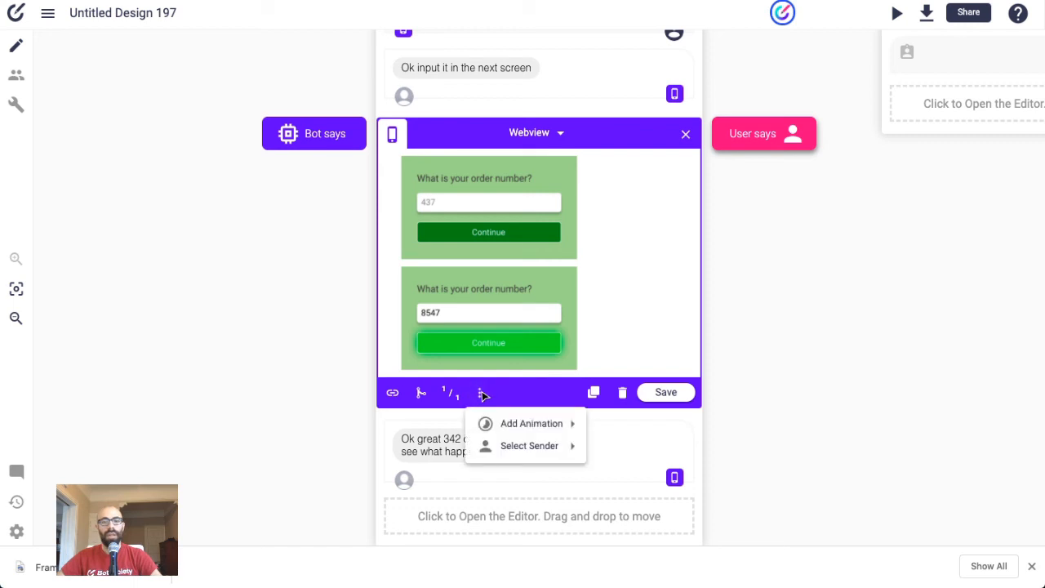
mouse_move(490, 423)
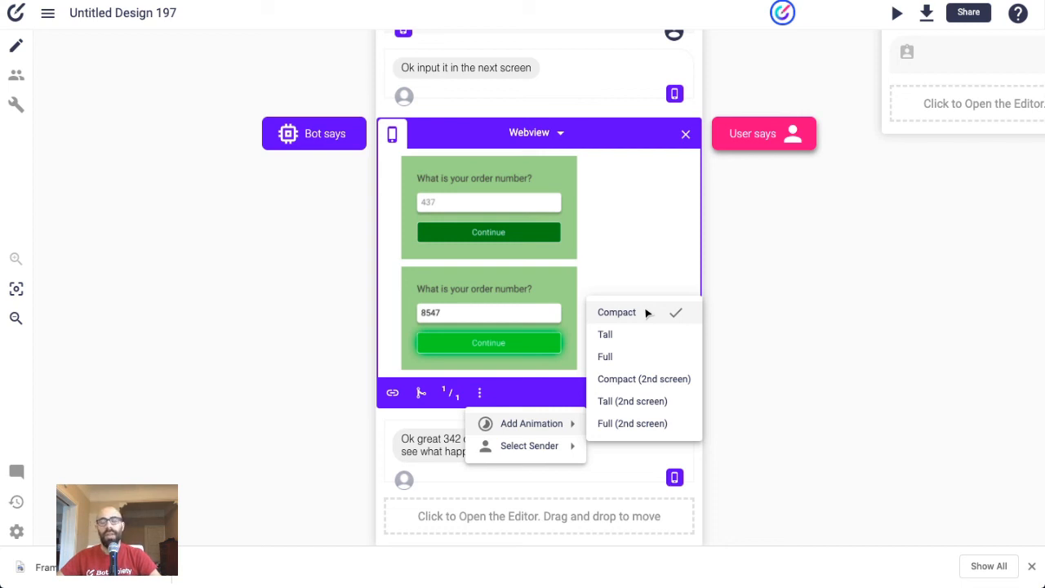
click(649, 387)
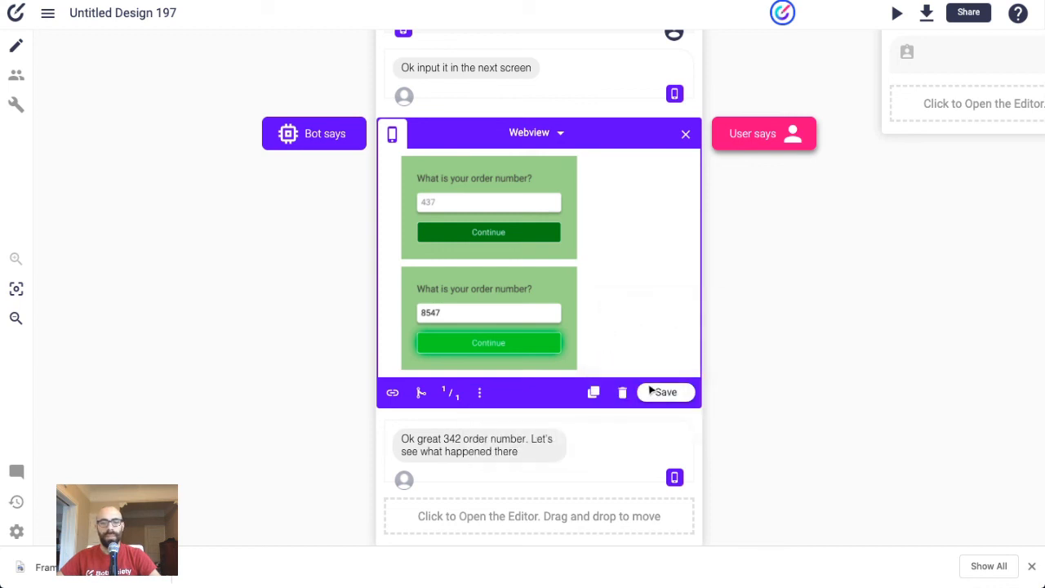
click(480, 393)
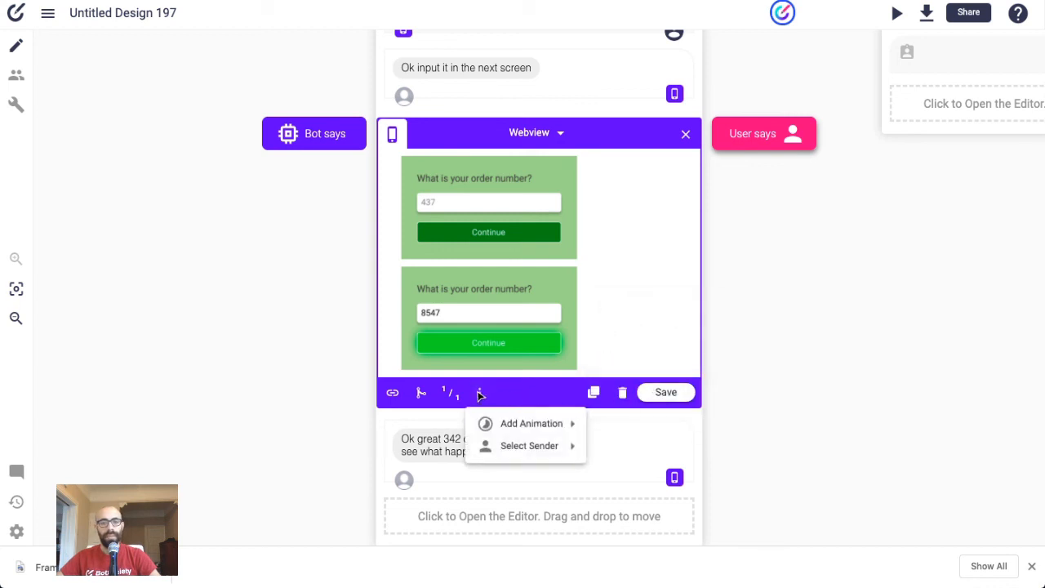
mouse_move(529, 435)
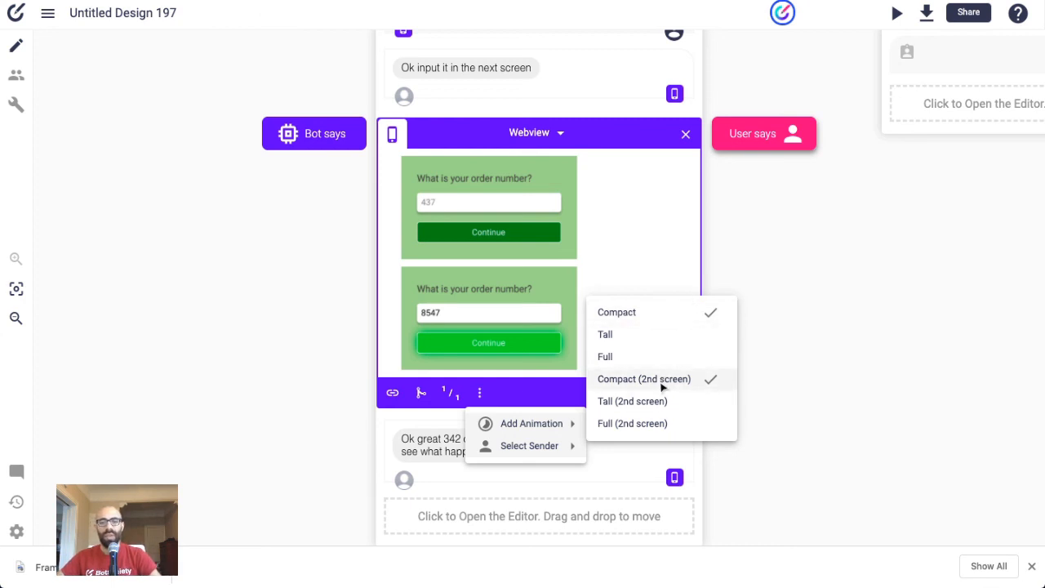
click(681, 313)
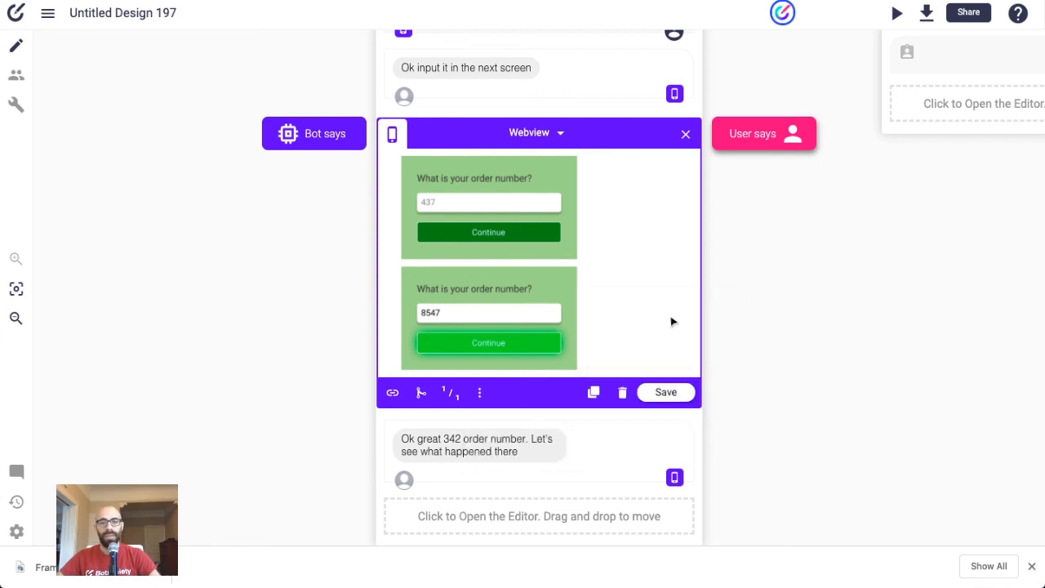
click(667, 393)
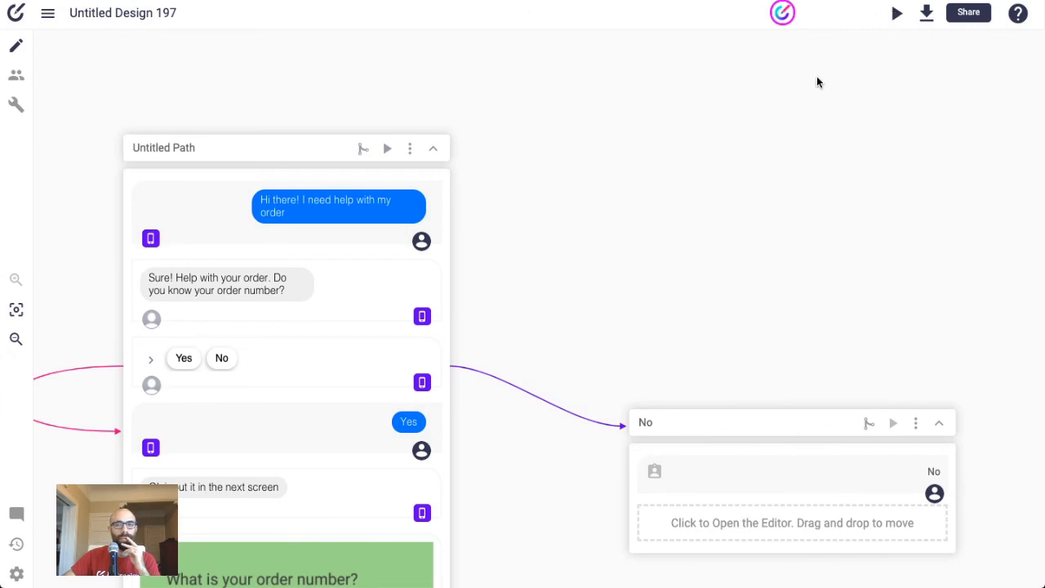
- Preview the conversation on the phone and continue along the Yes path to check the two-screen webview
click(896, 16)
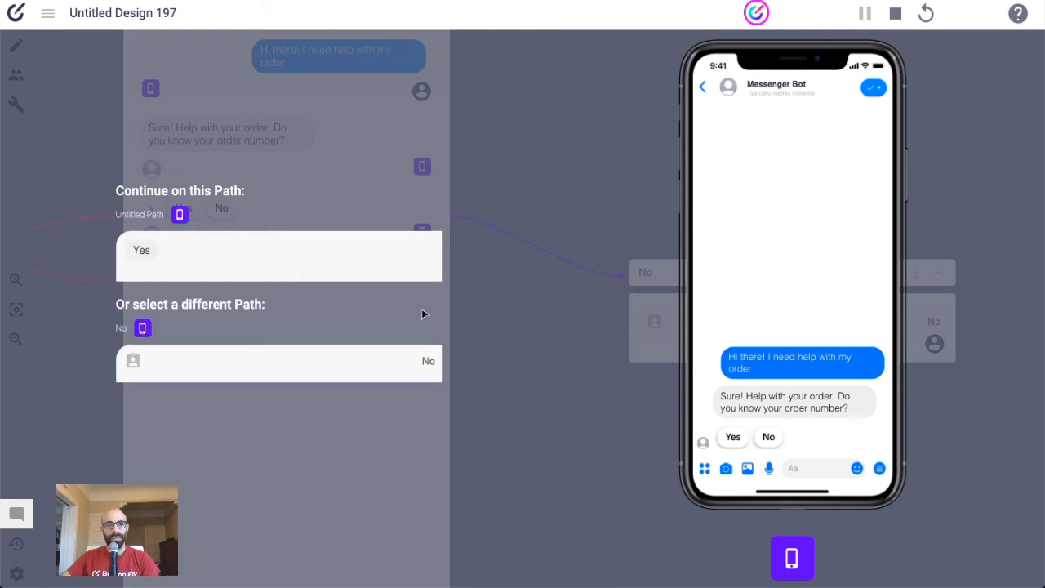
click(296, 265)
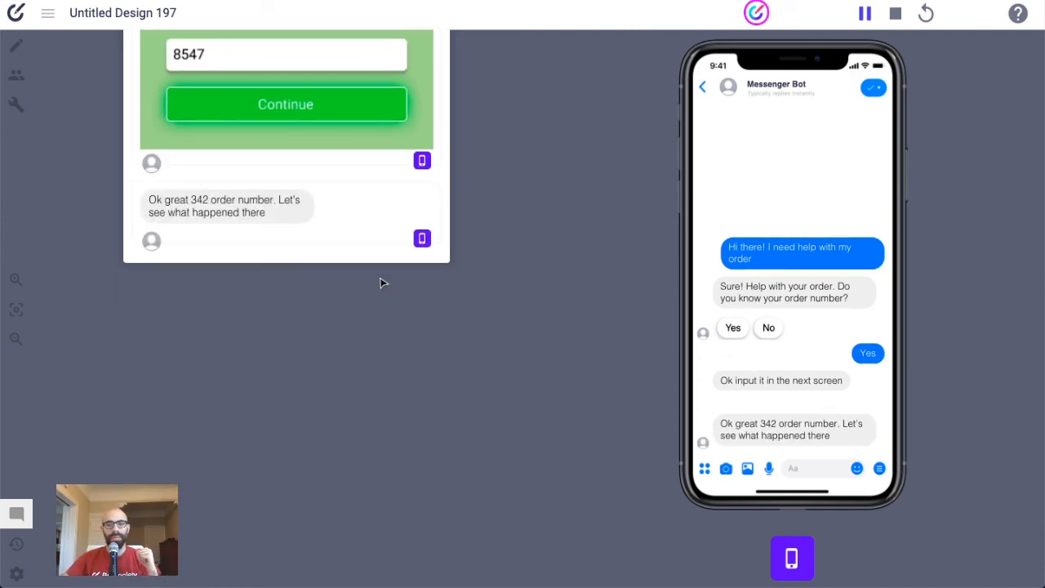
- Stop the preview, reopen the two-screen order-number webview message for editing and set its first-screen animation to Tall
click(896, 13)
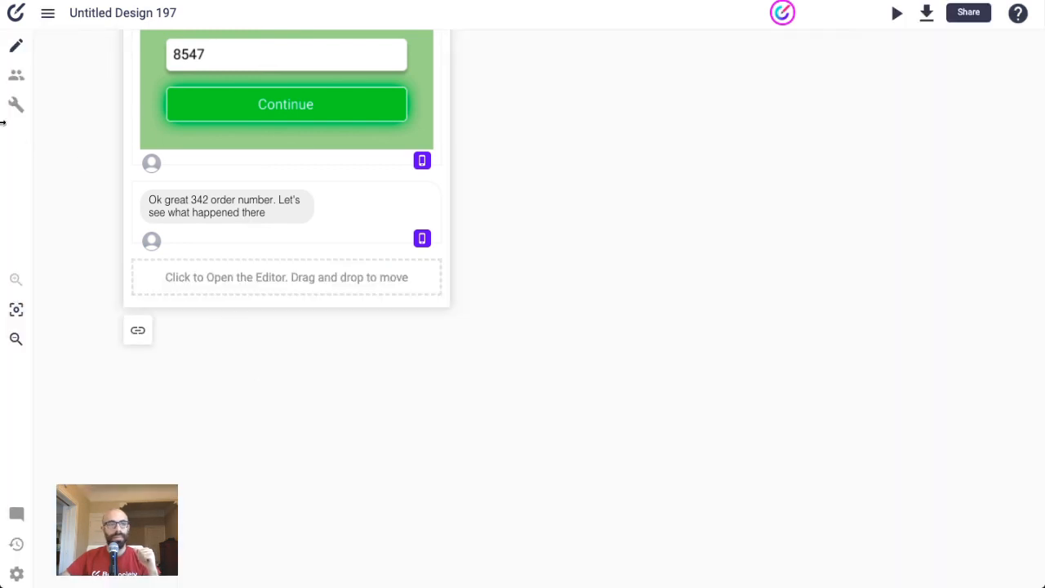
scroll(621, 184, up, 3)
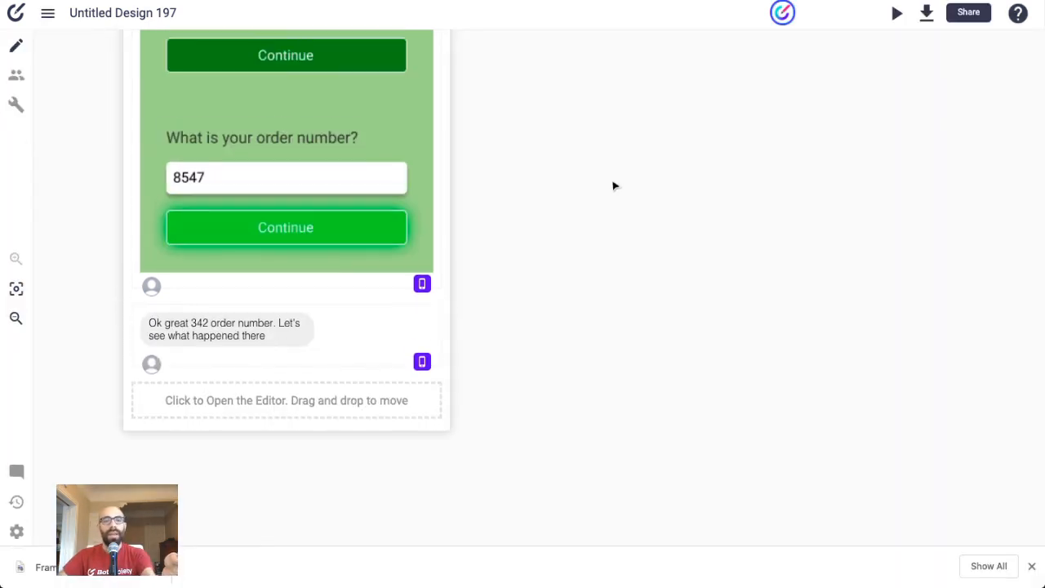
click(415, 141)
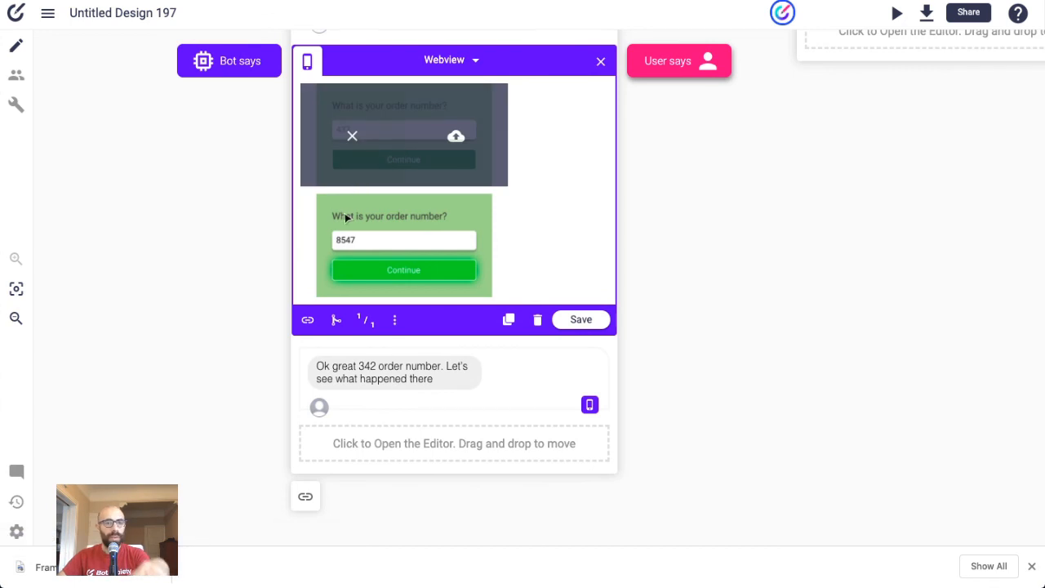
mouse_move(337, 245)
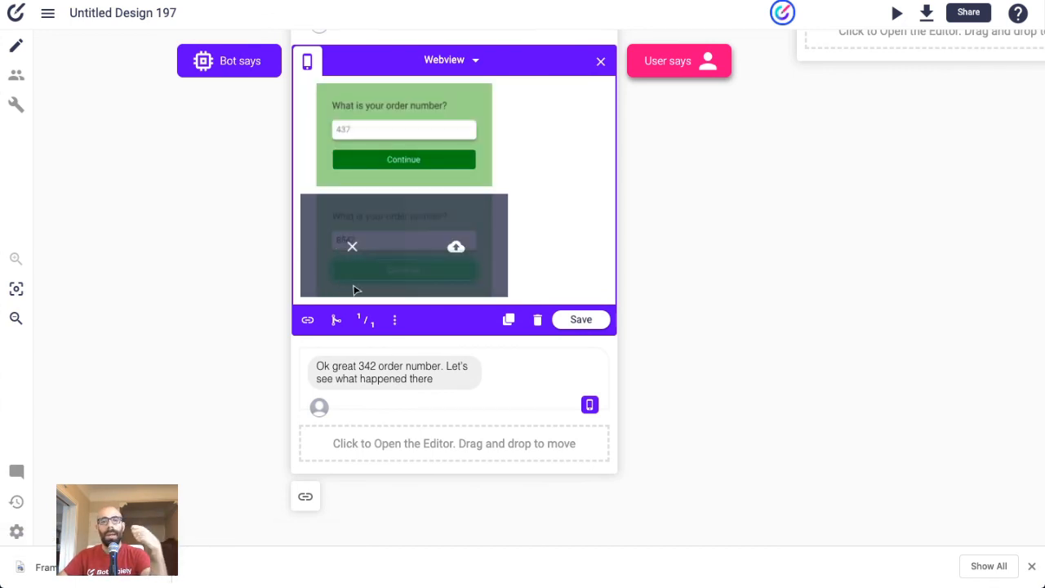
click(397, 322)
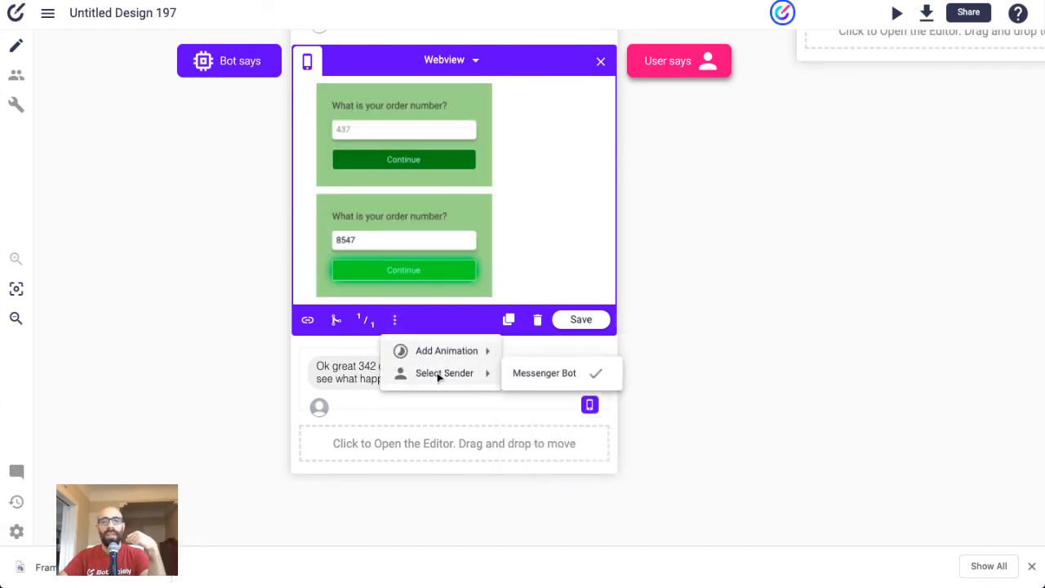
mouse_move(451, 357)
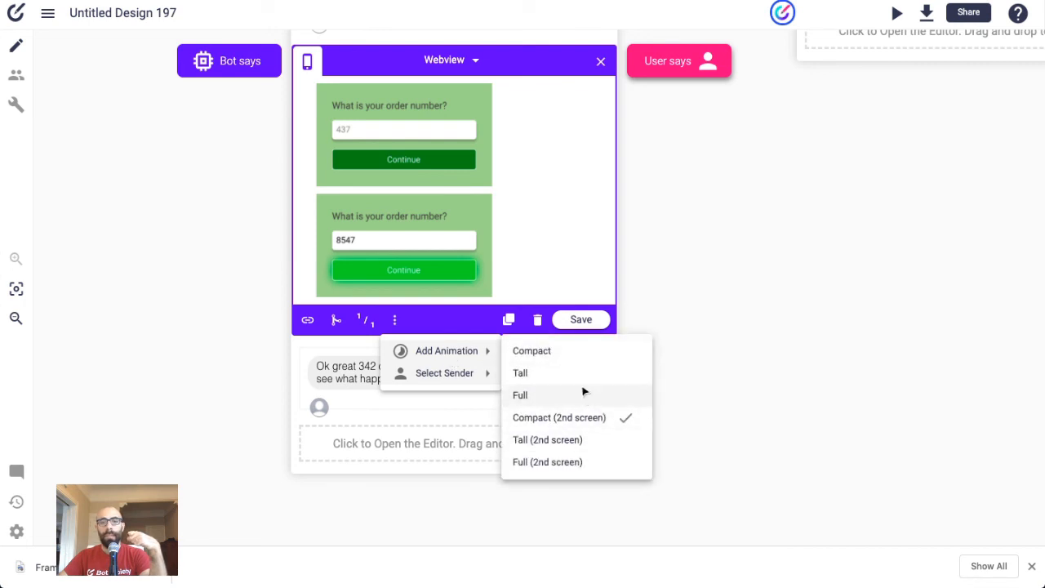
click(563, 374)
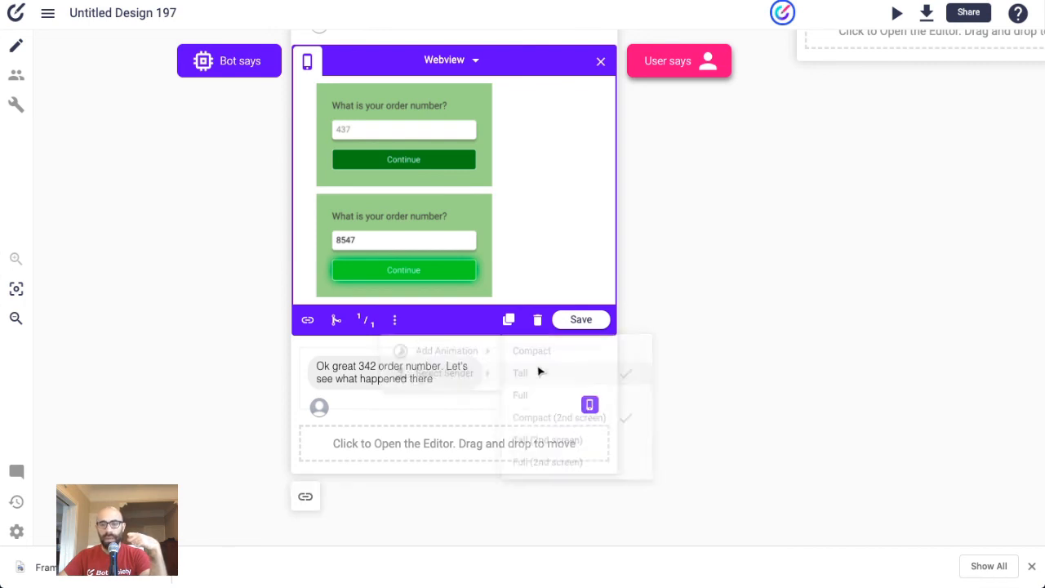
- Remove the Compact (2nd screen) animation from the webview message, check that only Tall is selected, and save the message
click(396, 320)
mouse_move(450, 360)
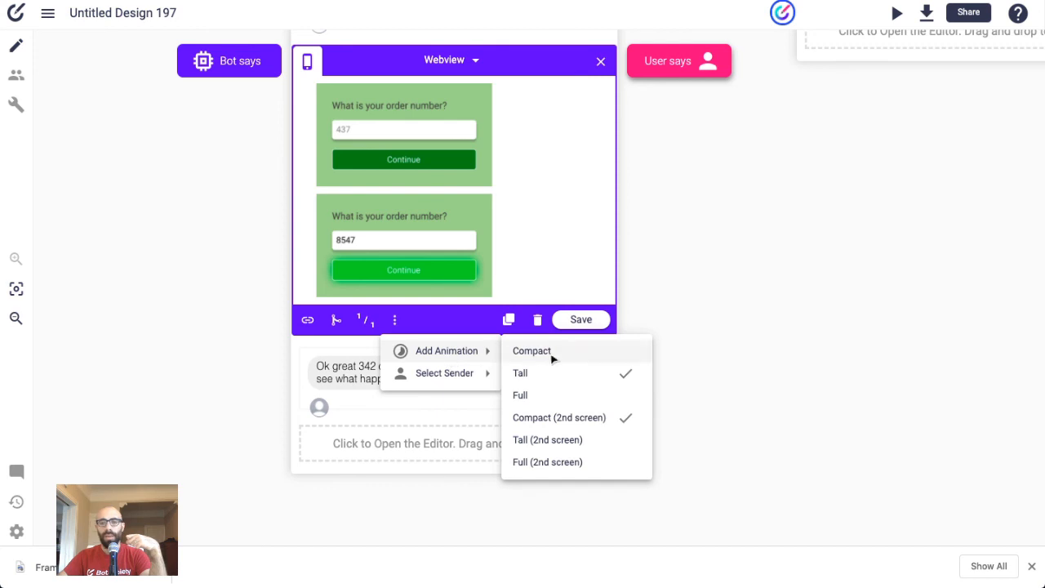
click(560, 418)
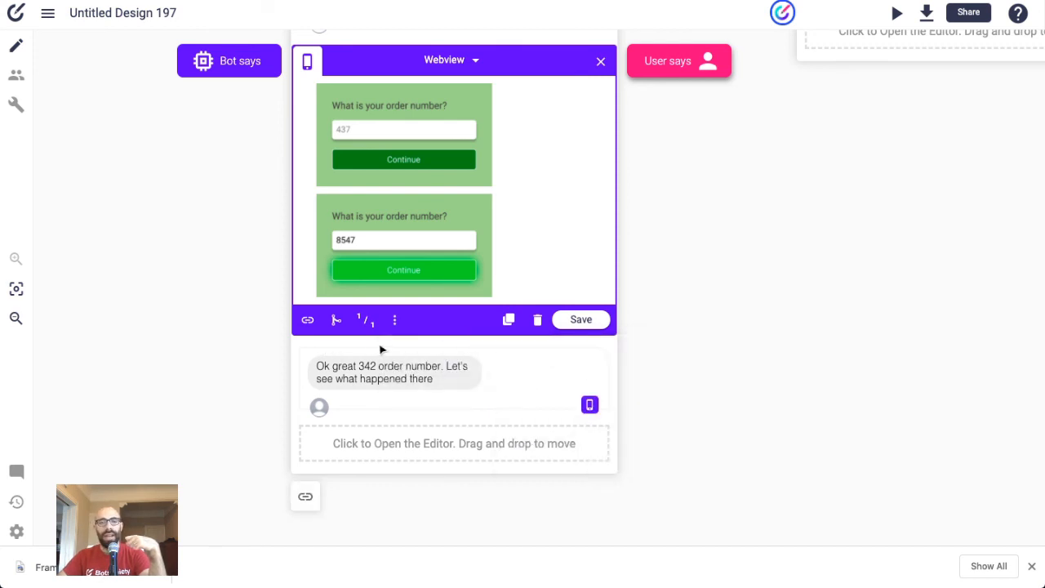
click(396, 323)
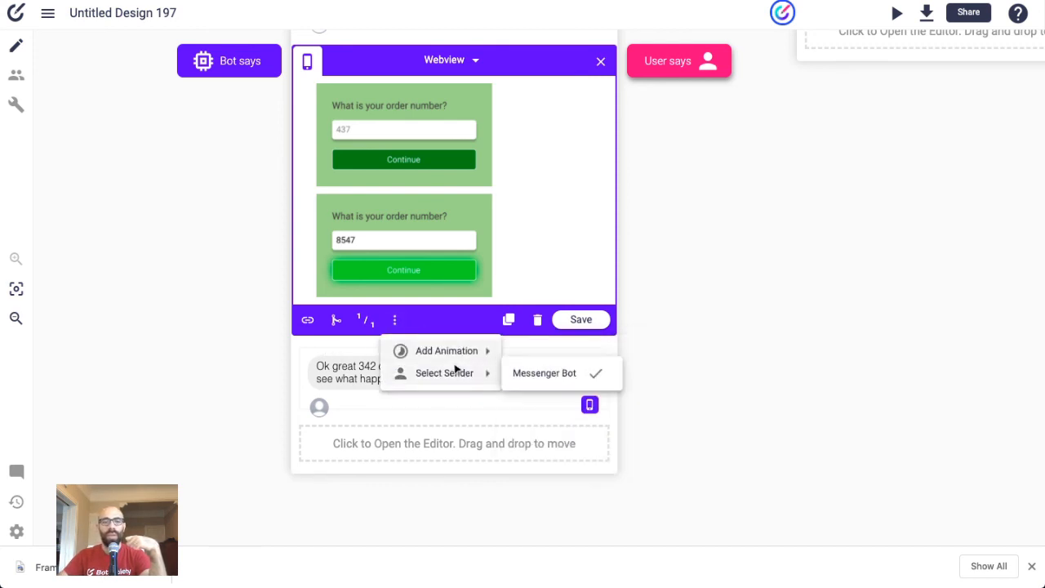
mouse_move(465, 352)
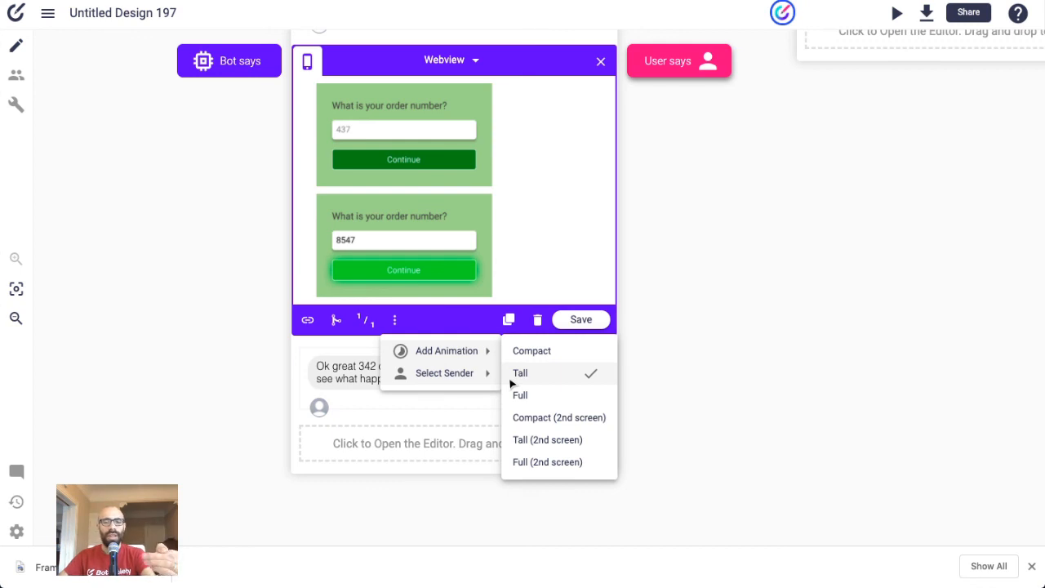
click(645, 303)
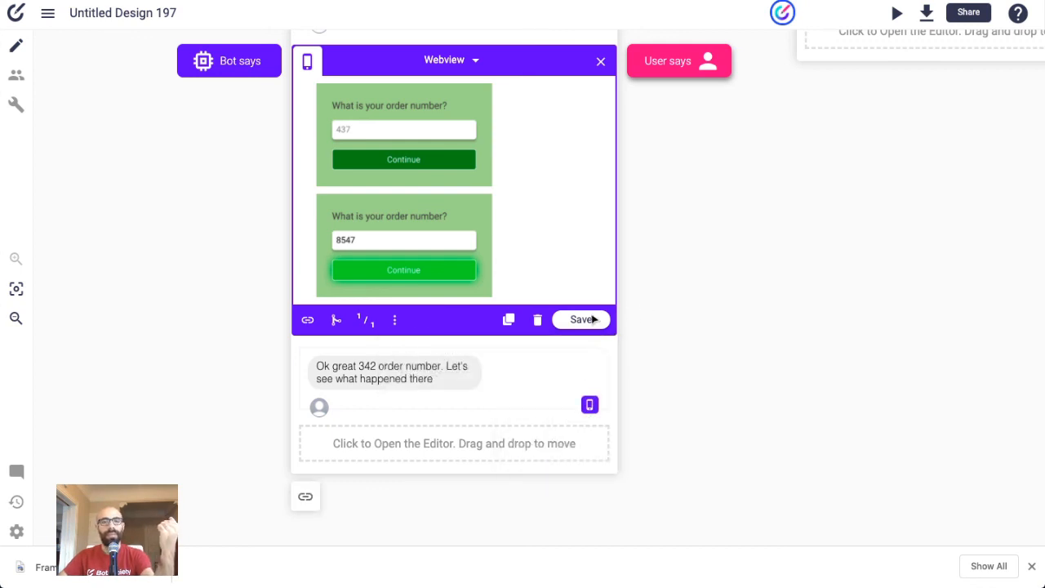
click(594, 319)
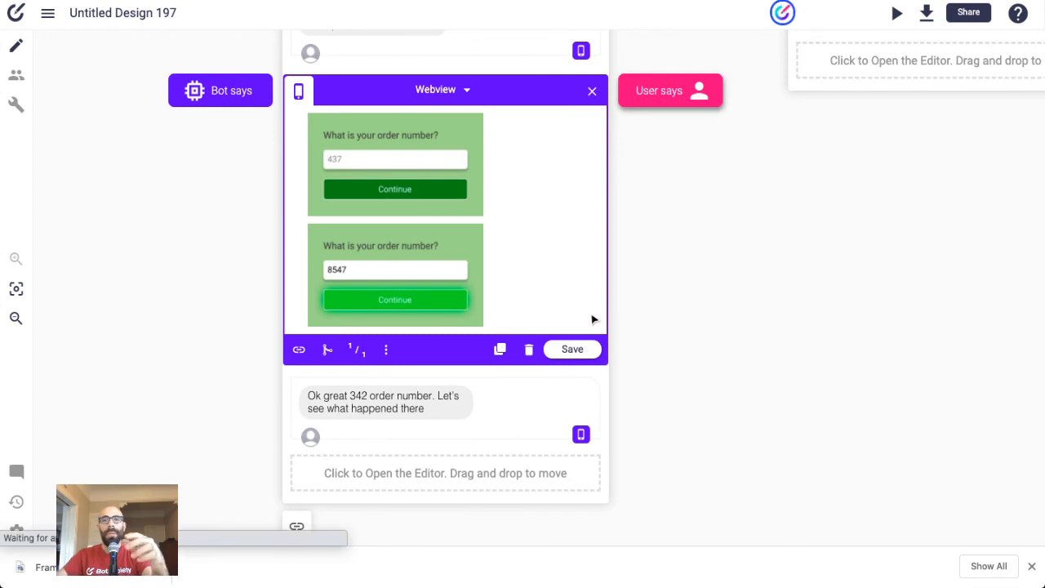